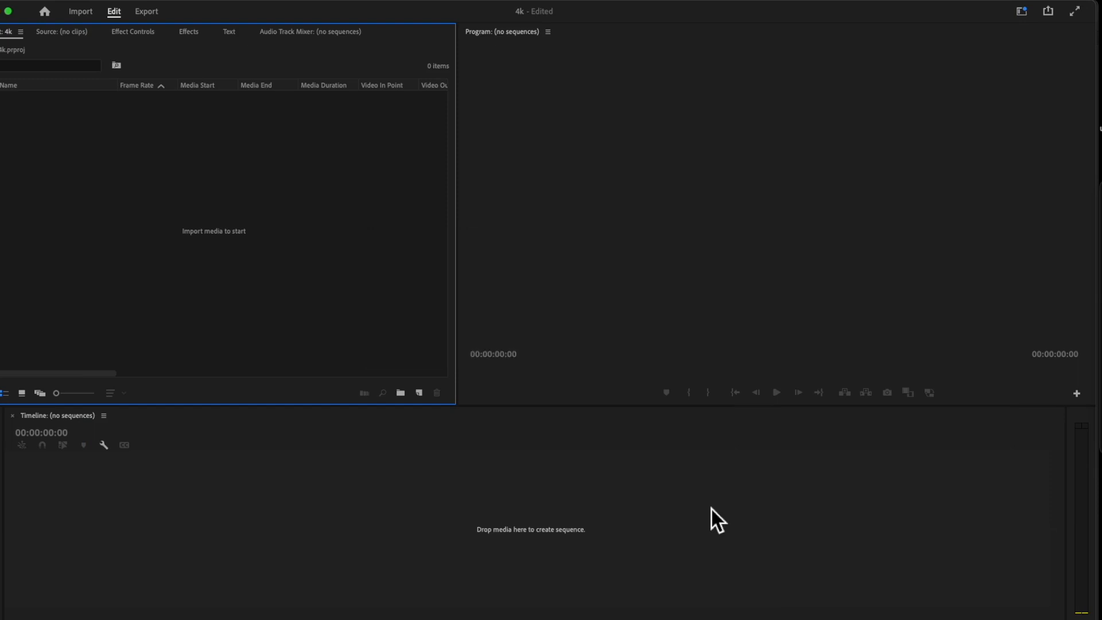
Import the 4k folder from asset total/video on drive B and expand its bin in the project.
double_click(294, 300)
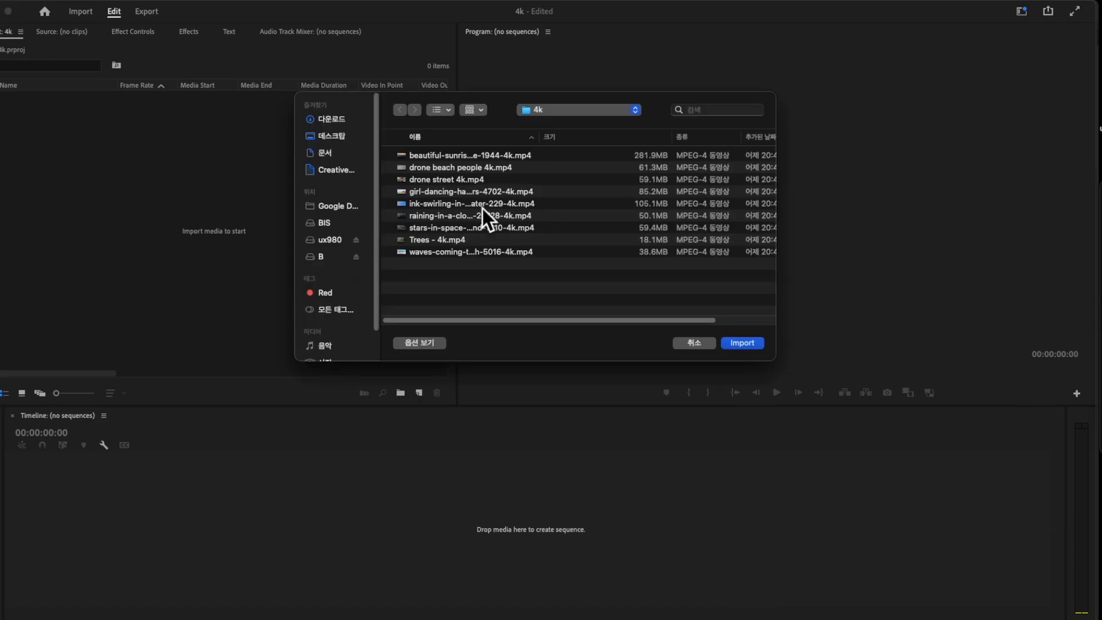
left_click(331, 254)
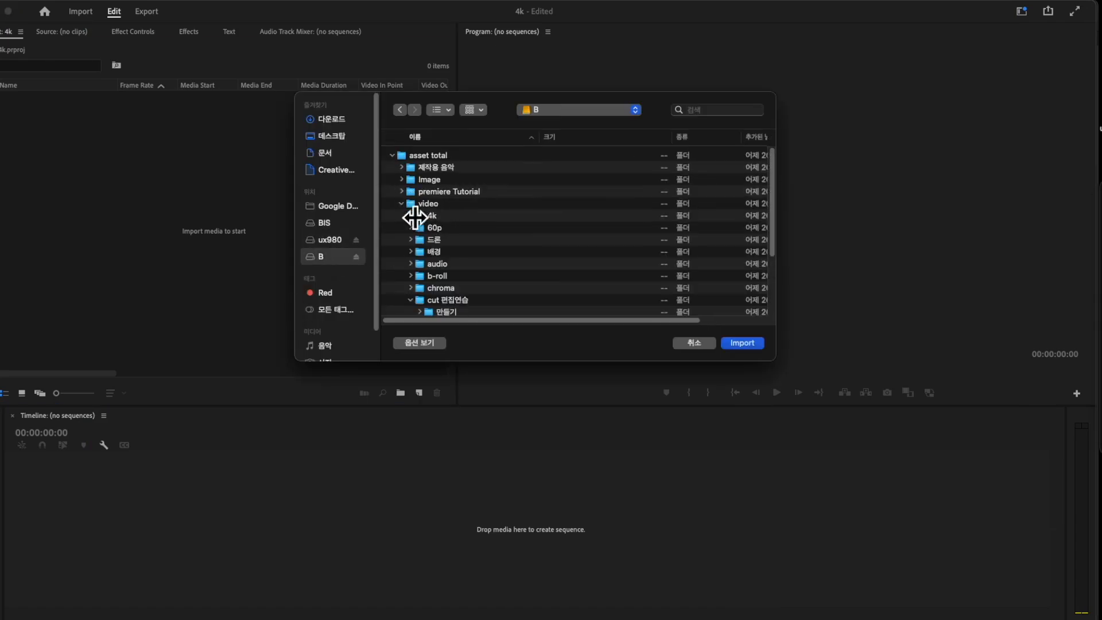
left_click(445, 218)
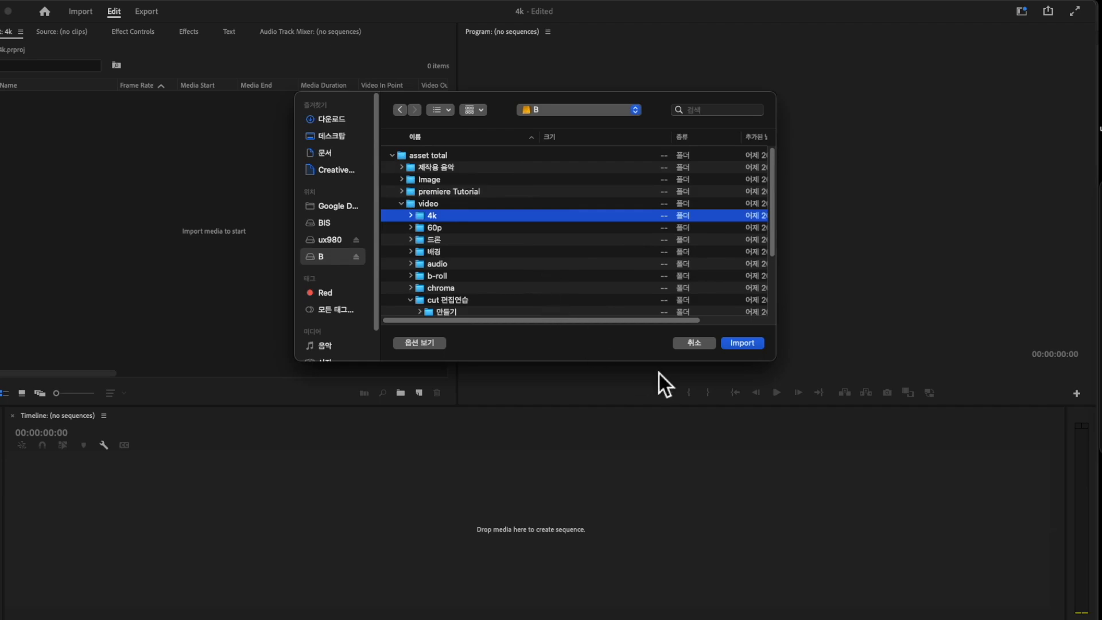
left_click(744, 344)
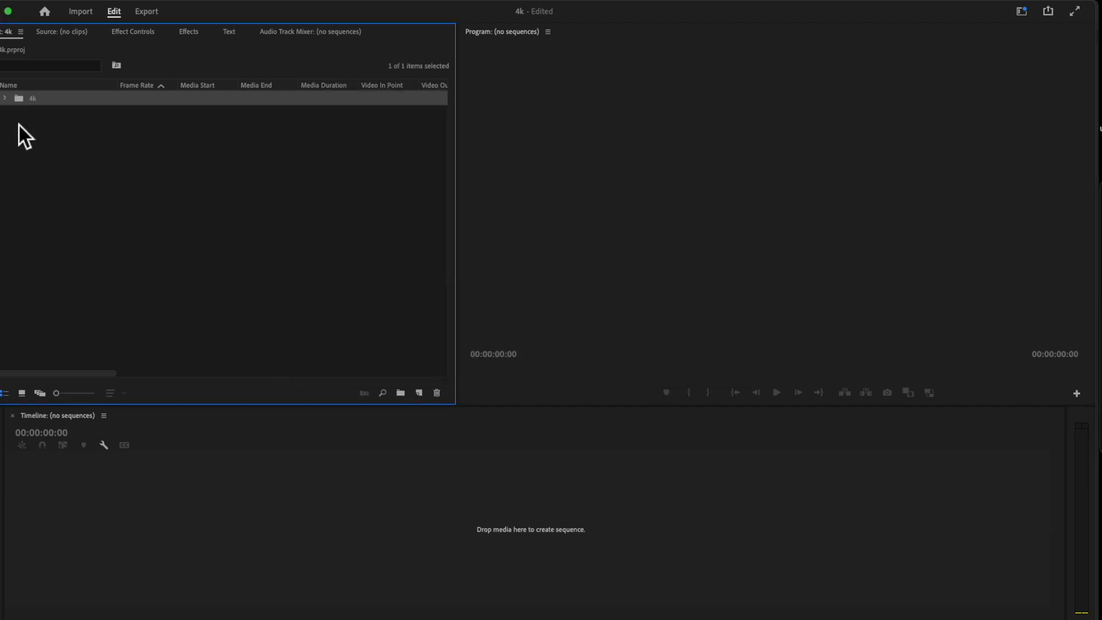
left_click(7, 100)
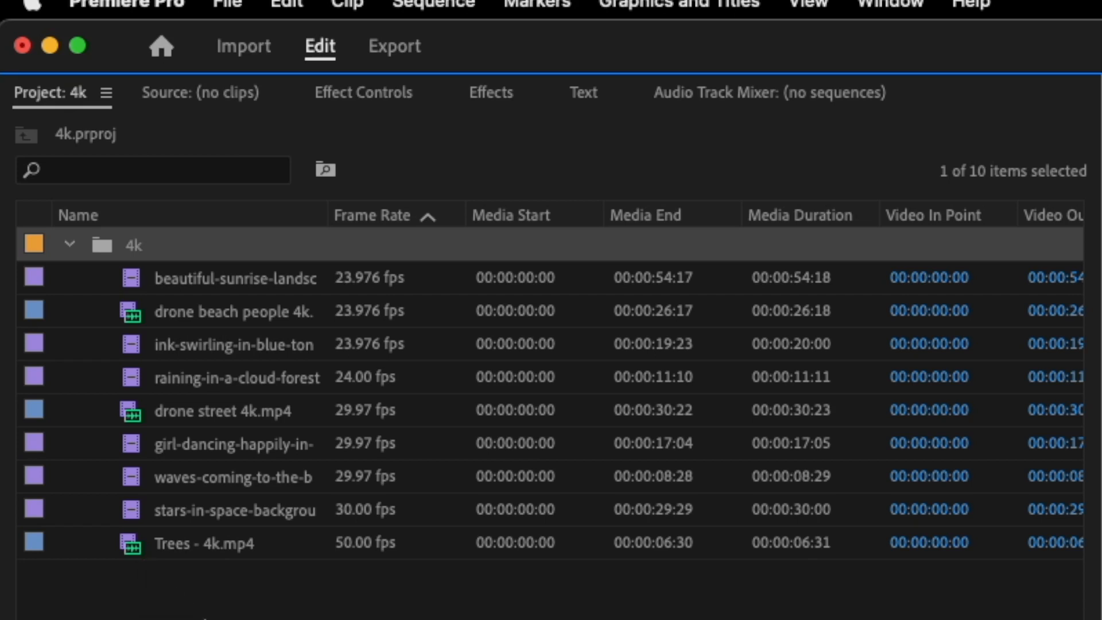
Create a sequence from the Trees - 4k.mp4 clip and play back its first few seconds.
left_click(133, 552)
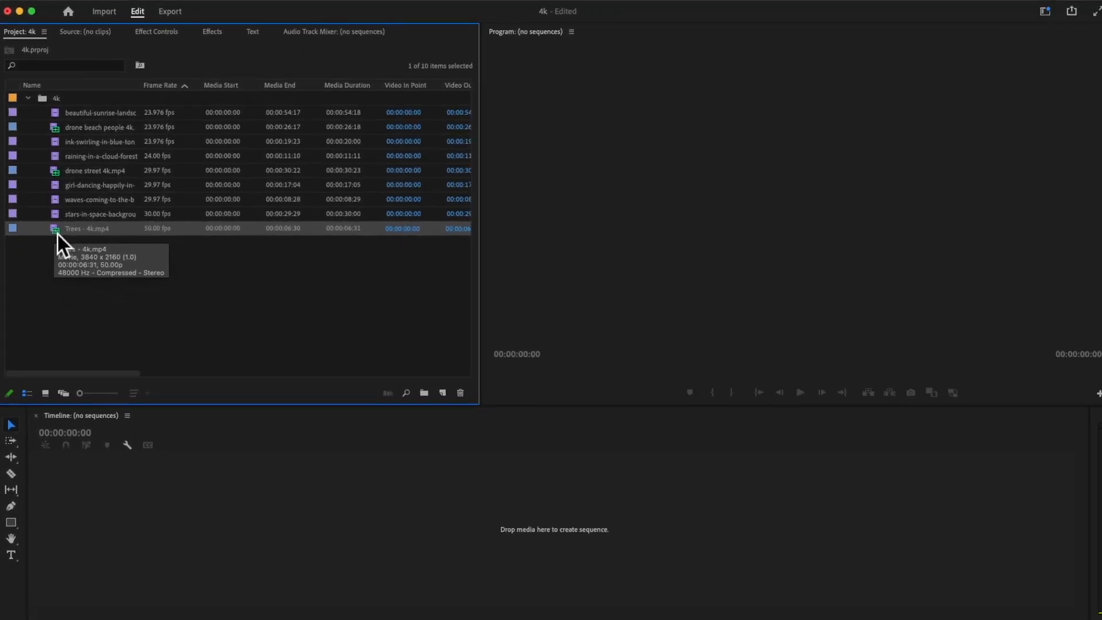
left_click_drag(57, 234, 212, 541)
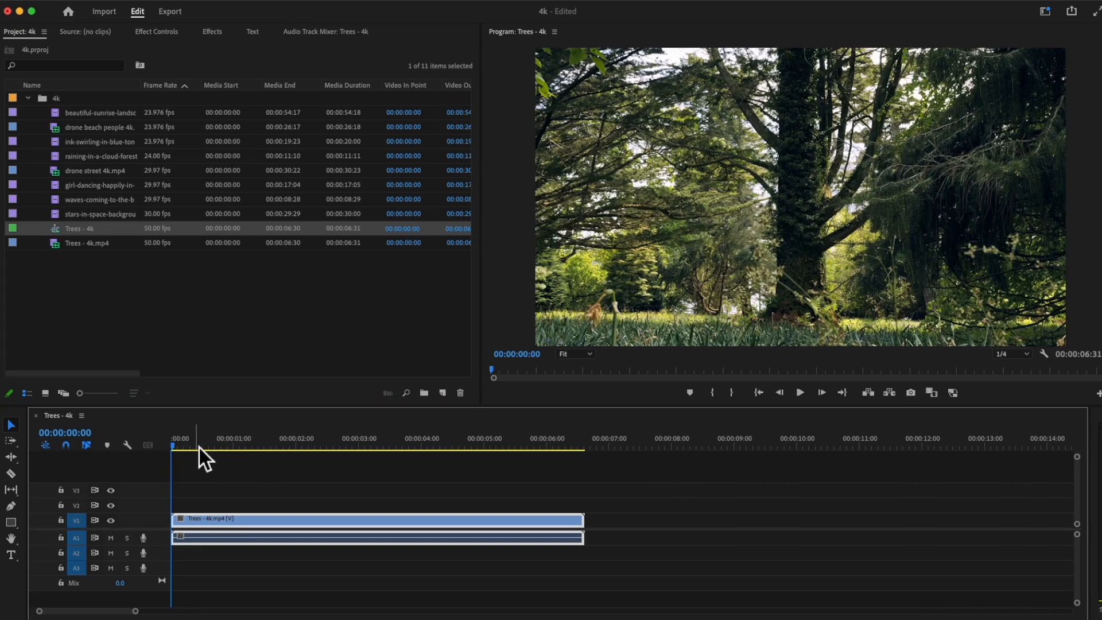
key("space")
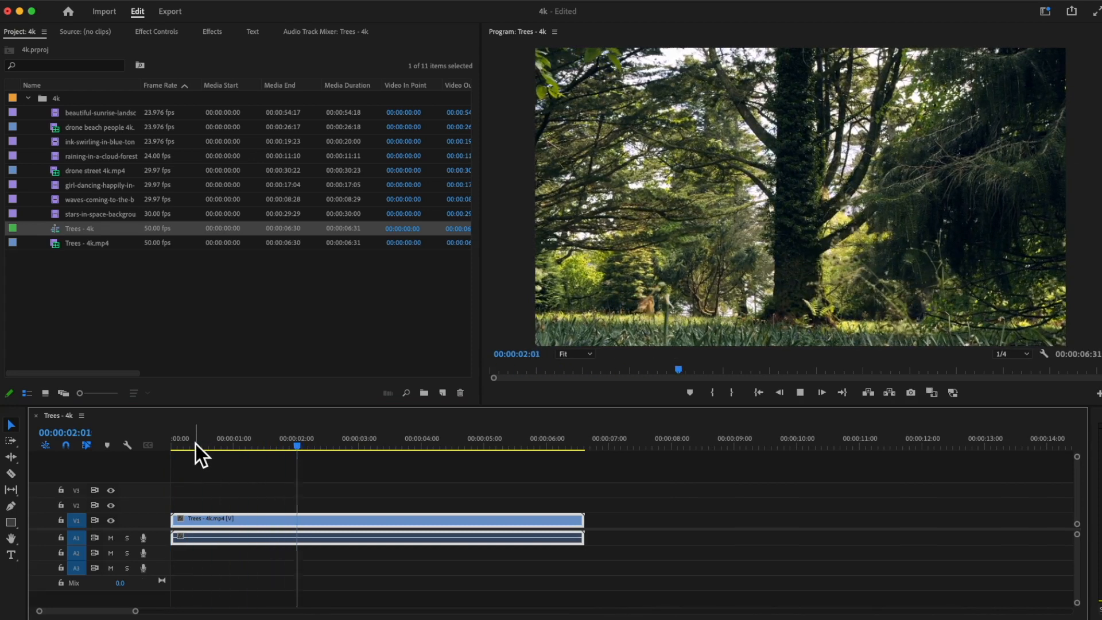
key("space")
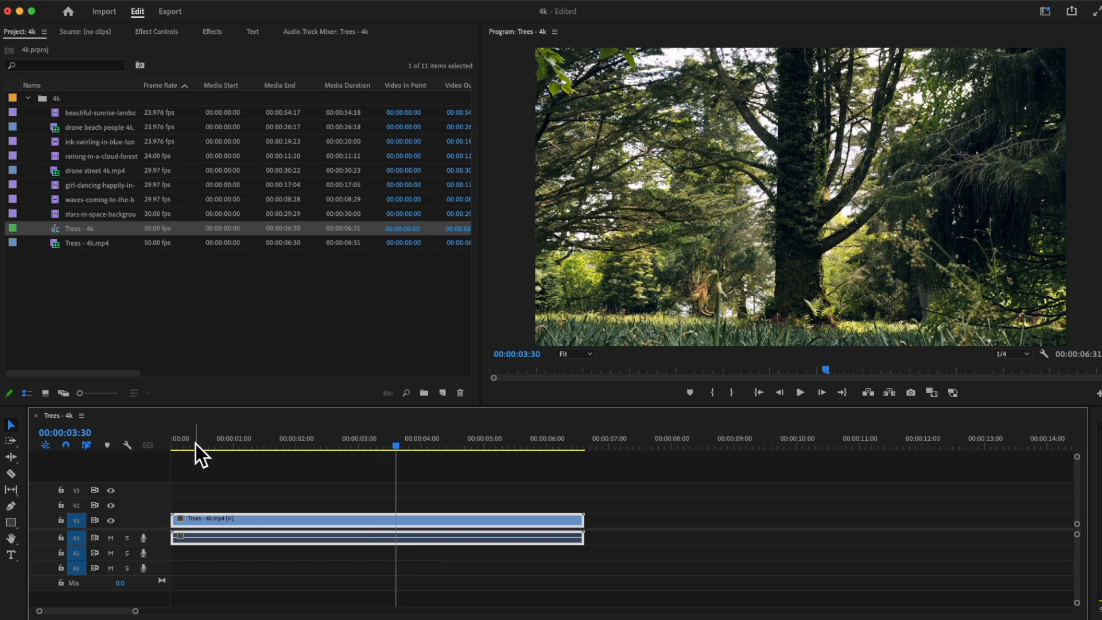
Apply the Brush Strokes effect from the Stylize video effects to the Trees clip and preview playback from near its start.
left_click(219, 36)
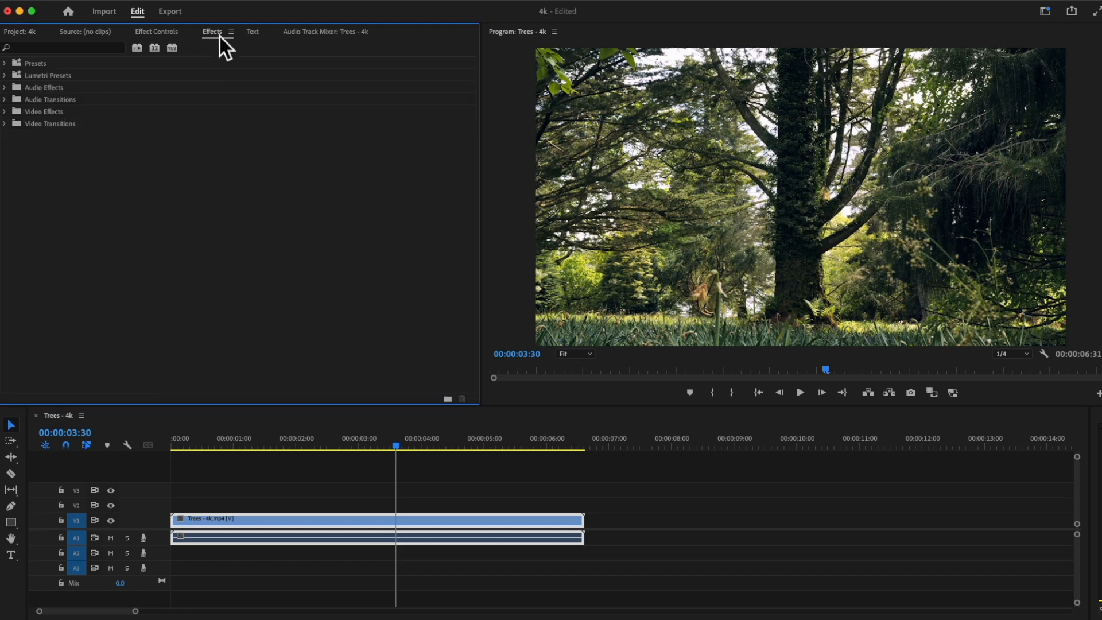
left_click(6, 112)
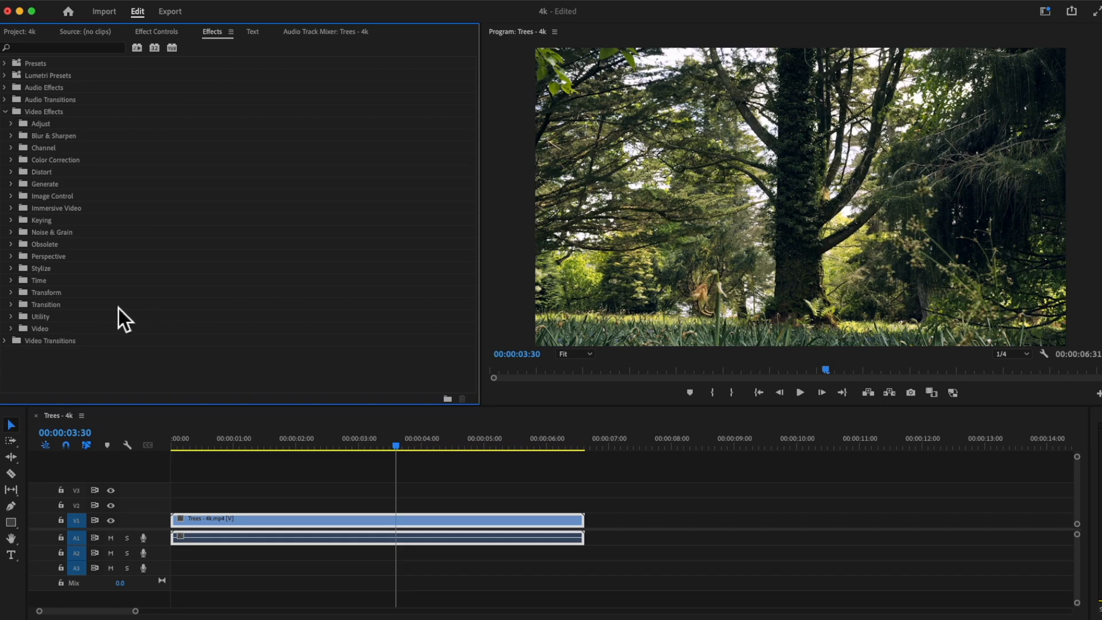
left_click(13, 269)
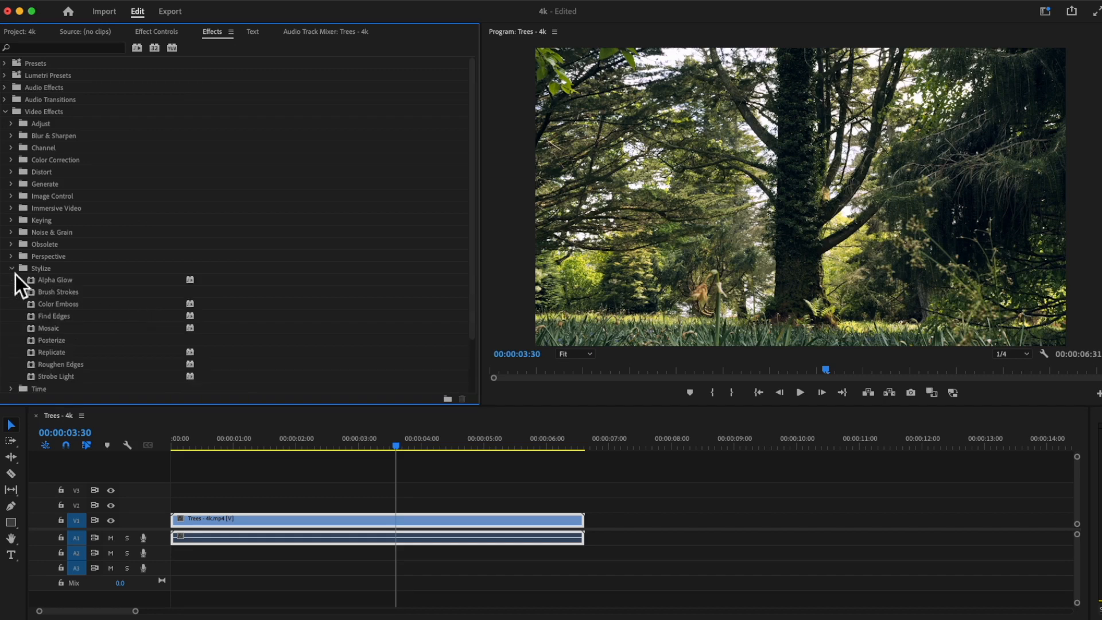
left_click(39, 294)
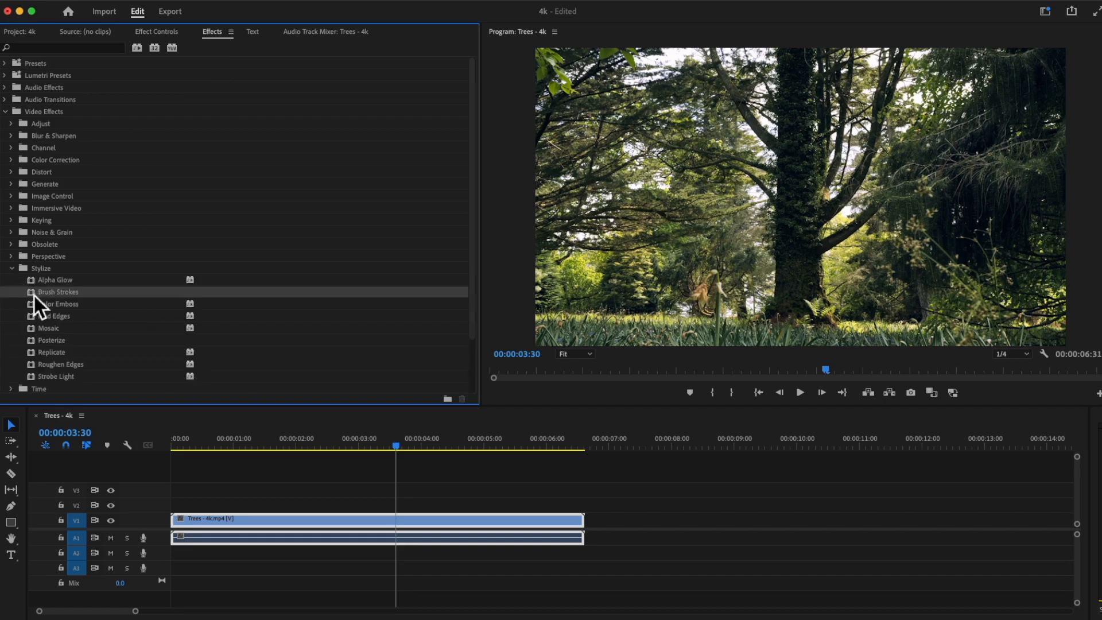
mouse_move(34, 295)
left_mouse_down()
mouse_move(245, 475)
mouse_move(270, 524)
mouse_move(264, 517)
left_mouse_up()
mouse_move(37, 297)
left_mouse_down()
mouse_move(245, 499)
mouse_move(253, 520)
left_mouse_up()
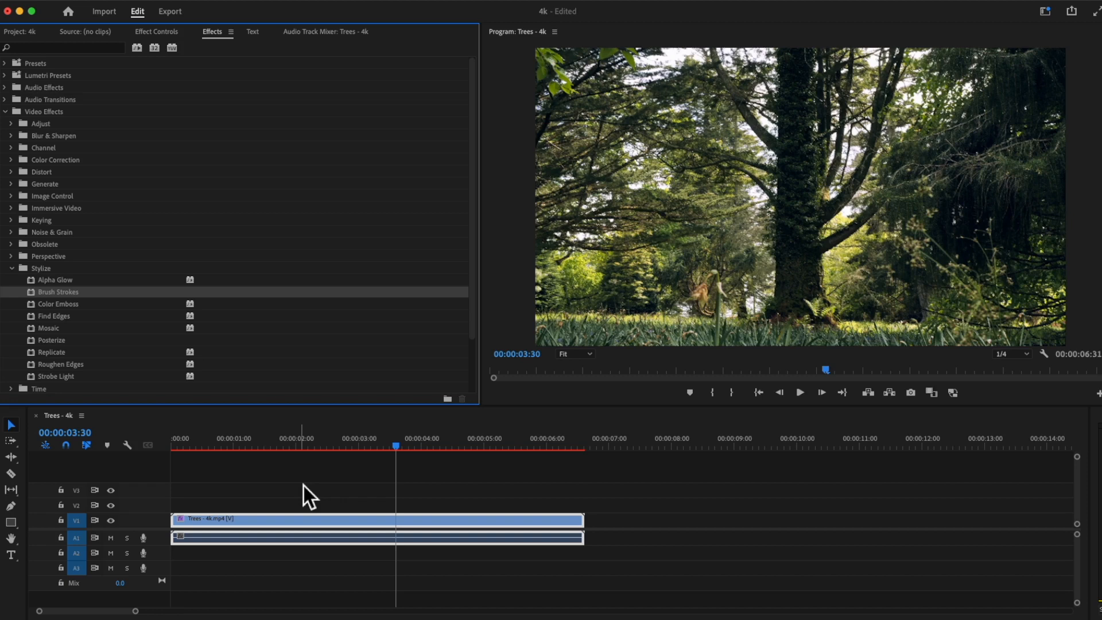
left_click(193, 445)
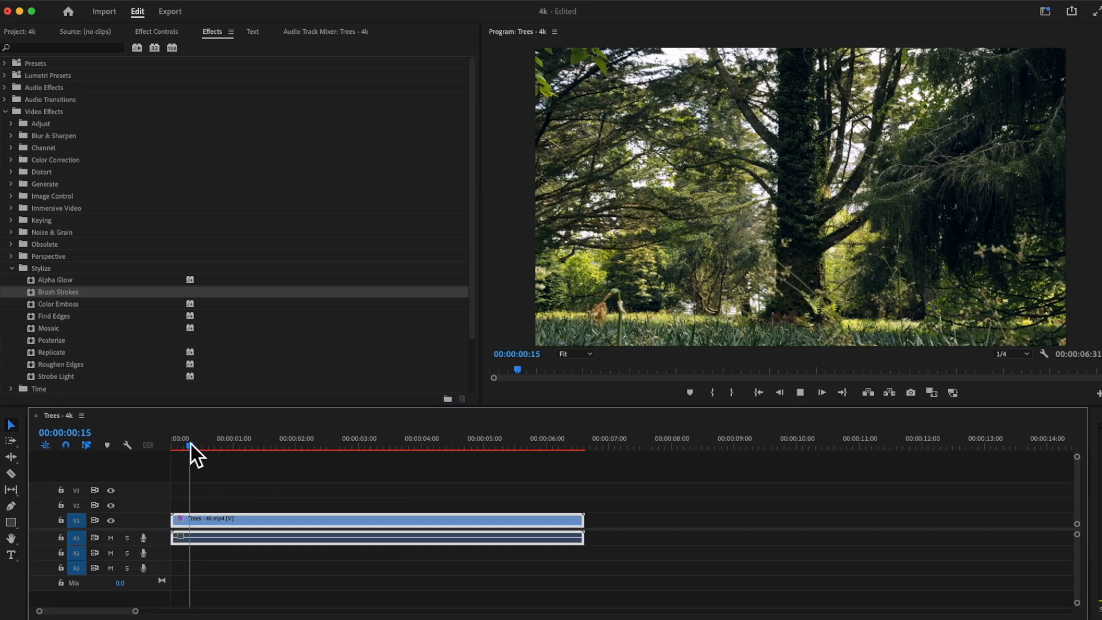
key("space")
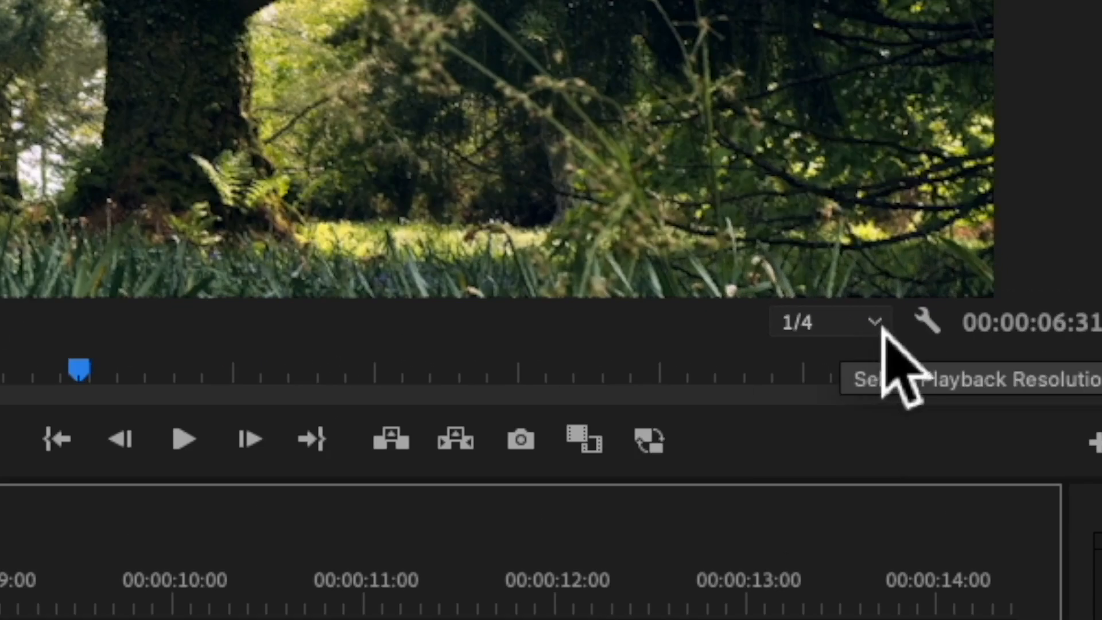
Set the program playback resolution to Full and preview the clip from about the one-second mark.
left_click(1027, 355)
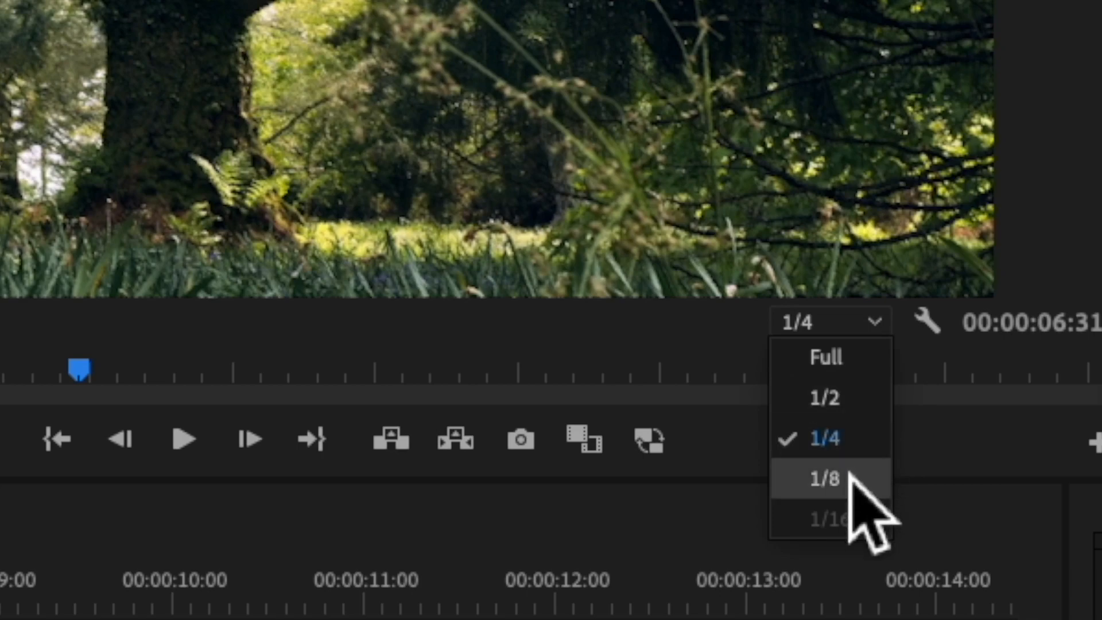
left_click(826, 367)
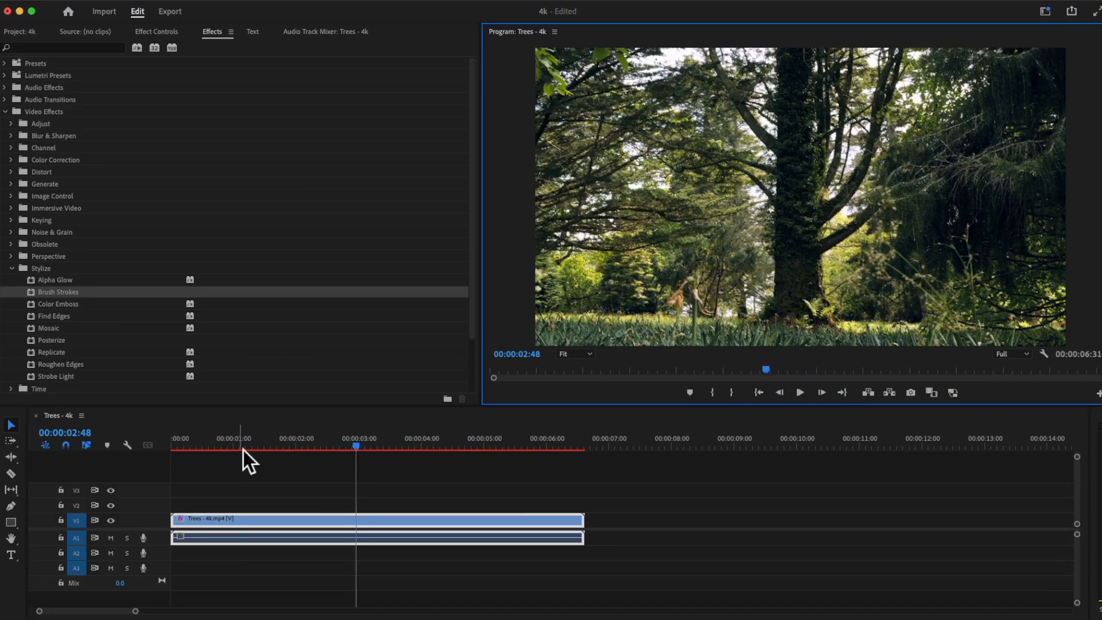
left_click(235, 448)
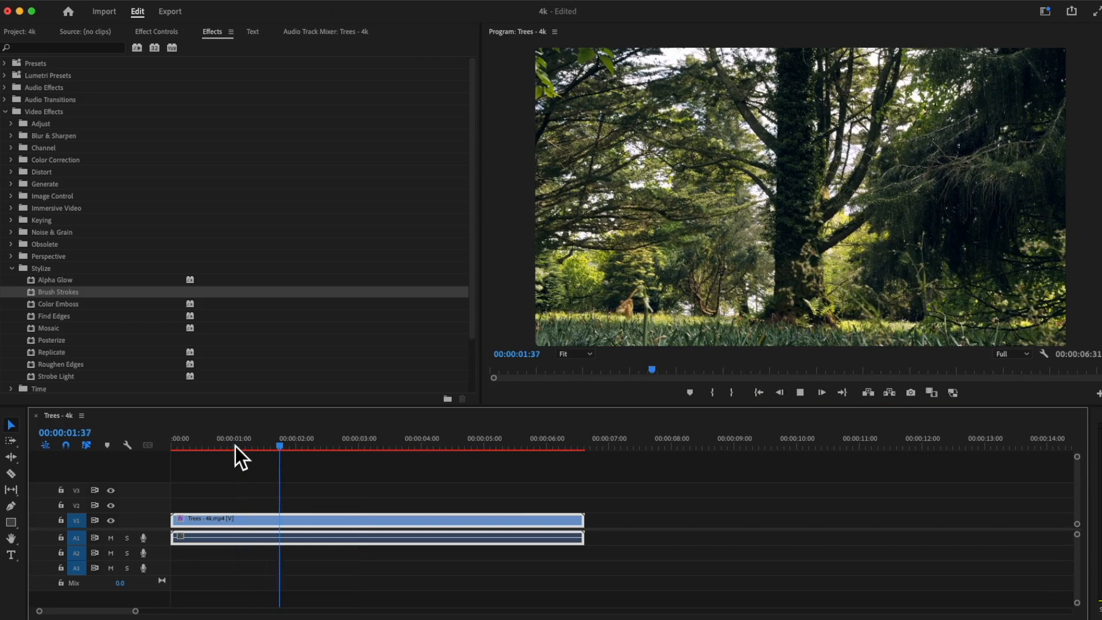
key("space")
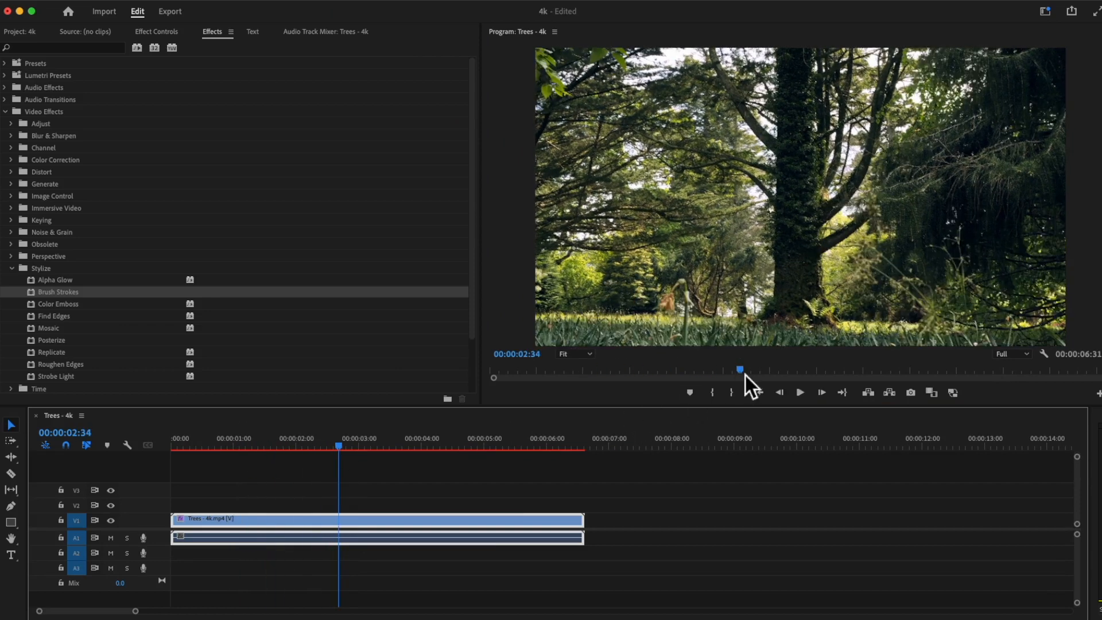
left_click_drag(344, 448, 383, 462)
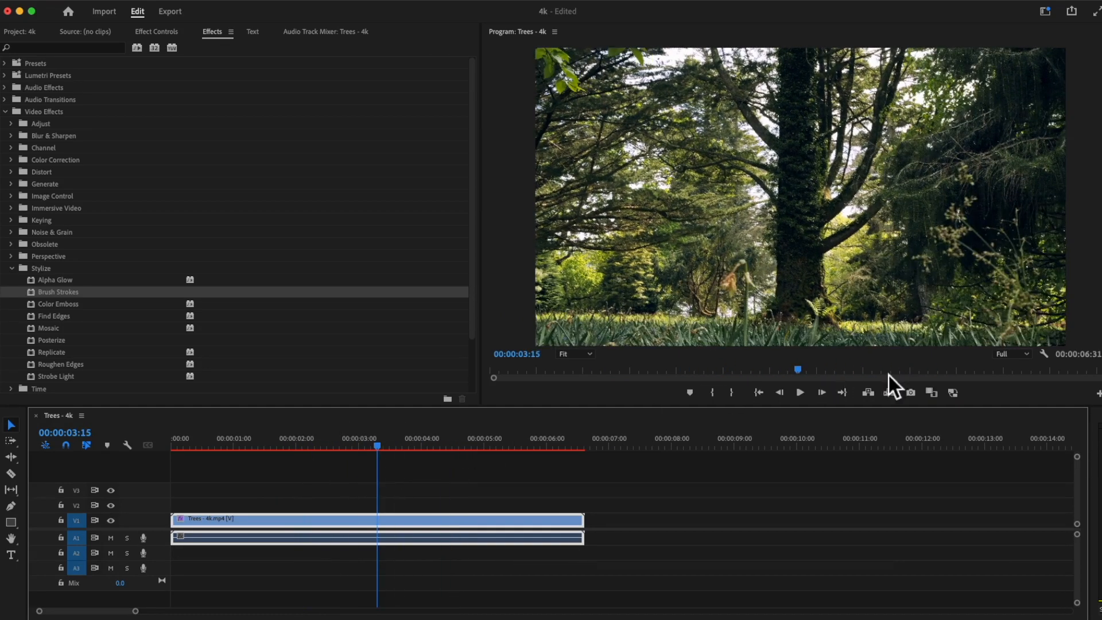
Set the program playback resolution to 1/2 and scrub through the middle of the clip to check the preview.
left_click(1027, 355)
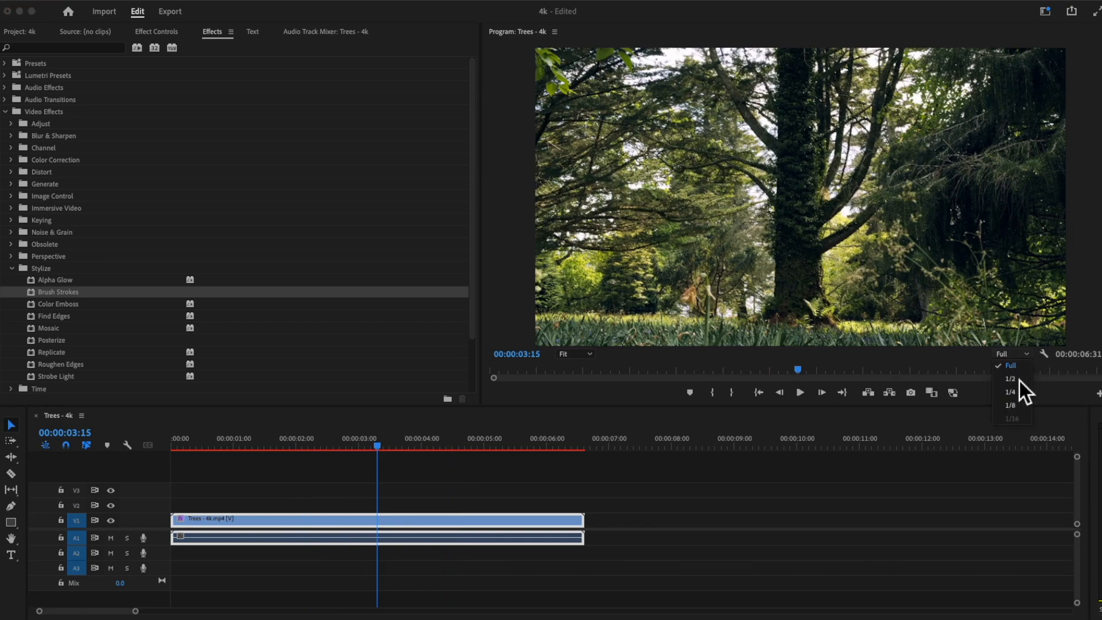
left_click(1019, 380)
left_click_drag(287, 449, 438, 452)
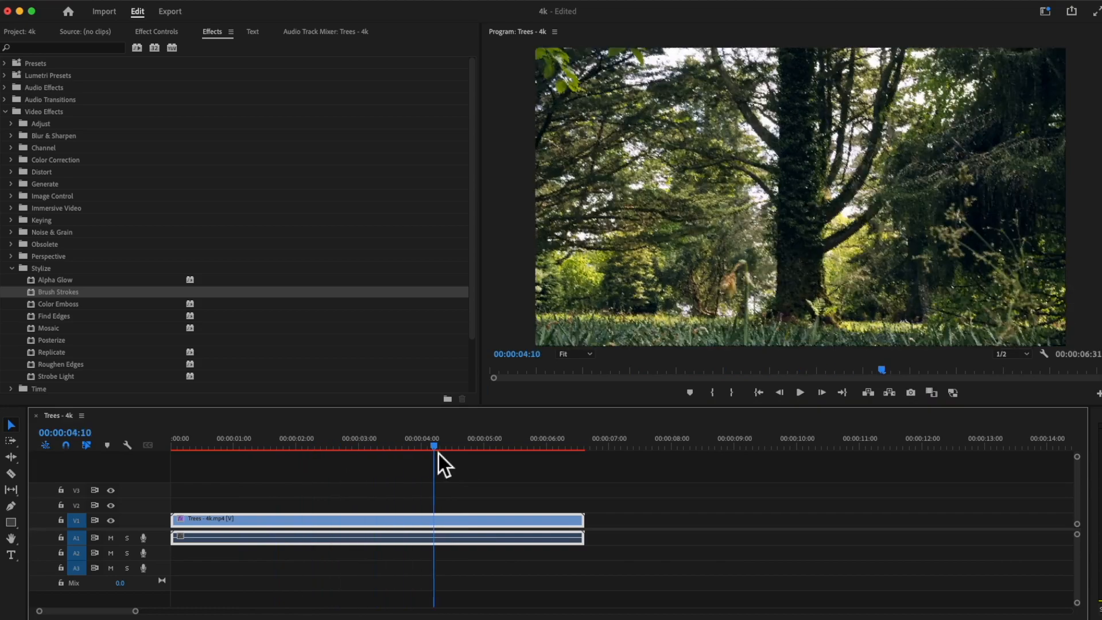
left_click(340, 448)
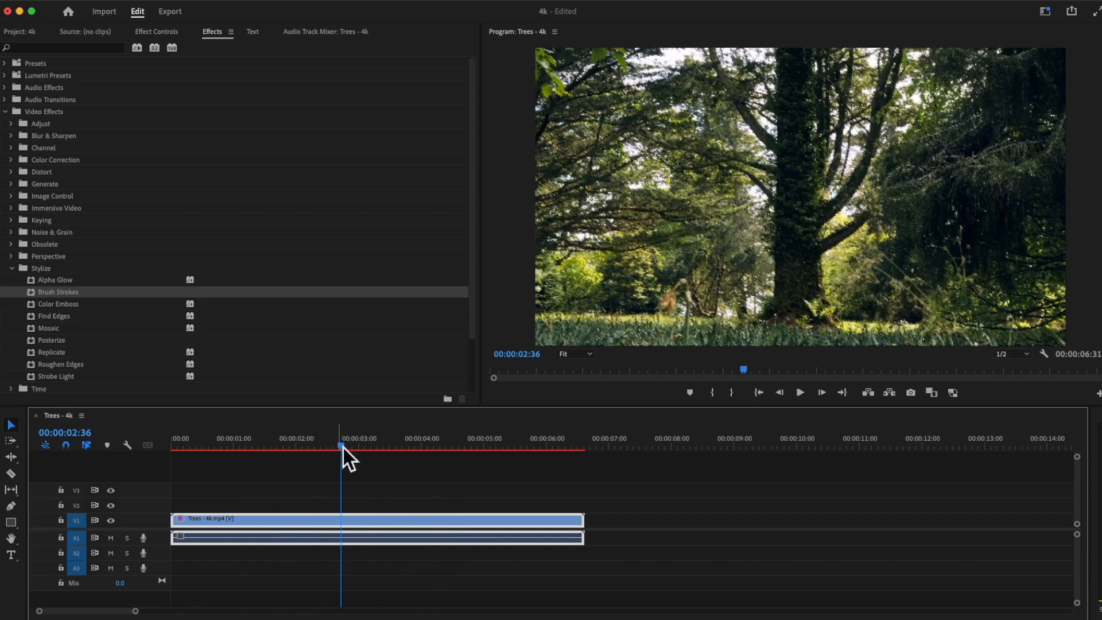
mouse_move(343, 448)
left_mouse_down()
mouse_move(402, 449)
mouse_move(327, 449)
mouse_move(452, 452)
mouse_move(281, 455)
mouse_move(378, 456)
mouse_move(336, 455)
left_mouse_up()
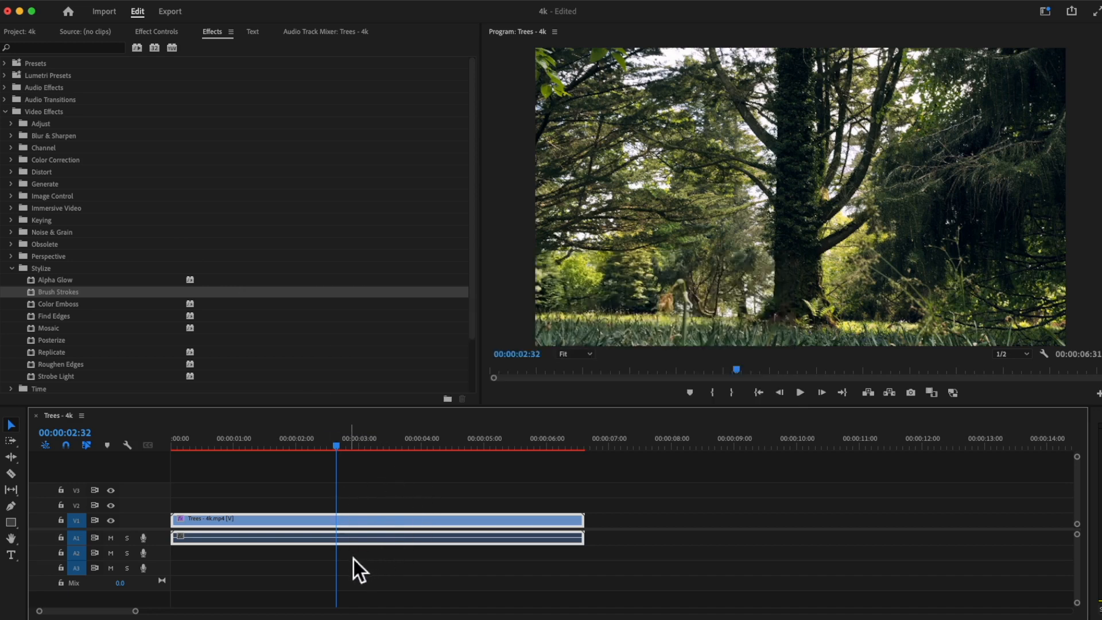
Open the Create Proxies settings for the Trees - 4k.mp4 clip in the project.
left_click(19, 32)
left_click(91, 248)
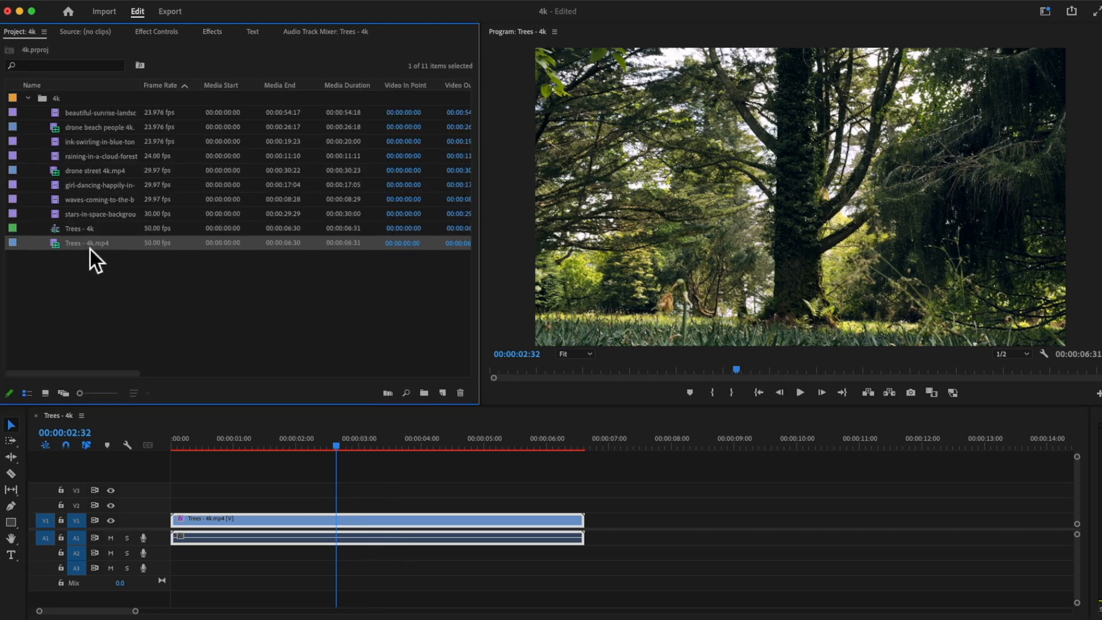
right_click(91, 249)
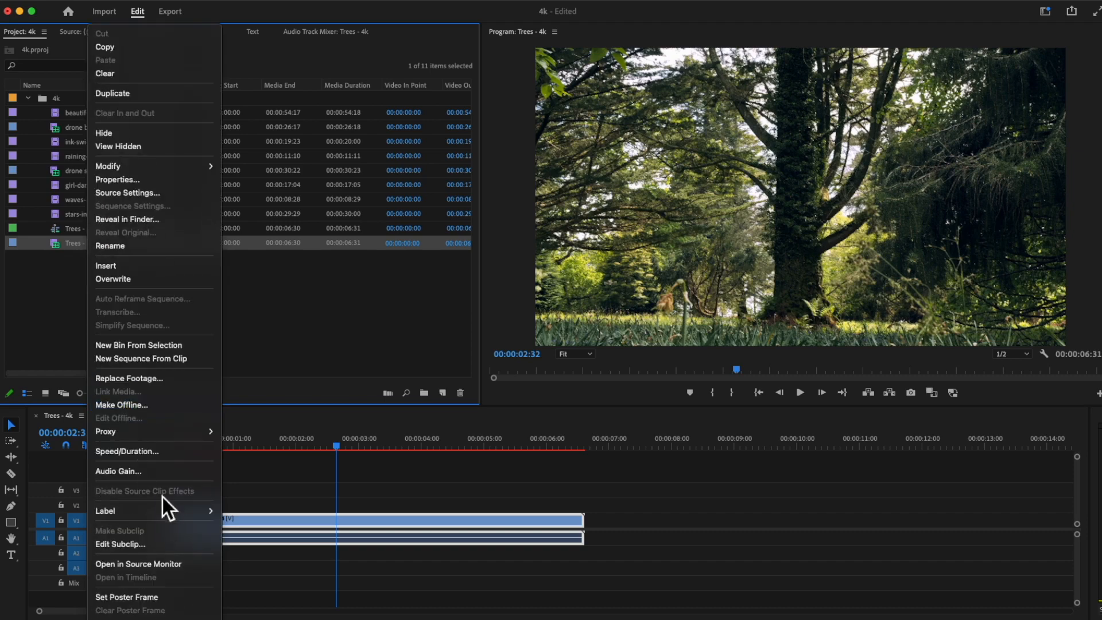
scroll(171, 494, "down", 3)
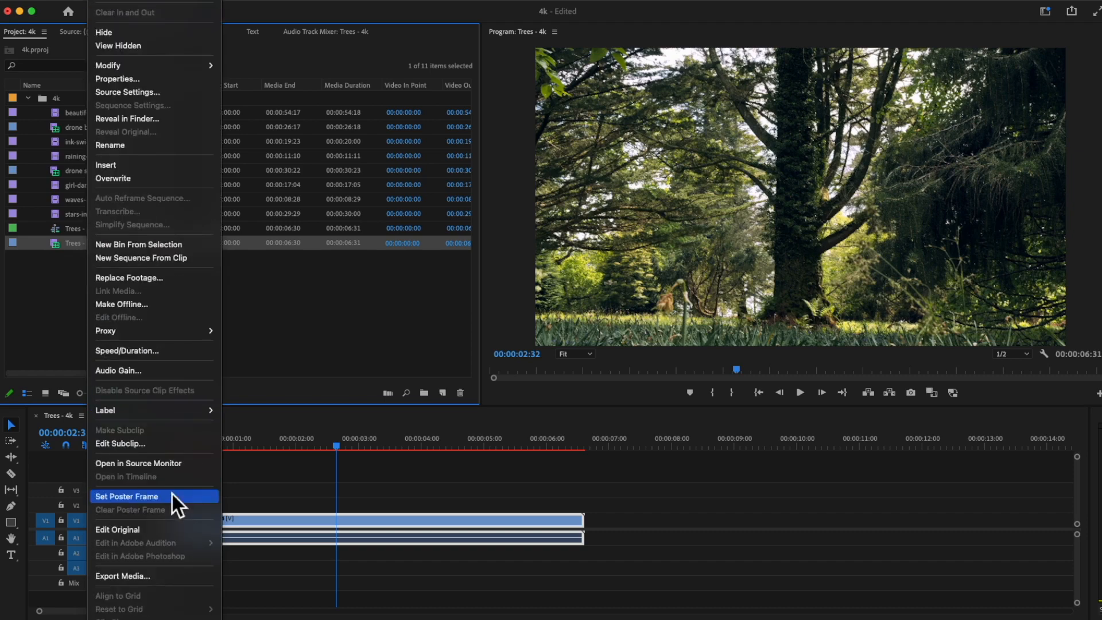
mouse_move(112, 336)
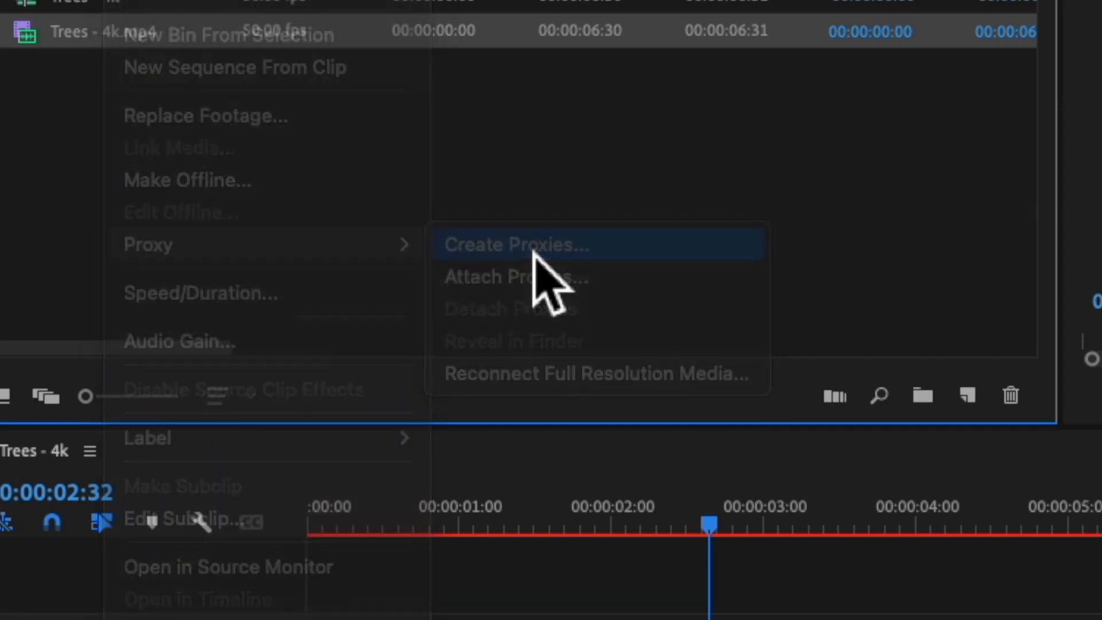
left_click(534, 253)
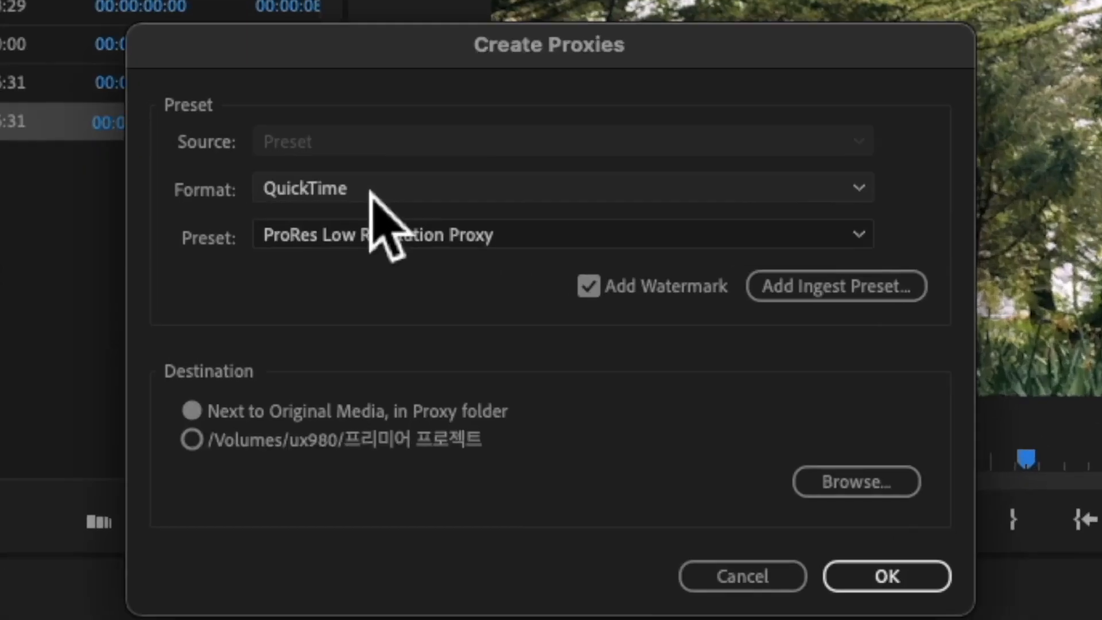
Switch the proxy format to H.264.
left_click(491, 269)
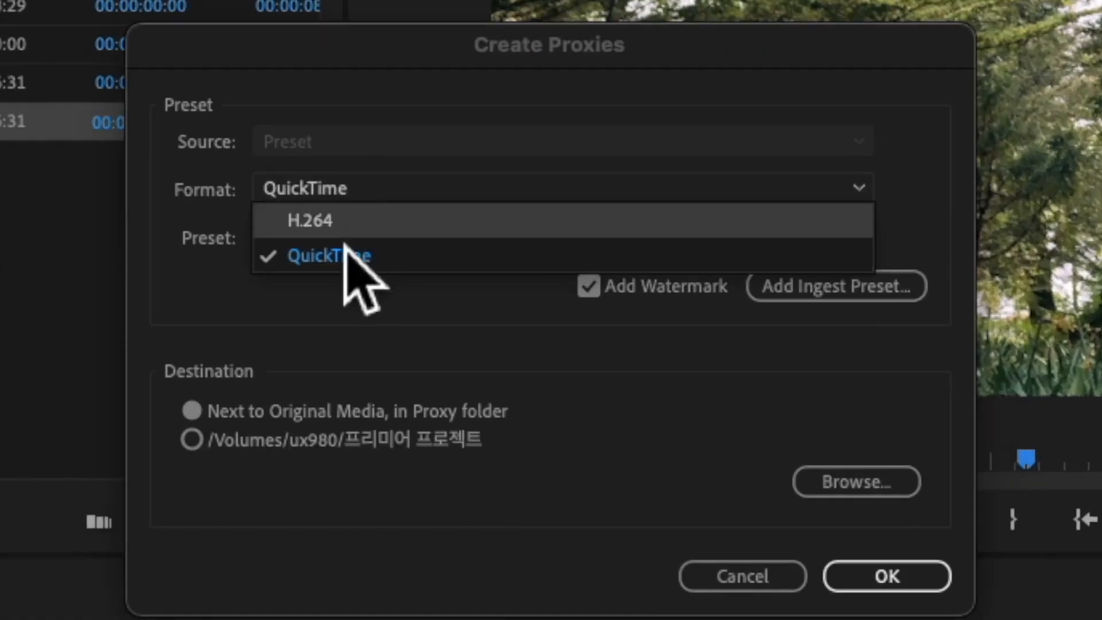
left_click(290, 228)
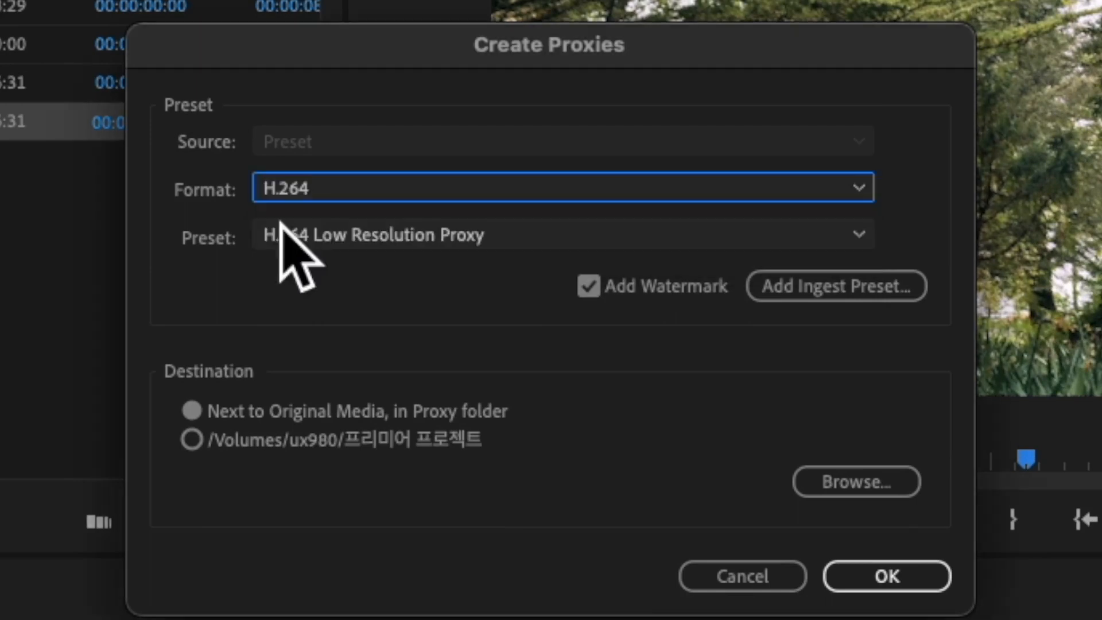
Set the proxy format to QuickTime and choose the ProRes Low Resolution Proxy preset.
left_click(315, 195)
left_click(325, 263)
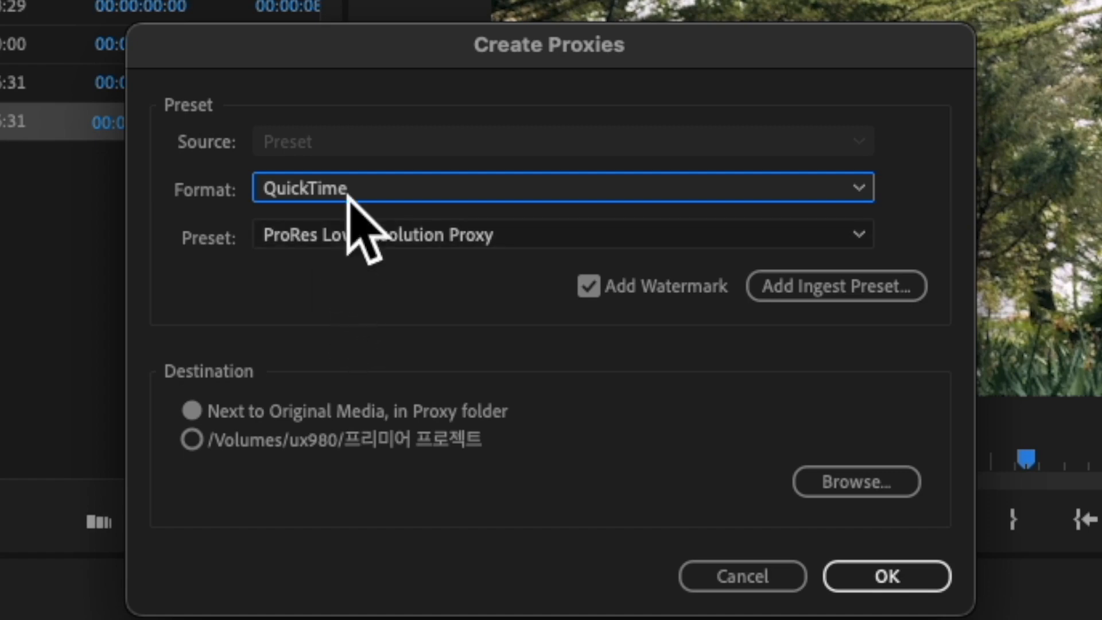
left_click(323, 239)
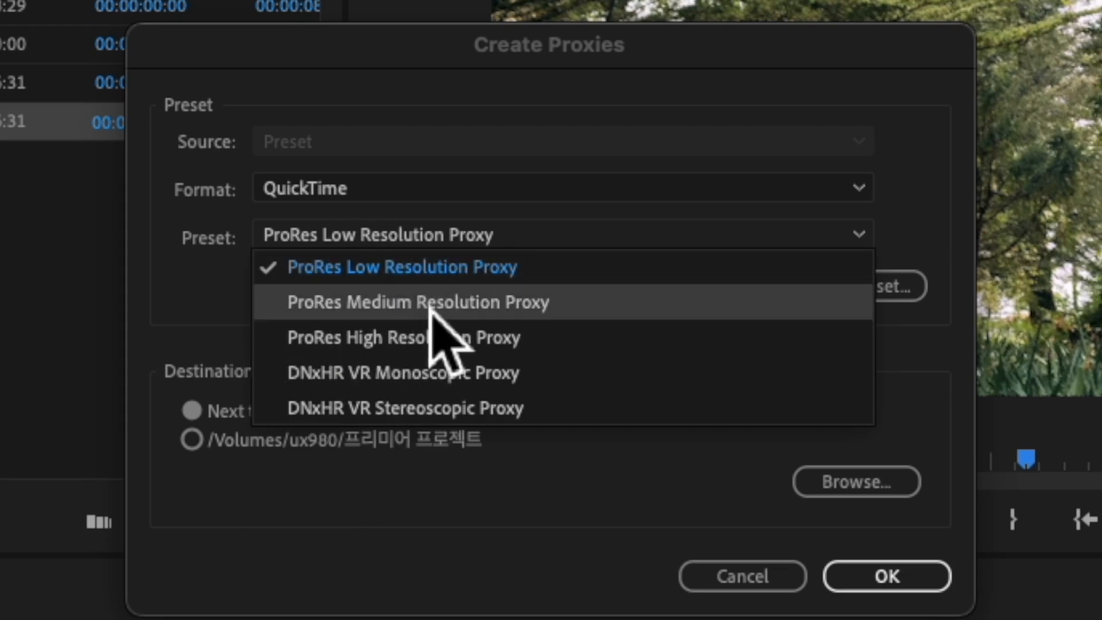
left_click(323, 273)
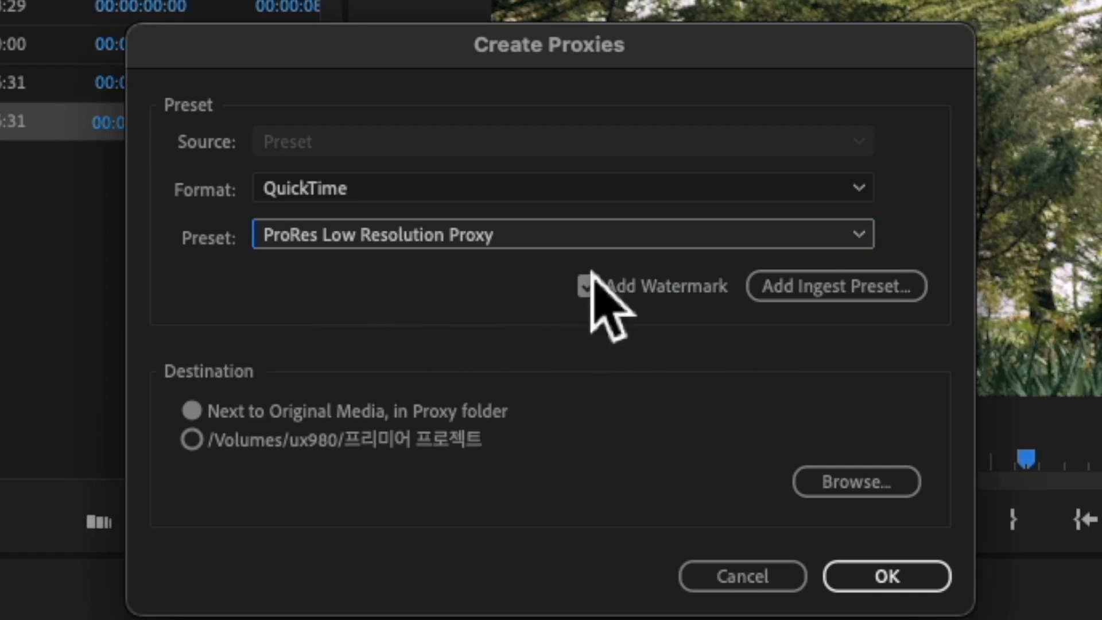
Keep the watermark option enabled and start creating the proxies in the Proxy folder next to the original media.
left_click(593, 292)
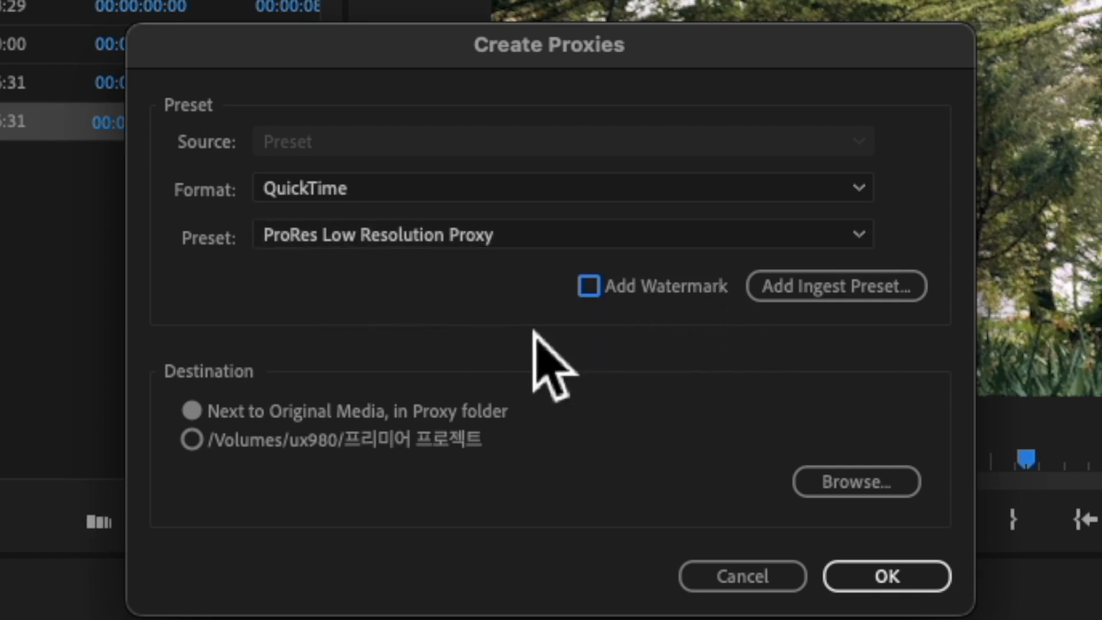
left_click(591, 291)
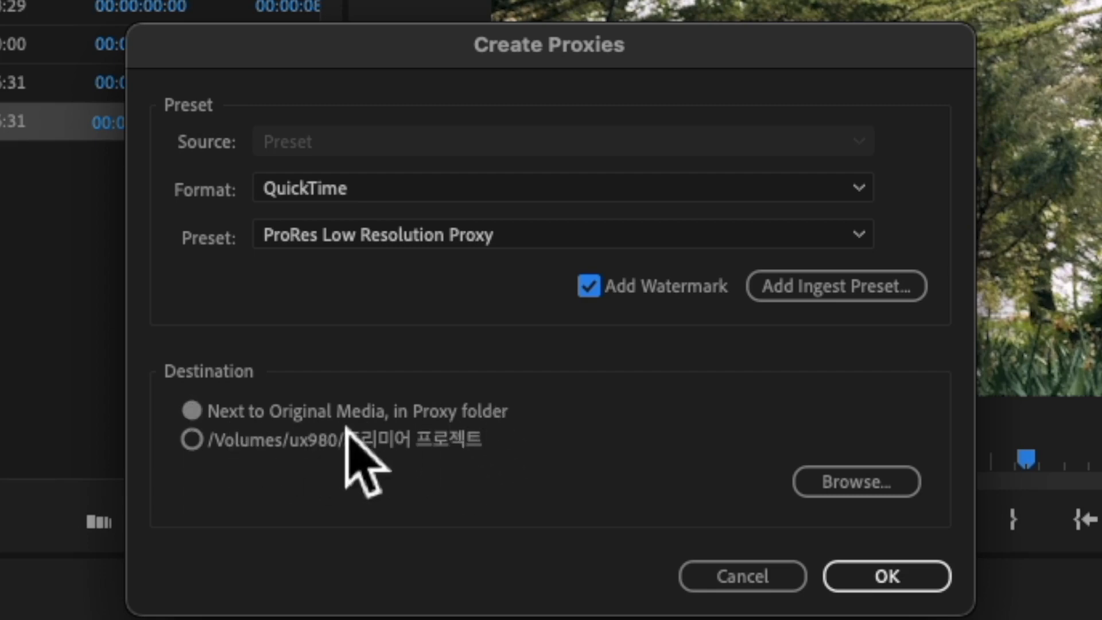
left_click(898, 588)
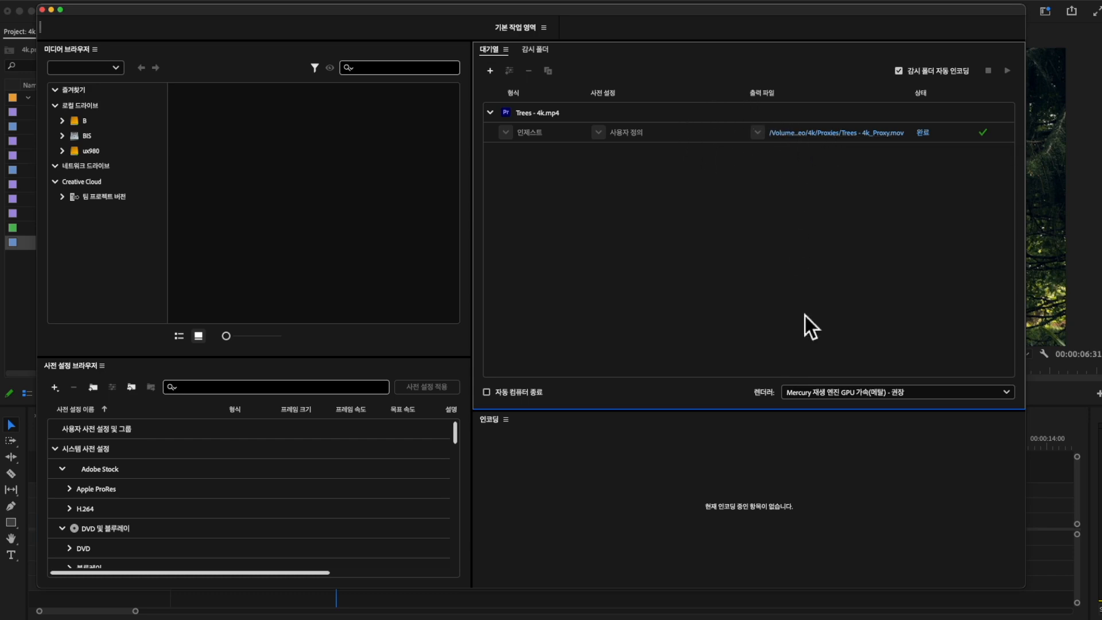
Open the program monitor's Button Editor, check the Toggle Proxies button and accept the layout.
left_click(1099, 393)
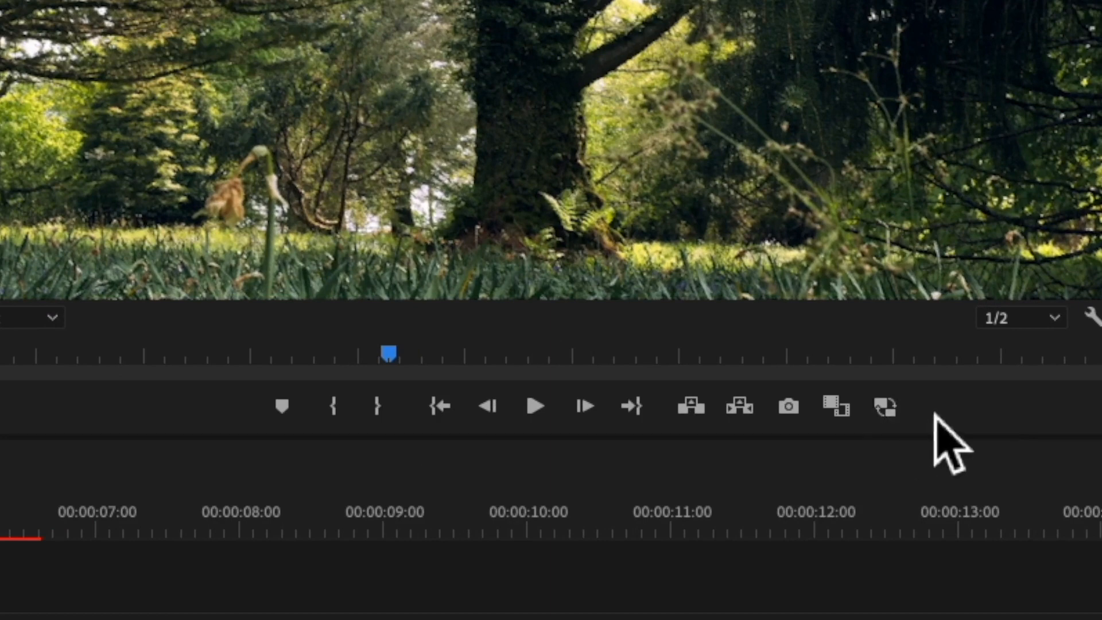
left_click(1099, 405)
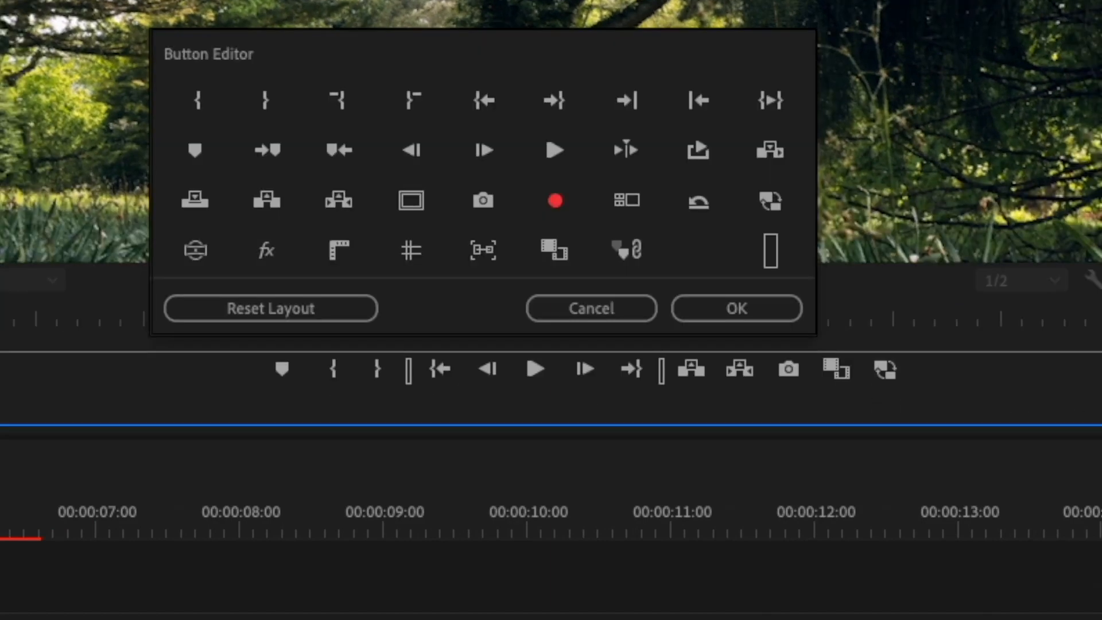
left_click_drag(762, 183, 781, 190)
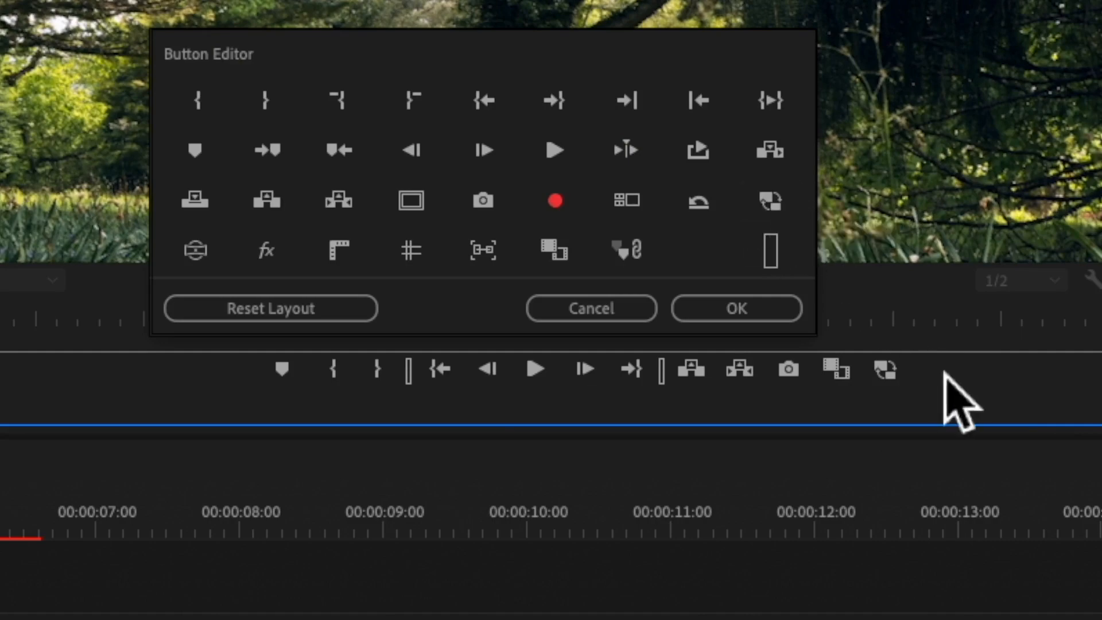
left_click(744, 315)
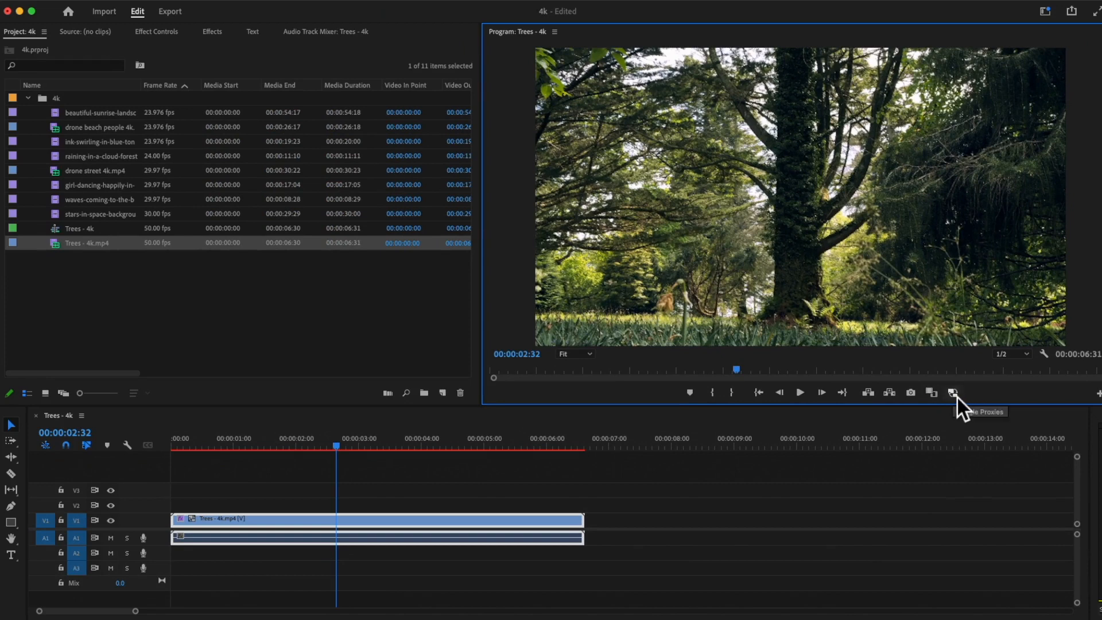
Turn on proxy playback, play the Trees - 4k sequence from 00:00:00:26 and scrub to about 00:00:04:00.
left_click(953, 393)
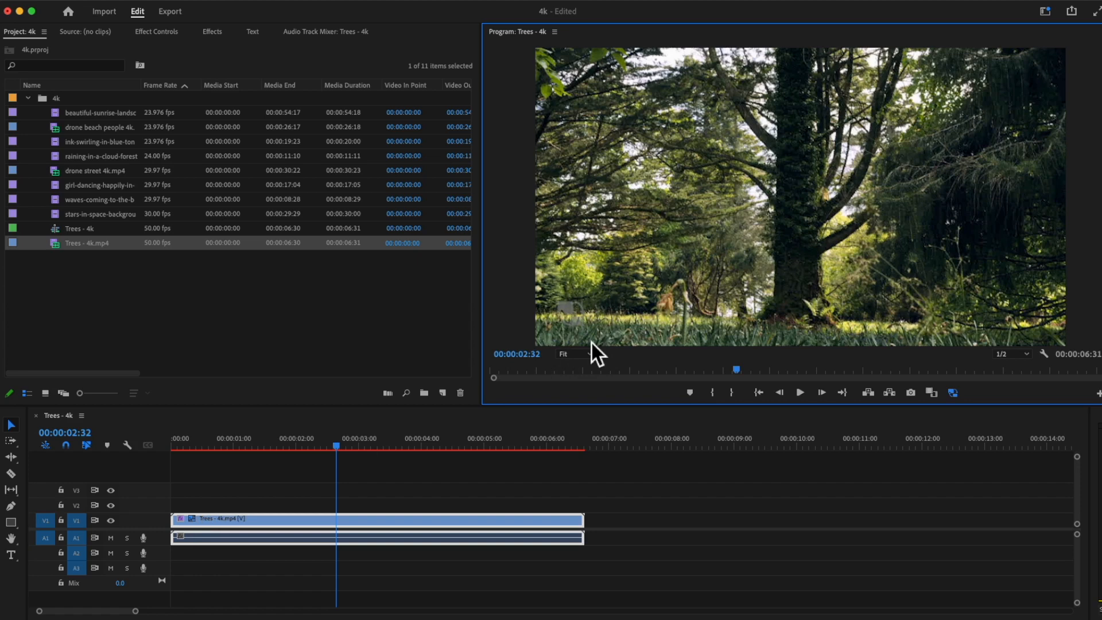
left_click(204, 446)
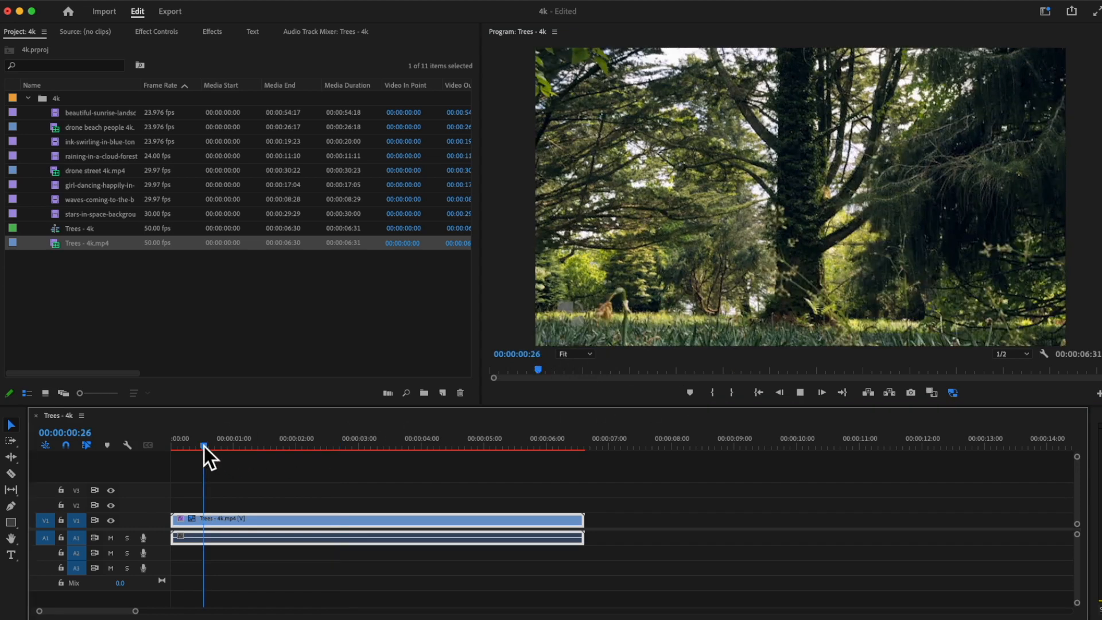
key("space")
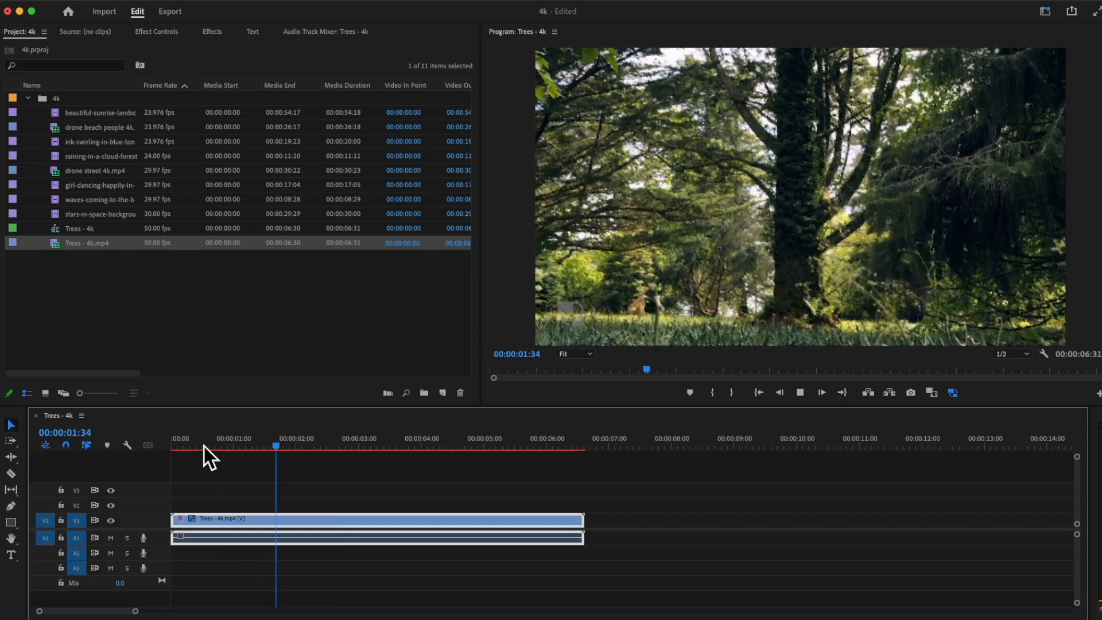
left_click(376, 446)
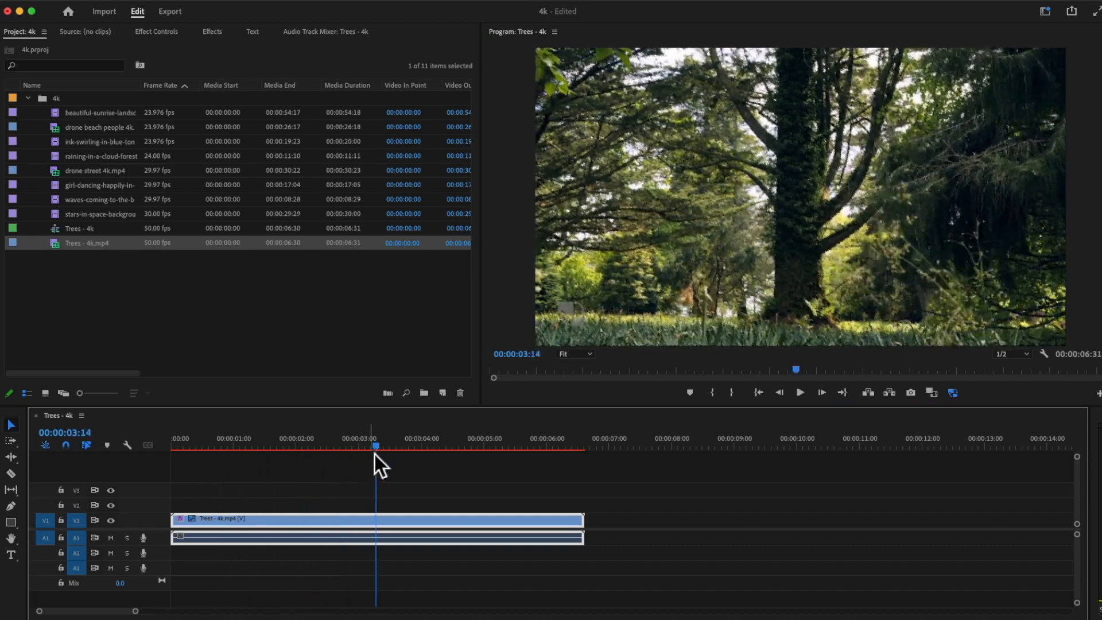
left_click_drag(379, 449, 423, 460)
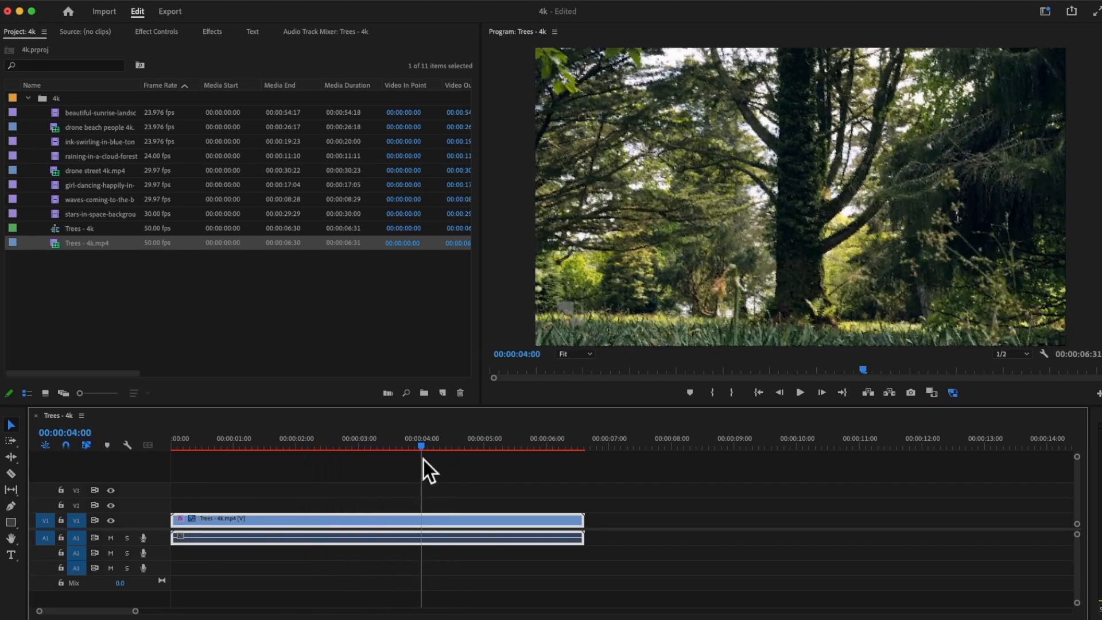
Compare scrubbing with proxies switched off and back on, ending at about 00:00:02:28.
left_click(953, 396)
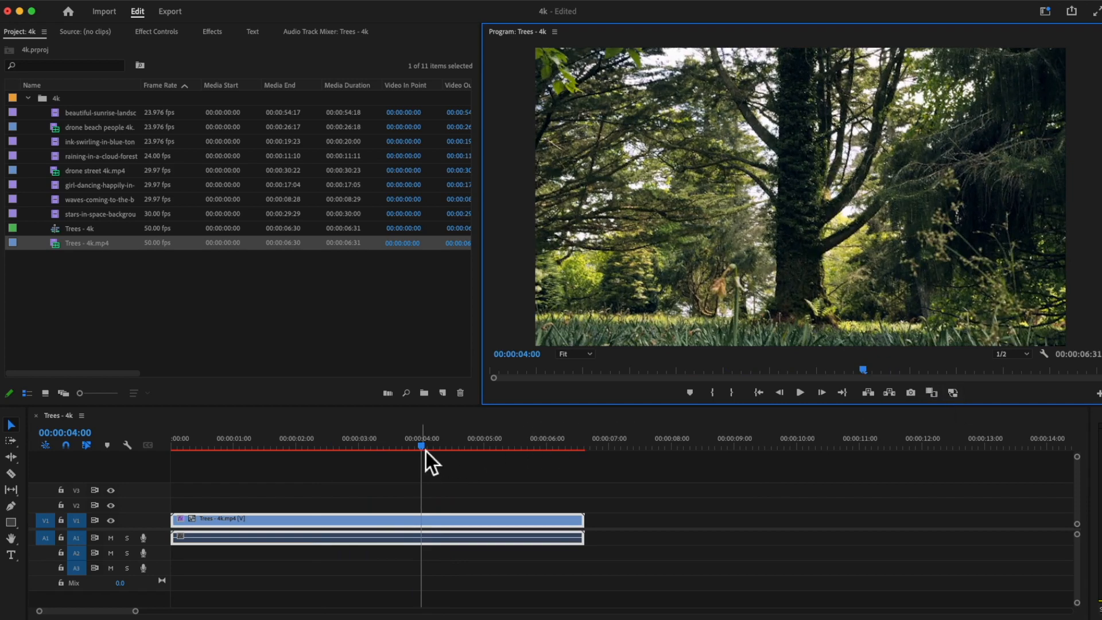
mouse_move(425, 450)
left_mouse_down()
mouse_move(389, 453)
mouse_move(483, 456)
mouse_move(298, 457)
mouse_move(434, 463)
left_mouse_up()
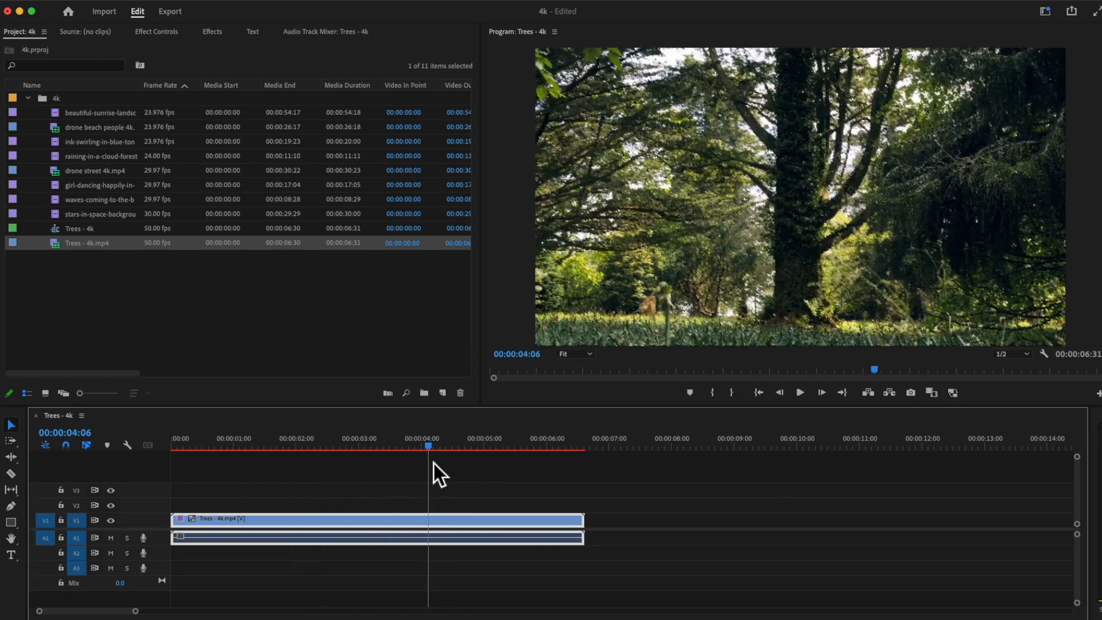
left_click(954, 396)
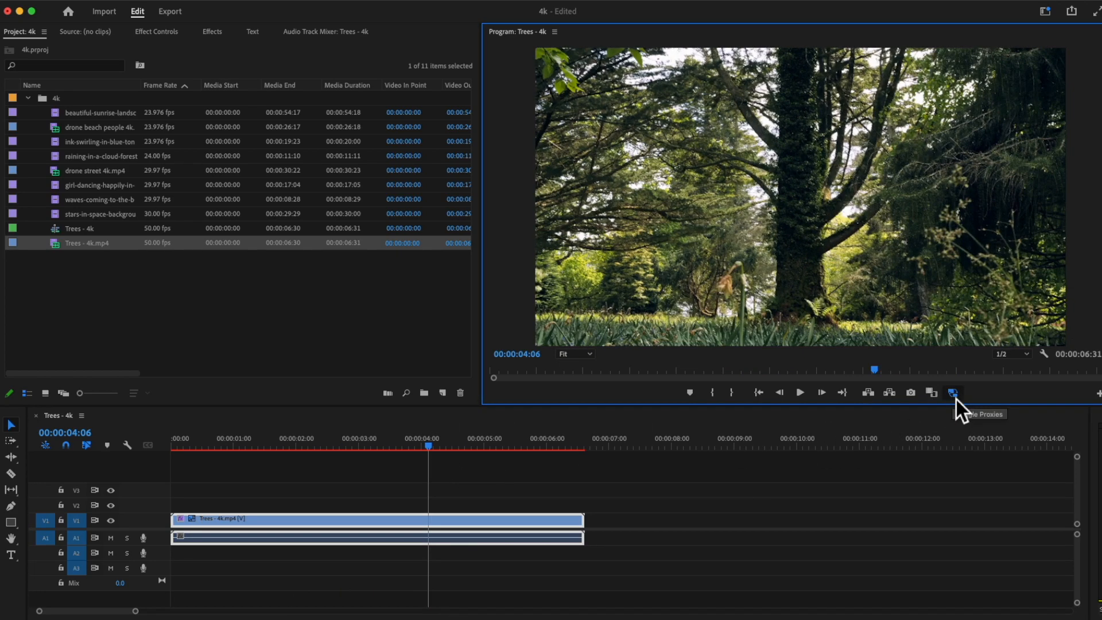
left_click_drag(425, 445, 331, 456)
Set the program playback resolution to 1/4, test scrubbing with proxies, and switch proxies off to compare.
left_click(1027, 356)
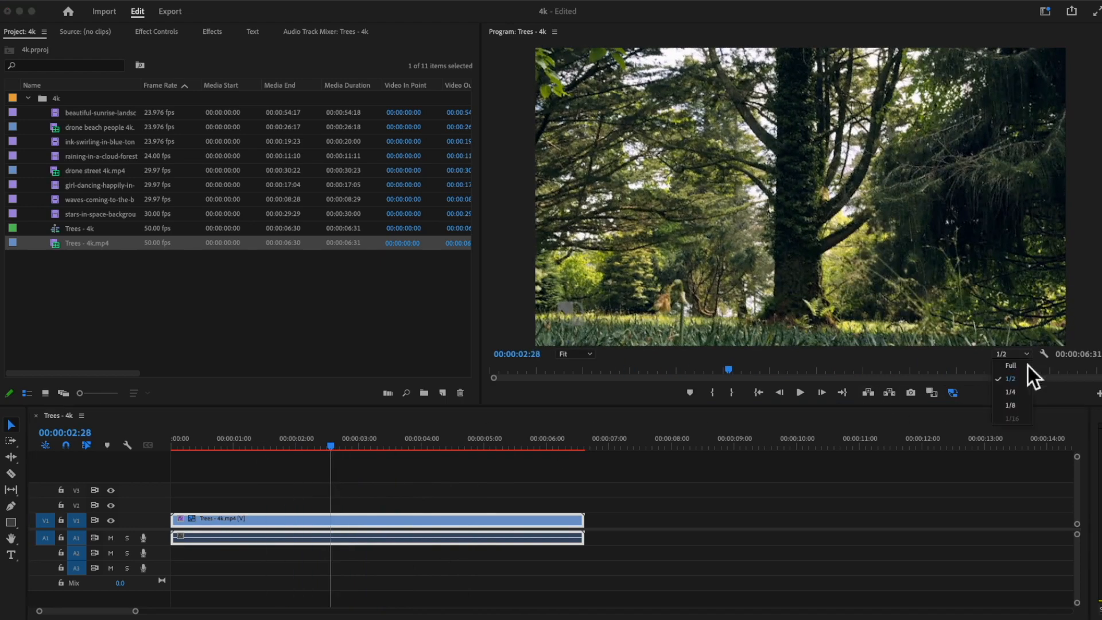
left_click(1019, 398)
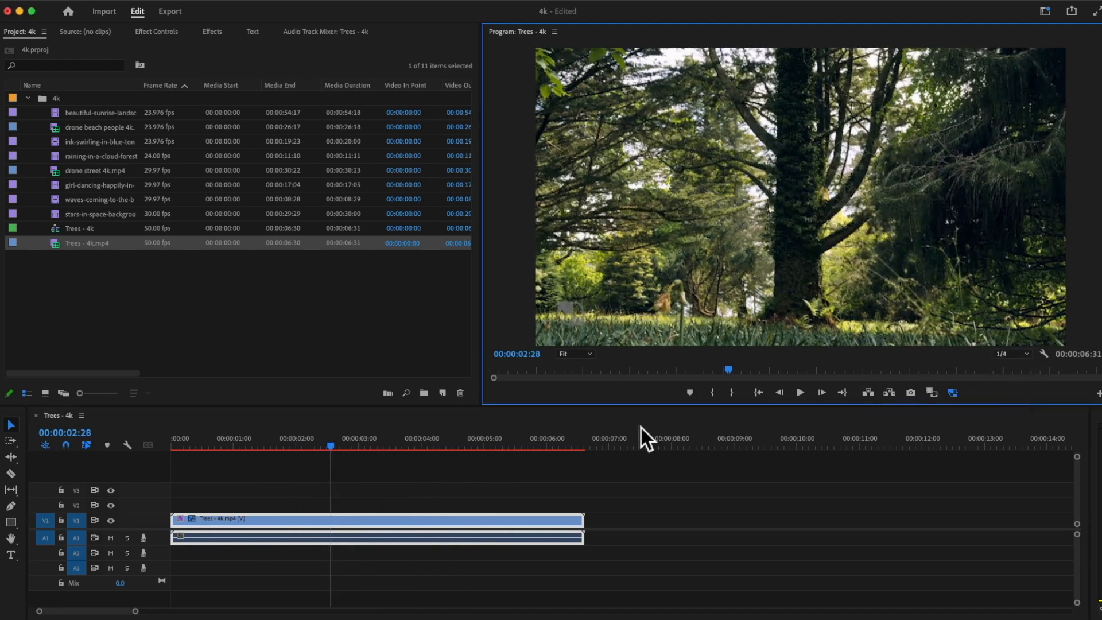
left_click_drag(336, 449, 368, 459)
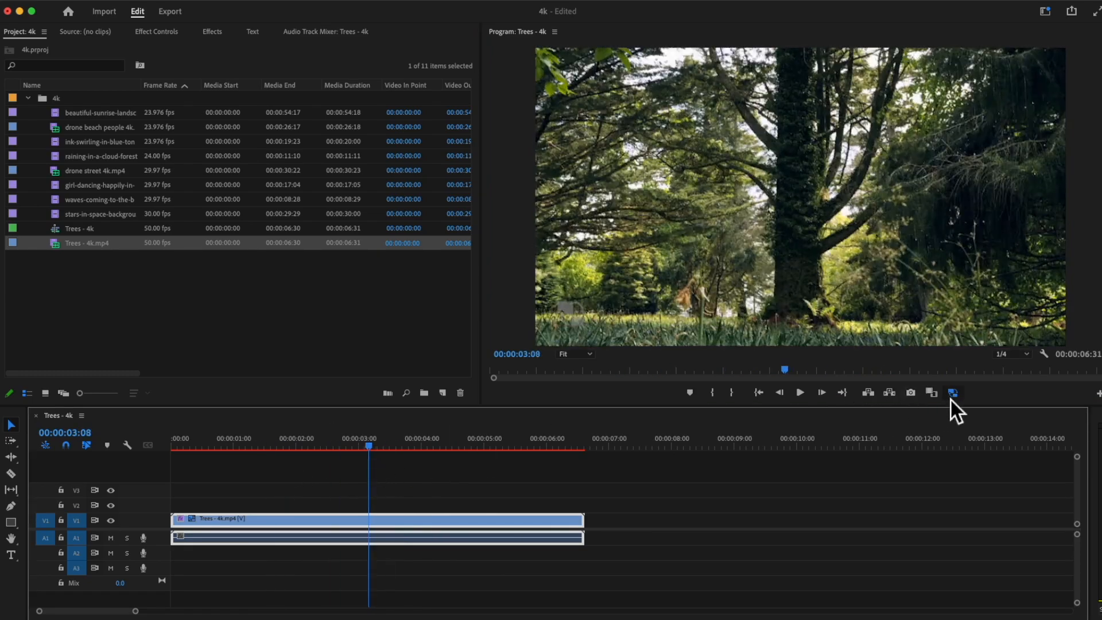
left_click(952, 393)
left_click_drag(377, 449, 332, 465)
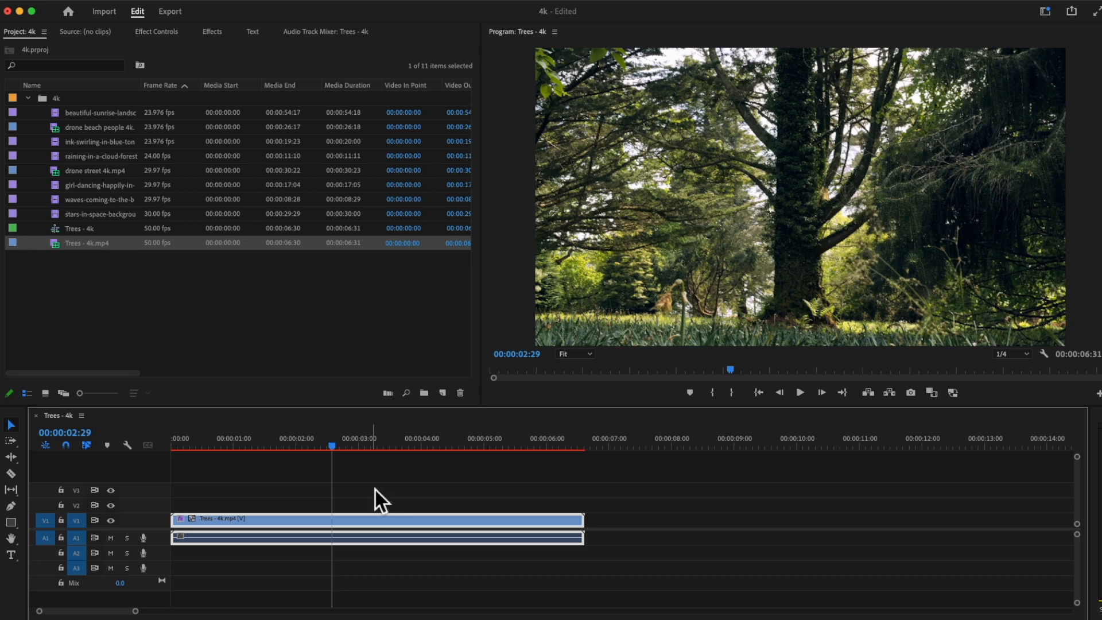
Review the media export settings for the Trees - 4k sequence and return to editing at about 00:00:02:21.
left_click(99, 4)
mouse_move(195, 332)
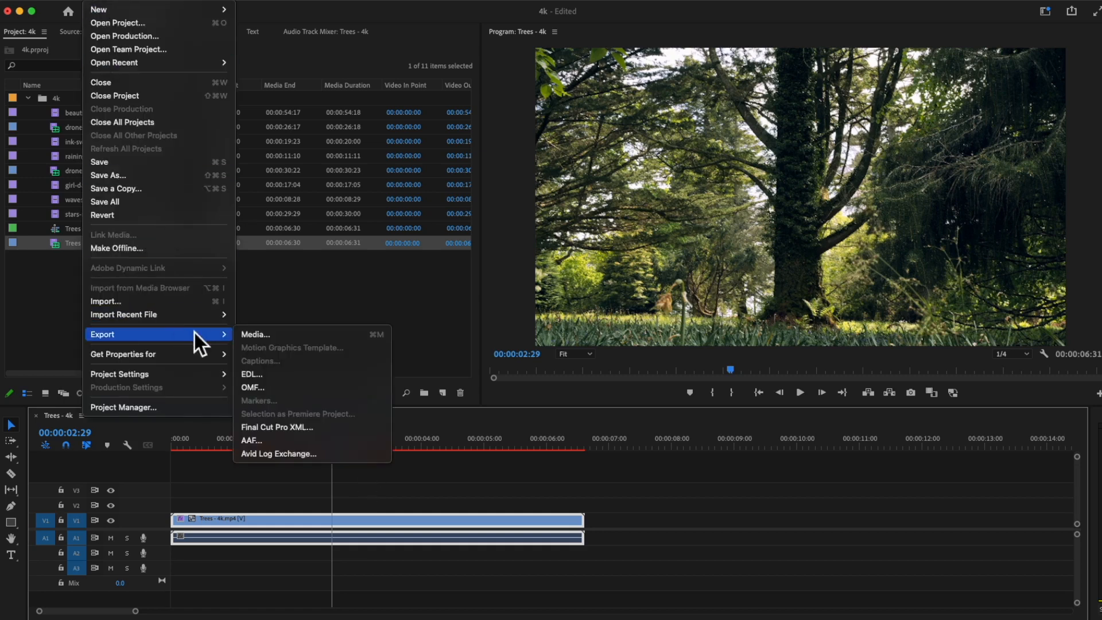
left_click(256, 335)
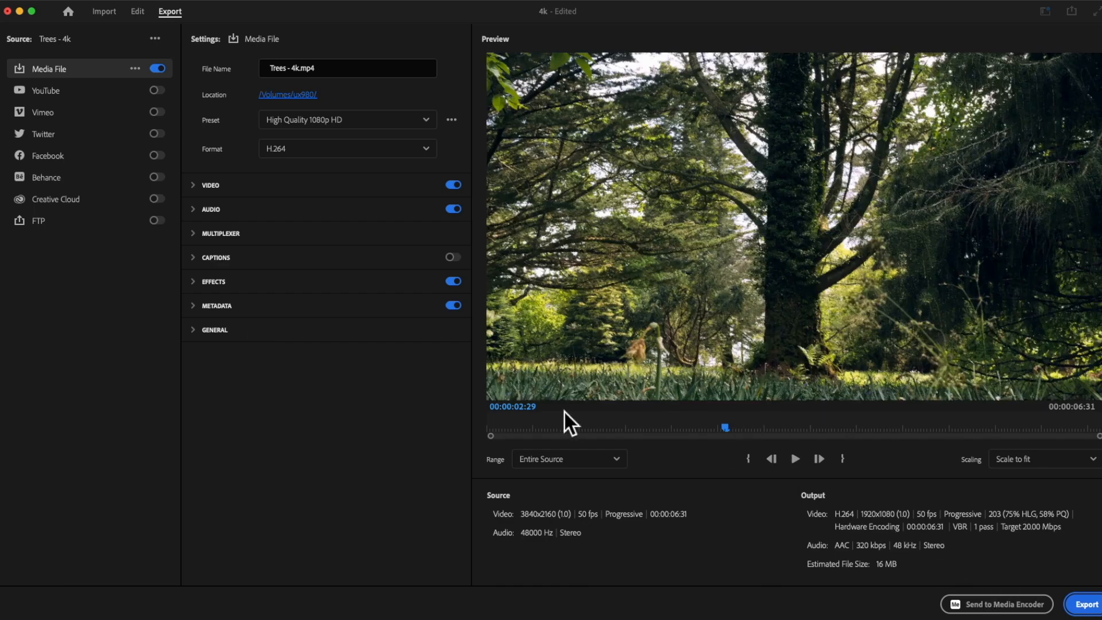
left_click(137, 12)
mouse_move(329, 436)
left_mouse_down()
mouse_move(287, 446)
mouse_move(374, 452)
mouse_move(284, 453)
mouse_move(328, 456)
left_mouse_up()
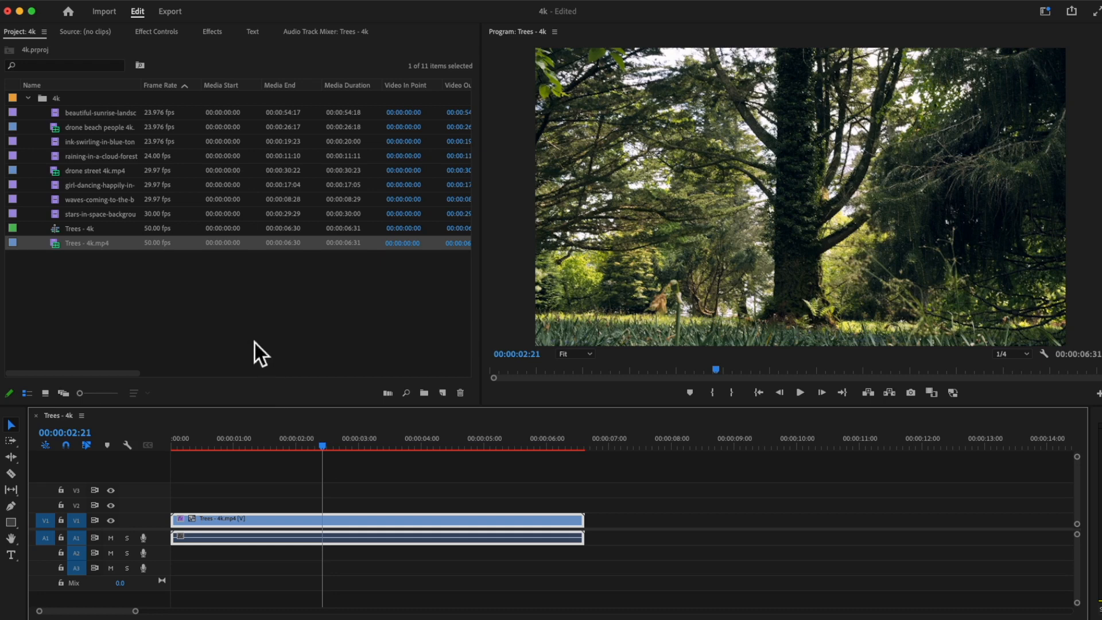
Create a new sequence from the beautiful-sunrise-landscape clip and scrub to about 00:00:06:08.
left_click(66, 114)
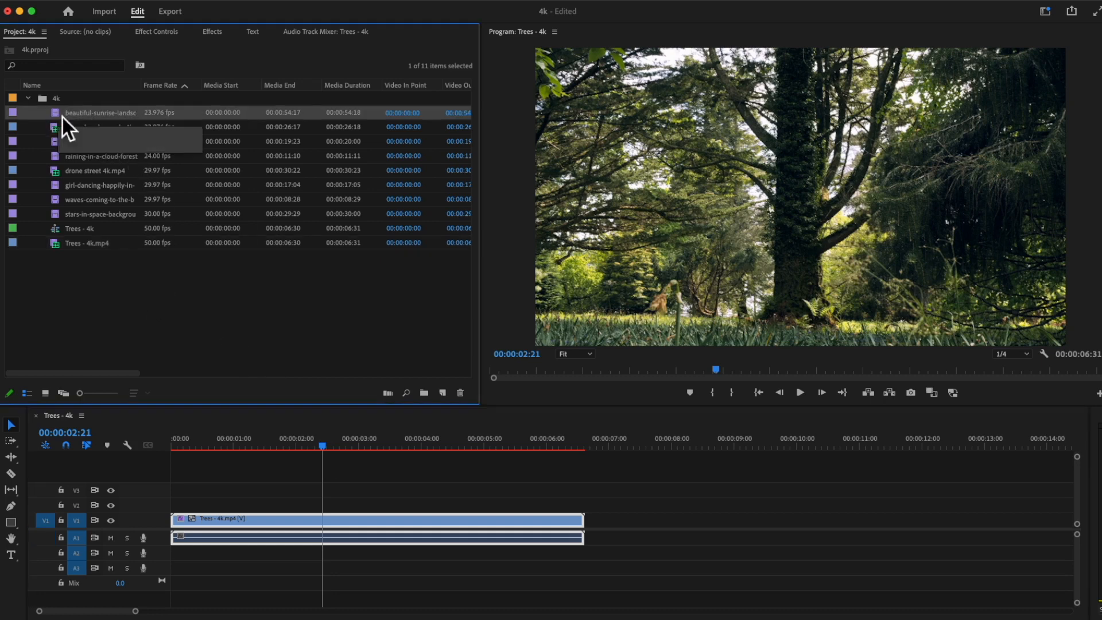
right_click(64, 117)
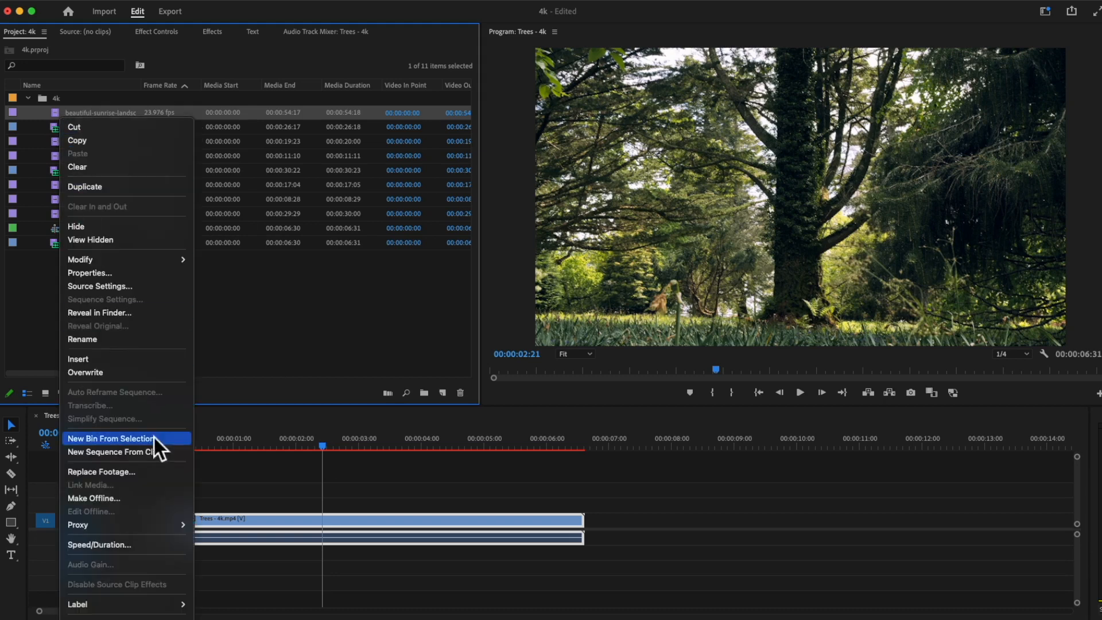
left_click(156, 453)
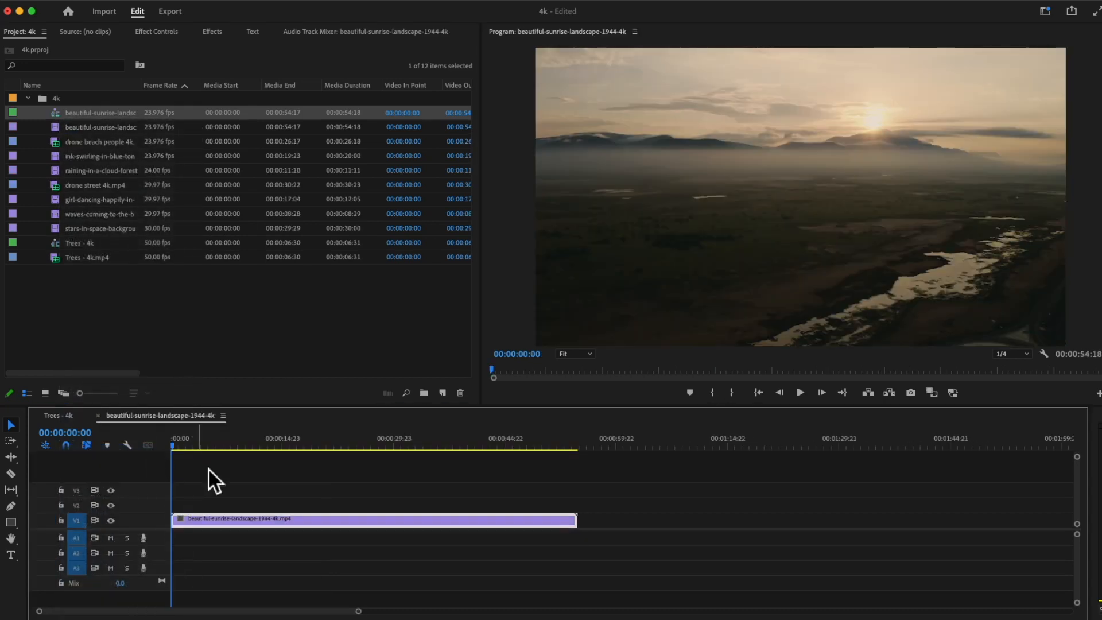
mouse_move(208, 447)
left_mouse_down()
mouse_move(240, 446)
mouse_move(222, 446)
left_mouse_up()
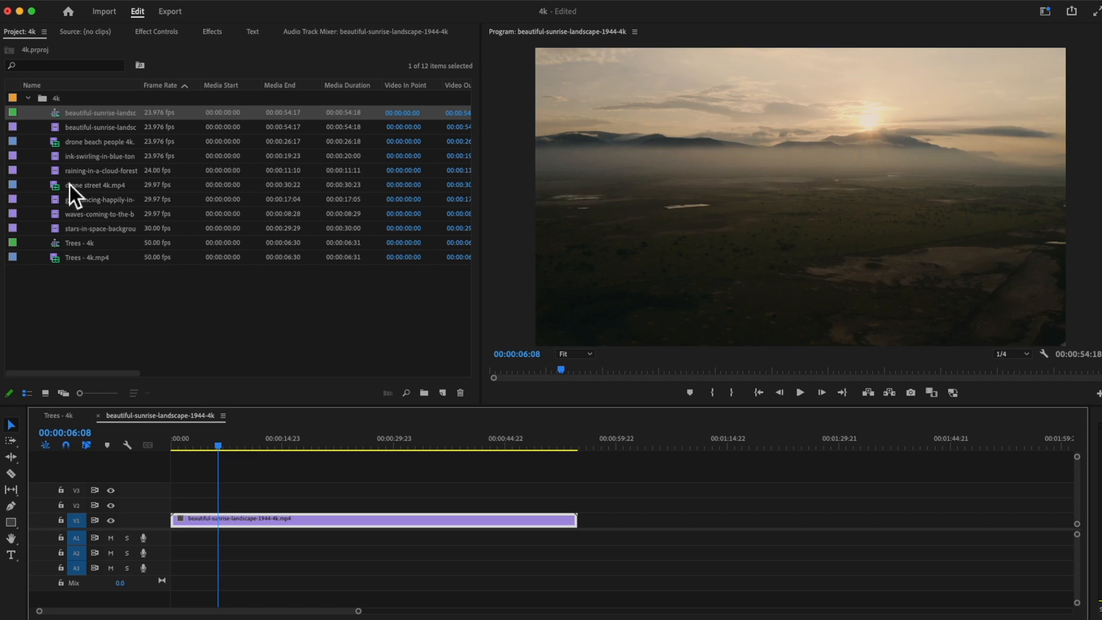
Stack the drone beach people 4k.mp4 clip on V2 and the ink-swirling clip on V3 at the sequence start.
left_click_drag(61, 146, 176, 505)
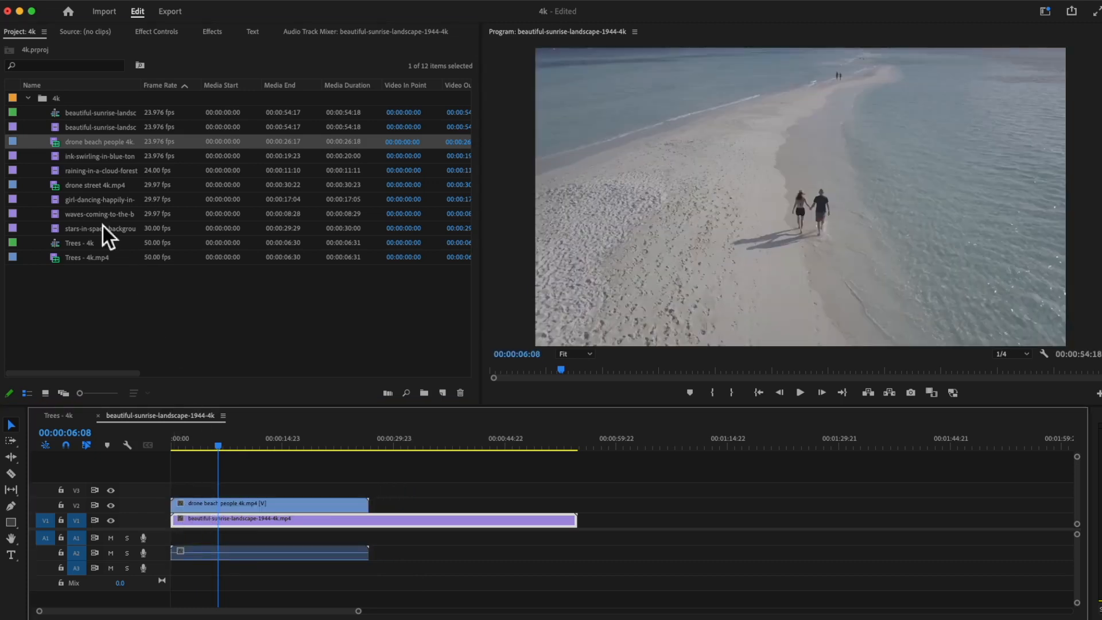
mouse_move(68, 157)
left_mouse_down()
mouse_move(152, 277)
mouse_move(239, 505)
mouse_move(172, 488)
left_mouse_up()
left_click(59, 175)
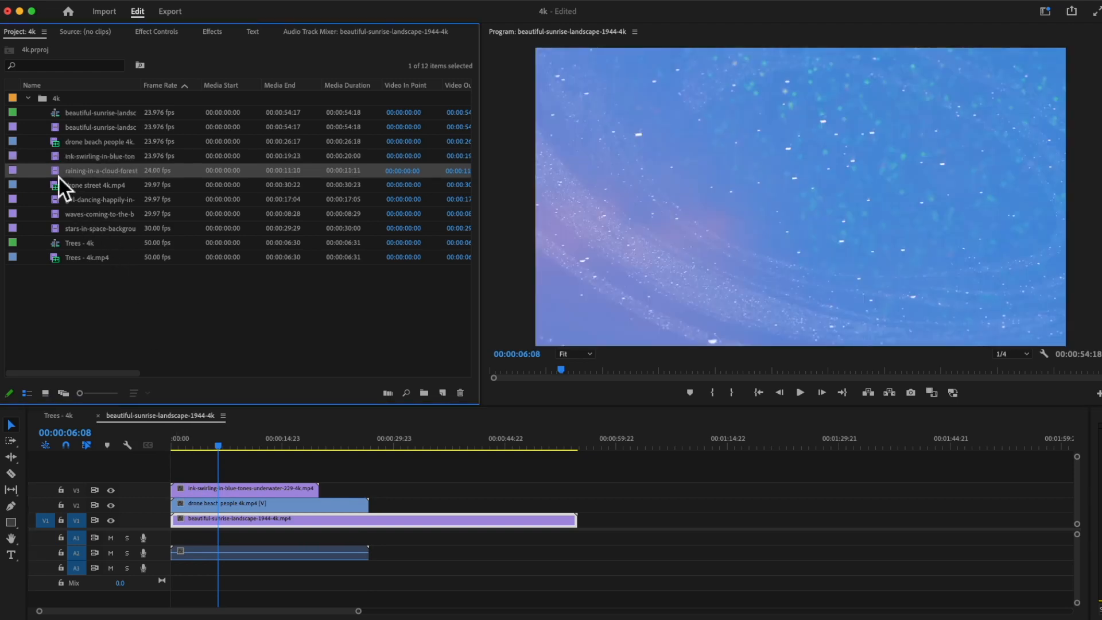
double_click(59, 177)
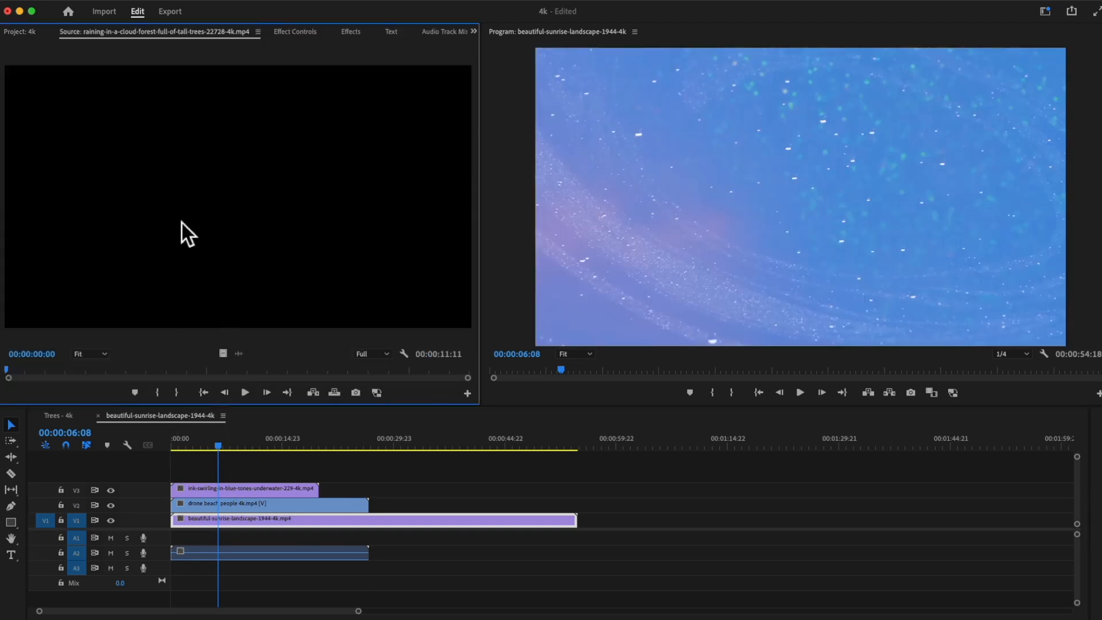
left_click(27, 33)
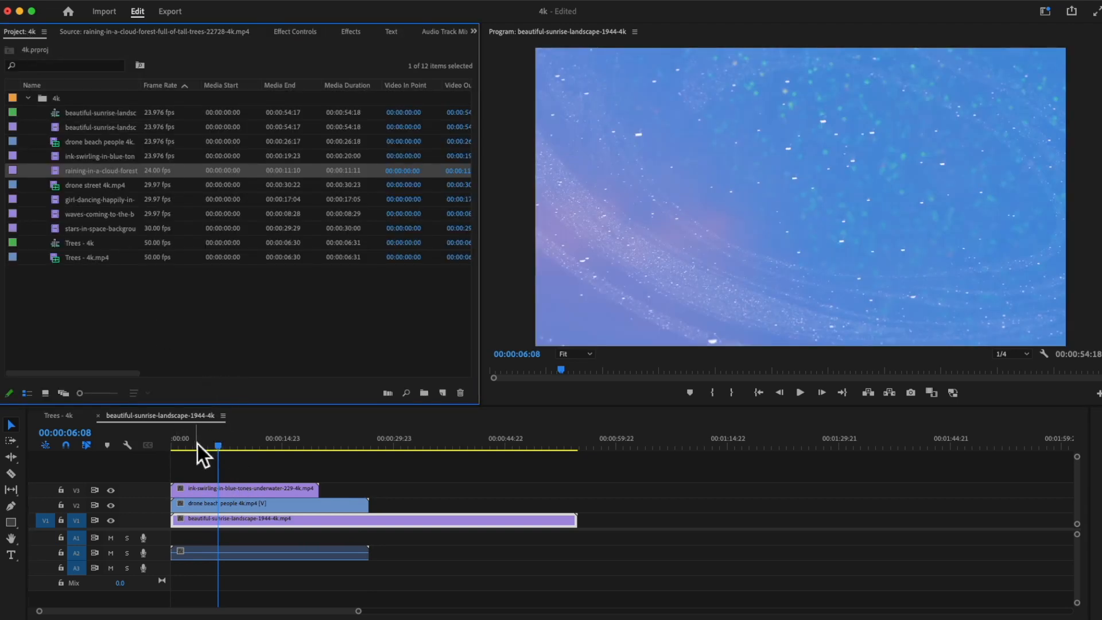
Add another video and audio track and place the raining-in-a-cloud-forest clip at the start of V4.
right_click(147, 477)
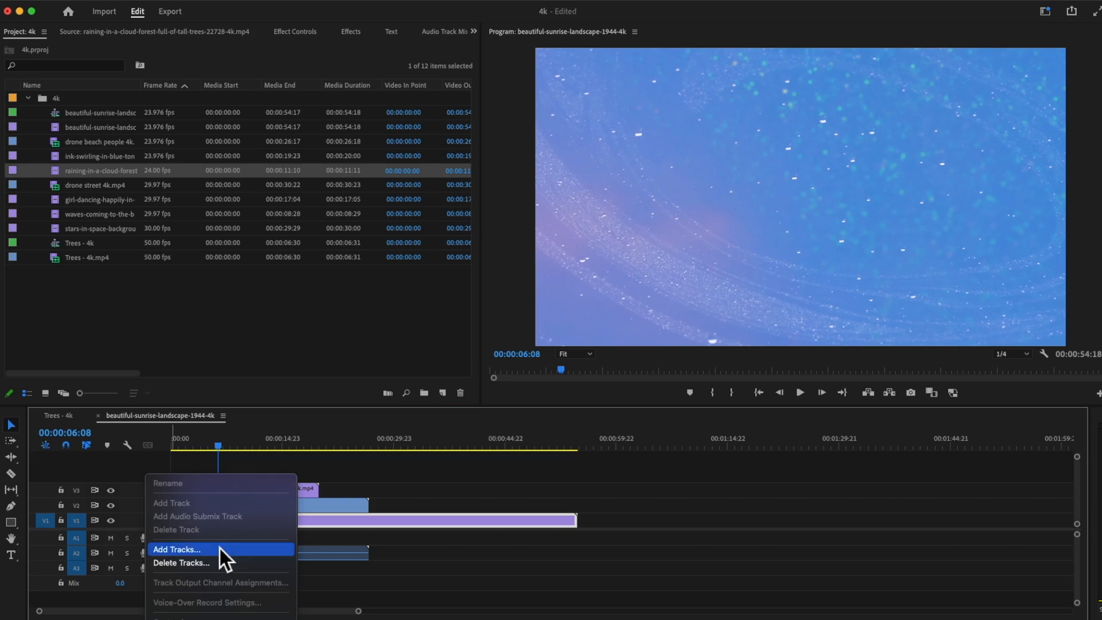
left_click(219, 548)
key("Return")
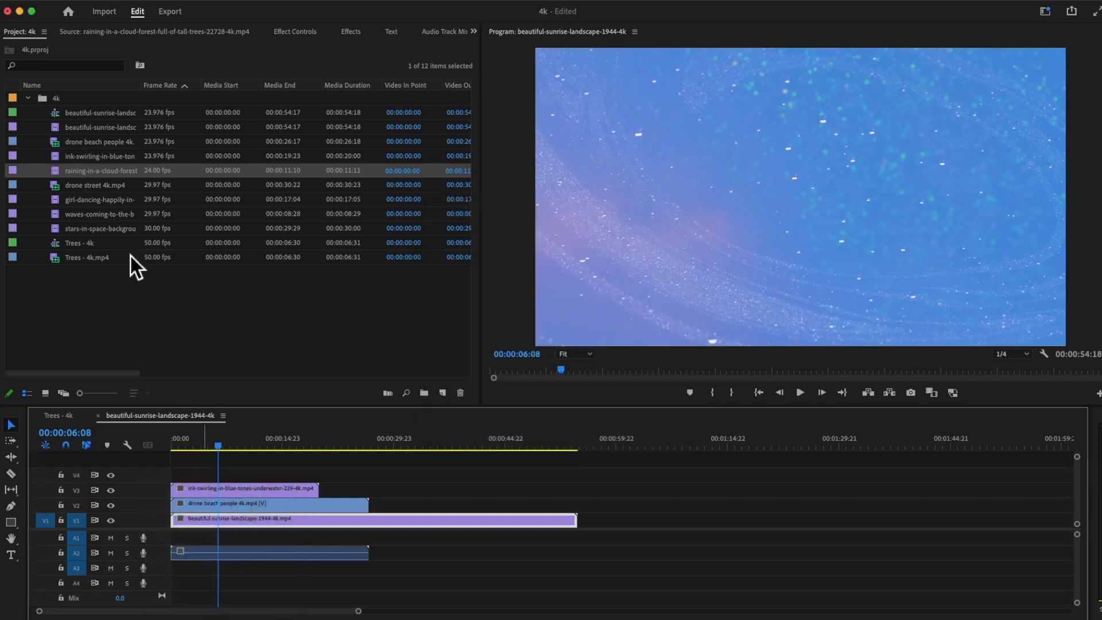
left_click_drag(58, 172, 230, 576)
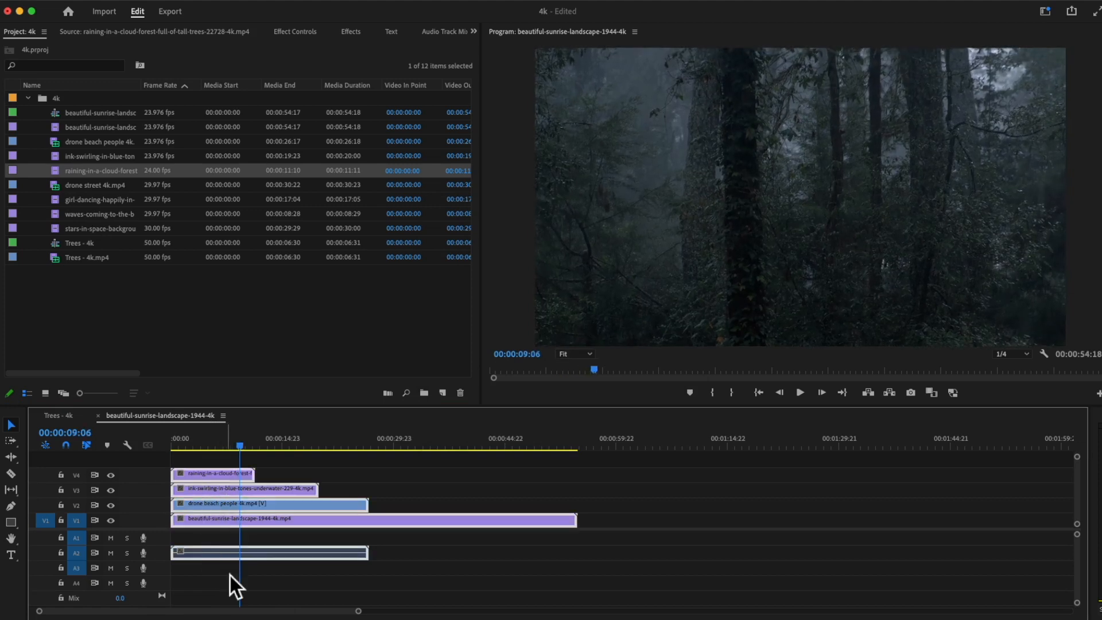
Cut all stacked clips at 00:00:09:06 and delete the portions after the cut.
key("ctrl+k")
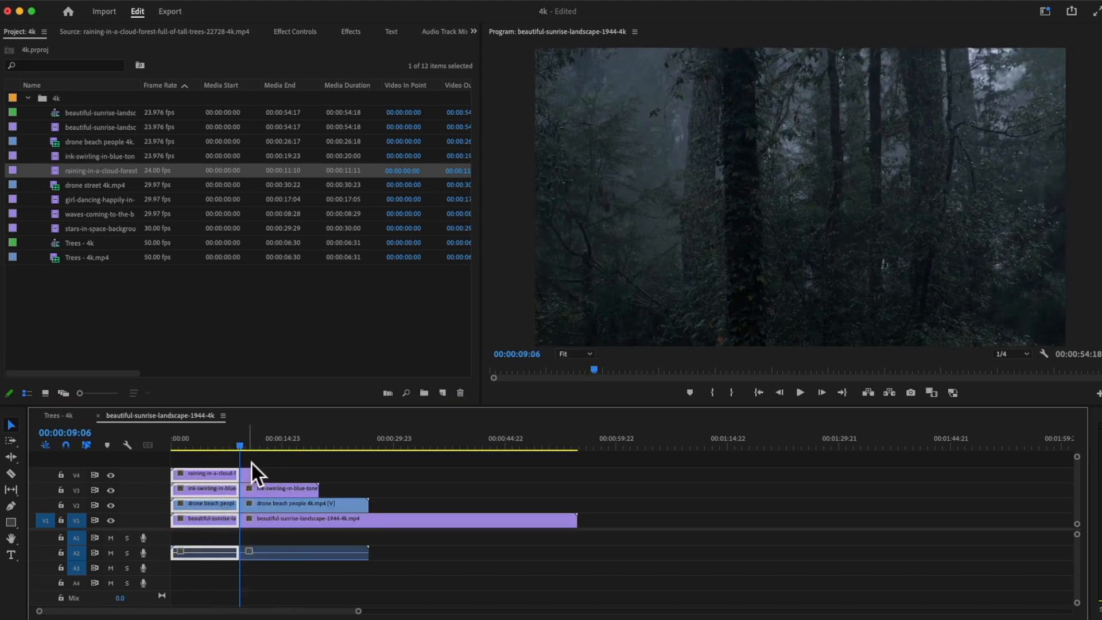
left_click_drag(248, 461, 322, 581)
key("Delete")
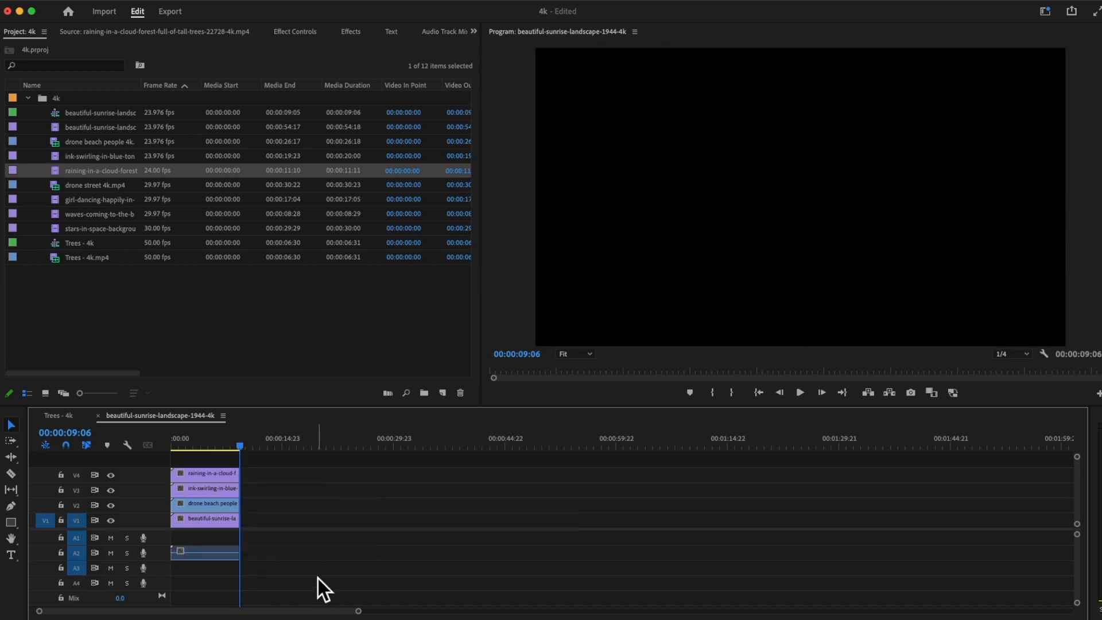
Fit the sequence in the timeline, go to about 00:00:04:12 and set the raining-in-a-cloud-forest clip's scale to 50.
key("backslash")
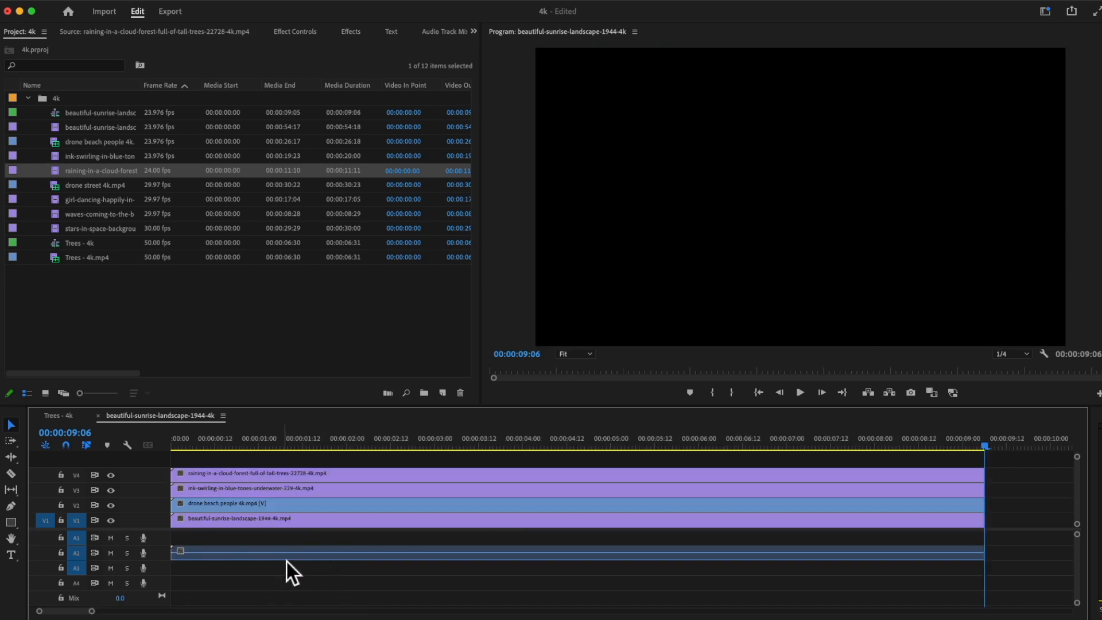
left_click(287, 556)
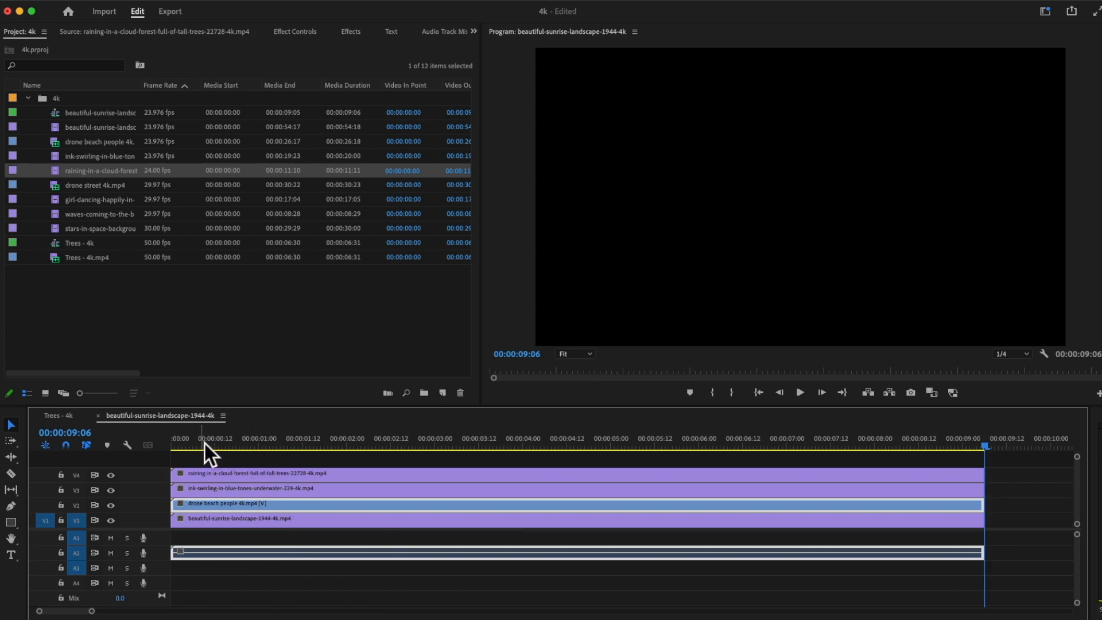
left_click_drag(208, 448, 565, 450)
left_click(350, 476)
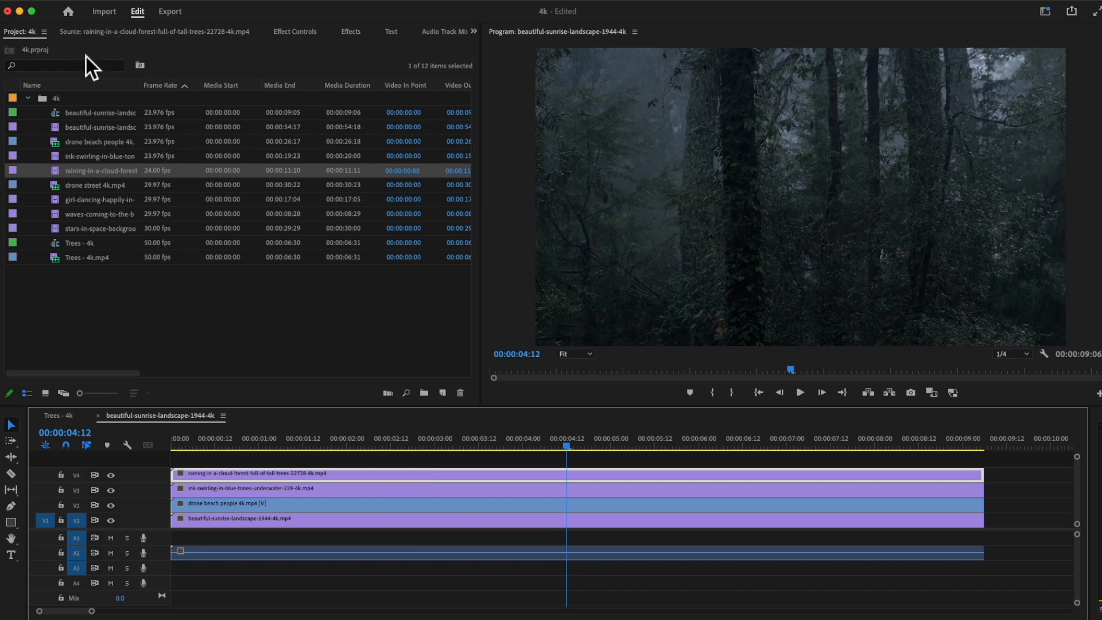
left_click(299, 34)
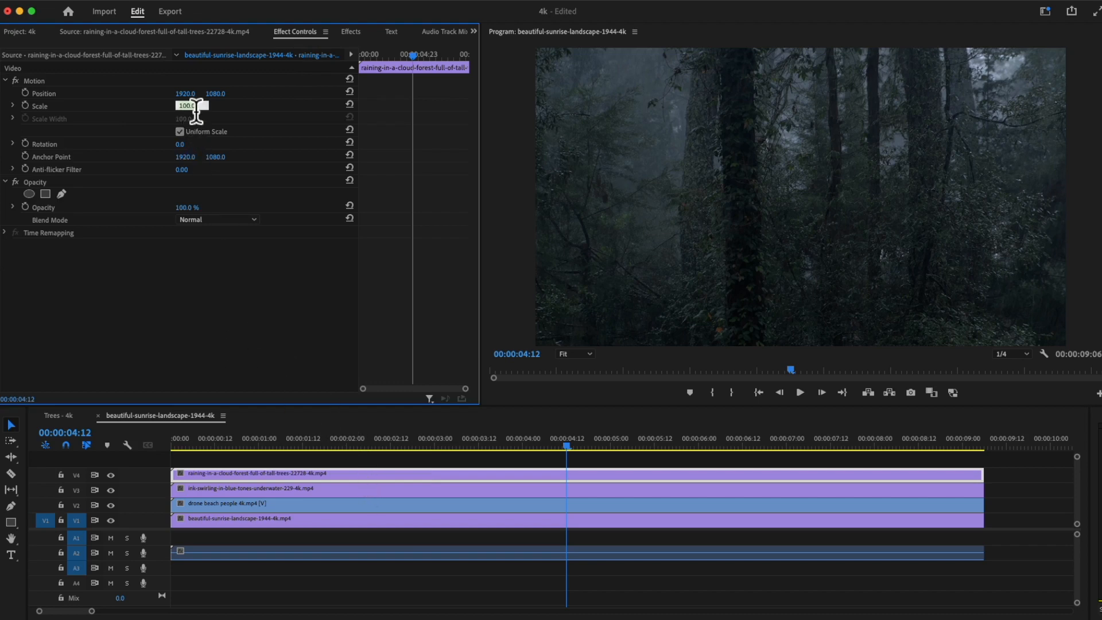
type("50")
key("Return")
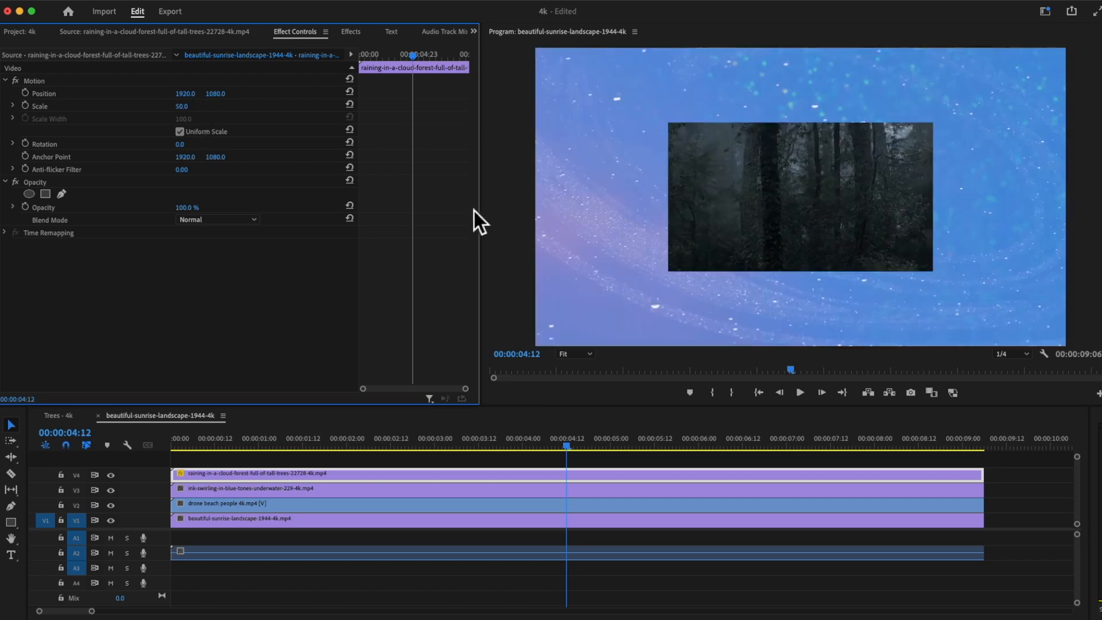
Copy the raining-in-a-cloud-forest clip's attributes and paste Motion, Opacity and Time Remapping onto the clips on V1, V2 and V3.
left_click(489, 476)
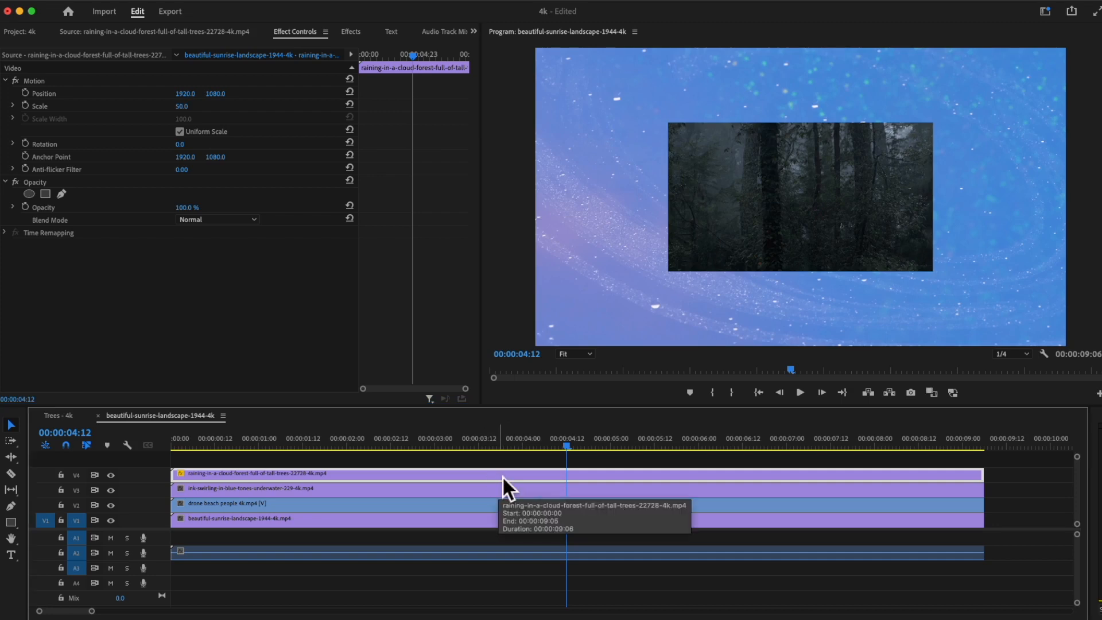
left_click(504, 492)
left_click(508, 522, "shift")
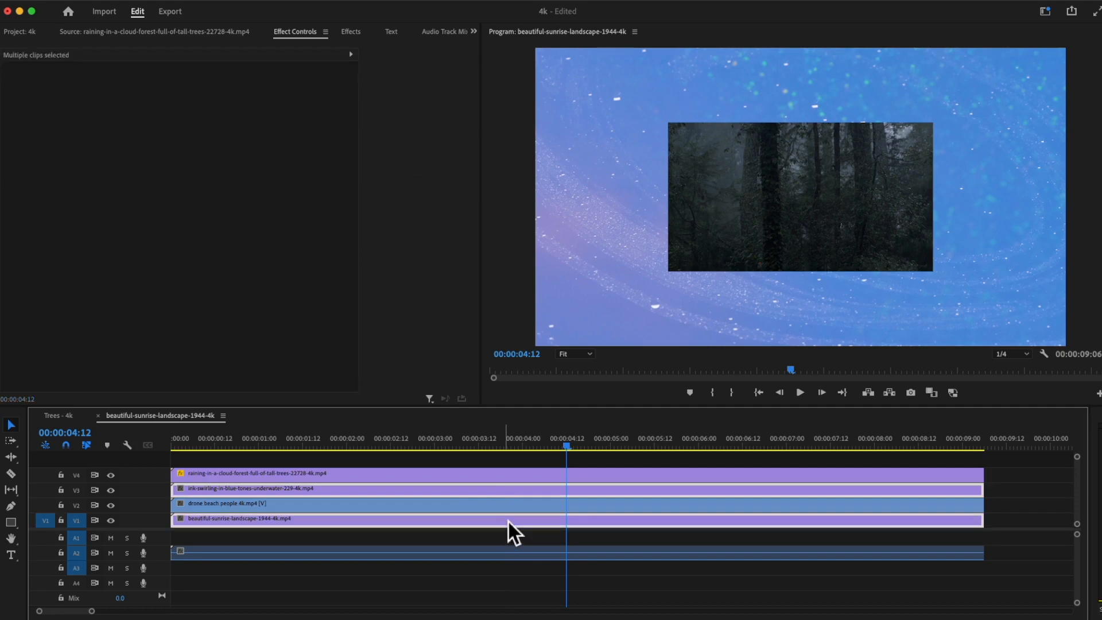
left_click(508, 510, "shift")
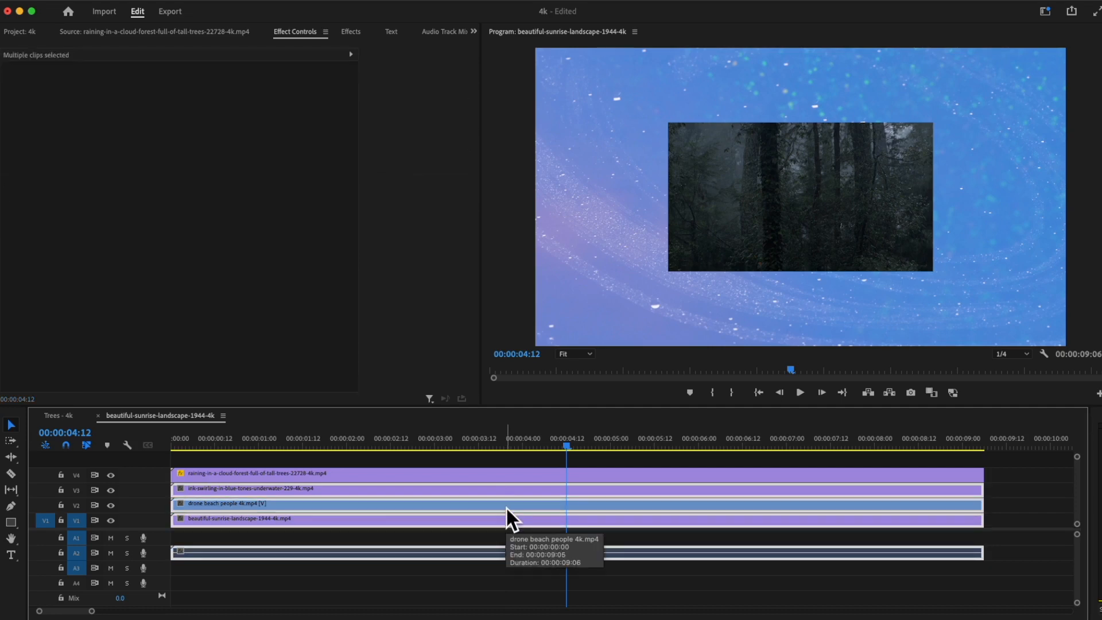
left_click(133, 11)
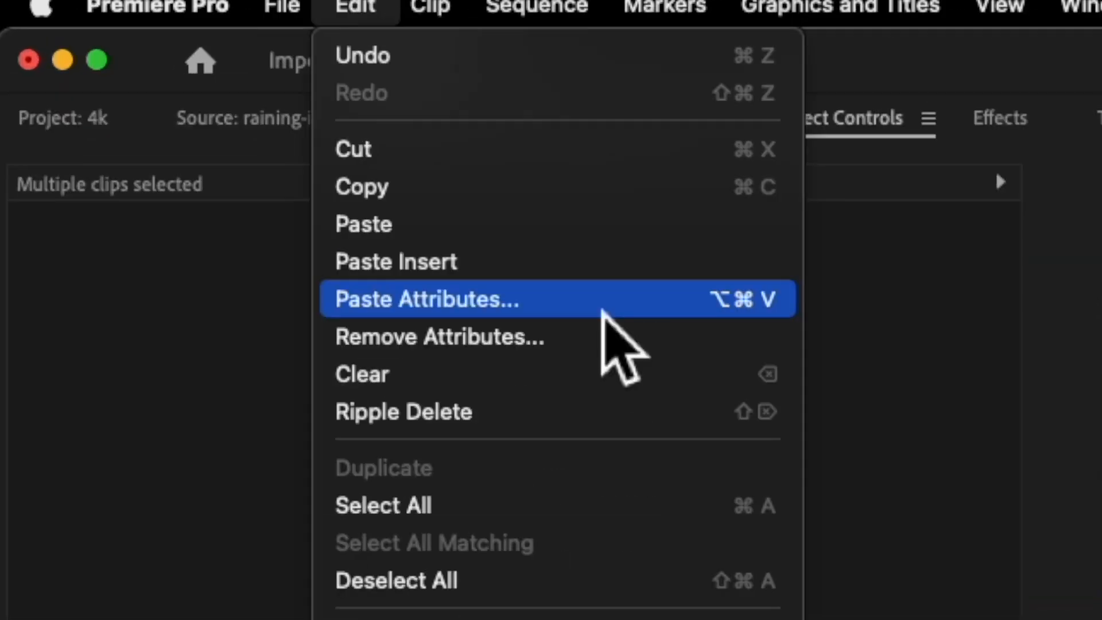
left_click(602, 311)
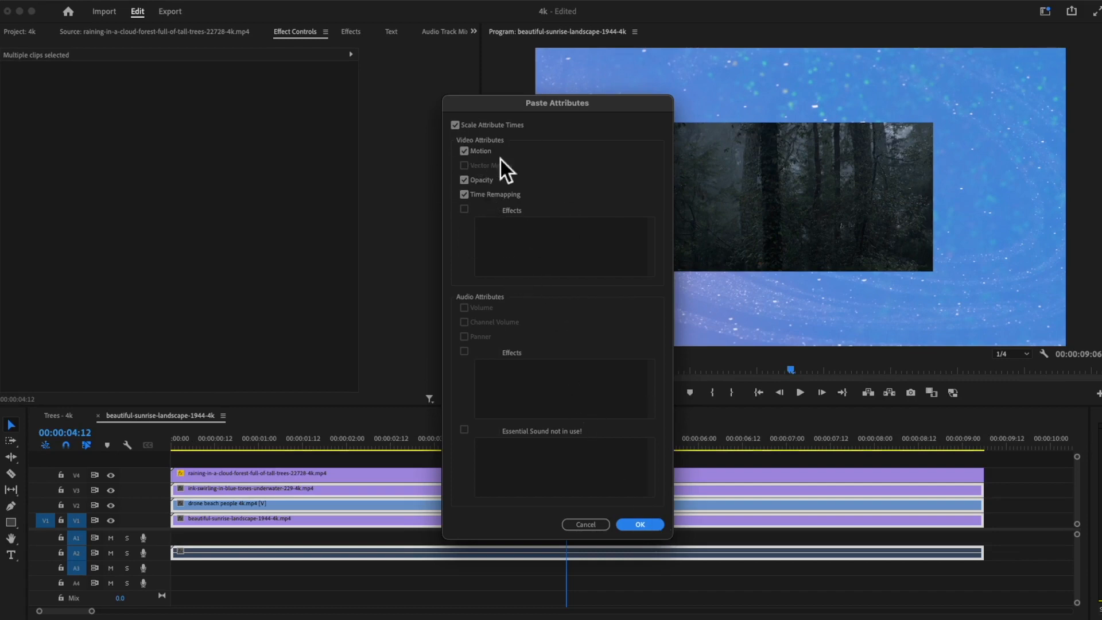
left_click(642, 525)
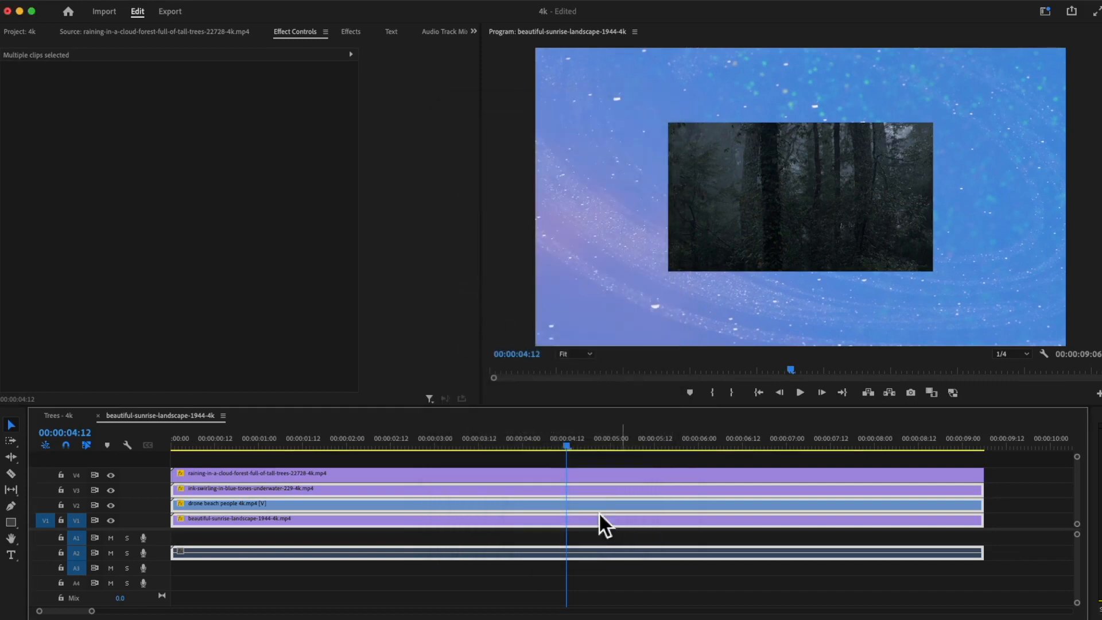
Go to 00:00:04:05, check the stacked clips, and move the raining-in-a-cloud-forest clip into the frame's upper-left quadrant at position 960, 540.
left_click(541, 445)
left_click(539, 473)
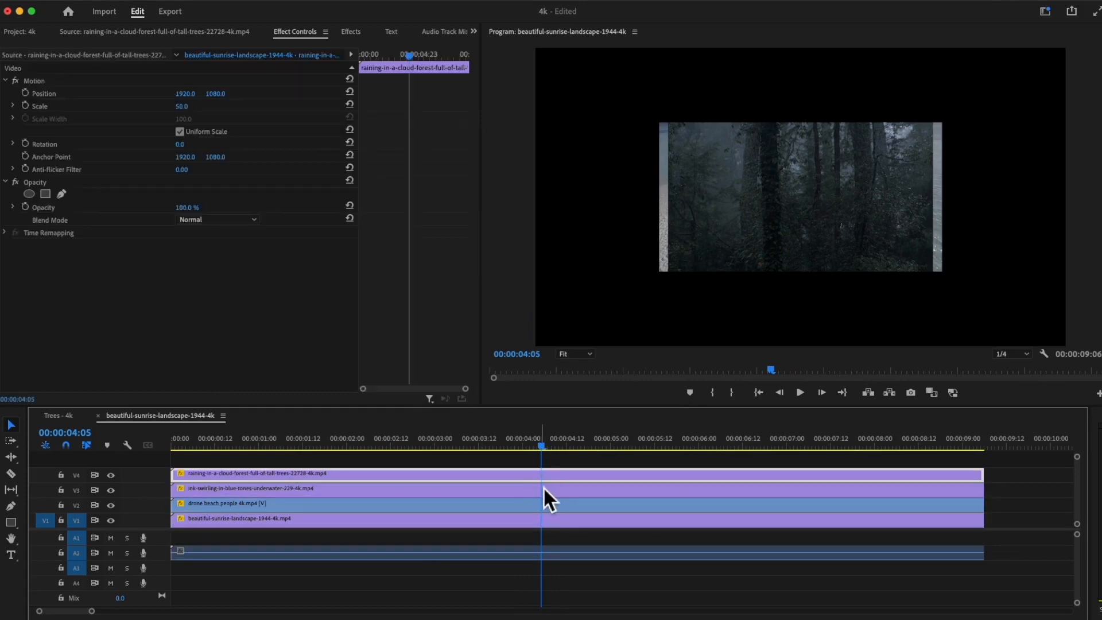
left_click(544, 488)
left_click(549, 504)
left_click(552, 515)
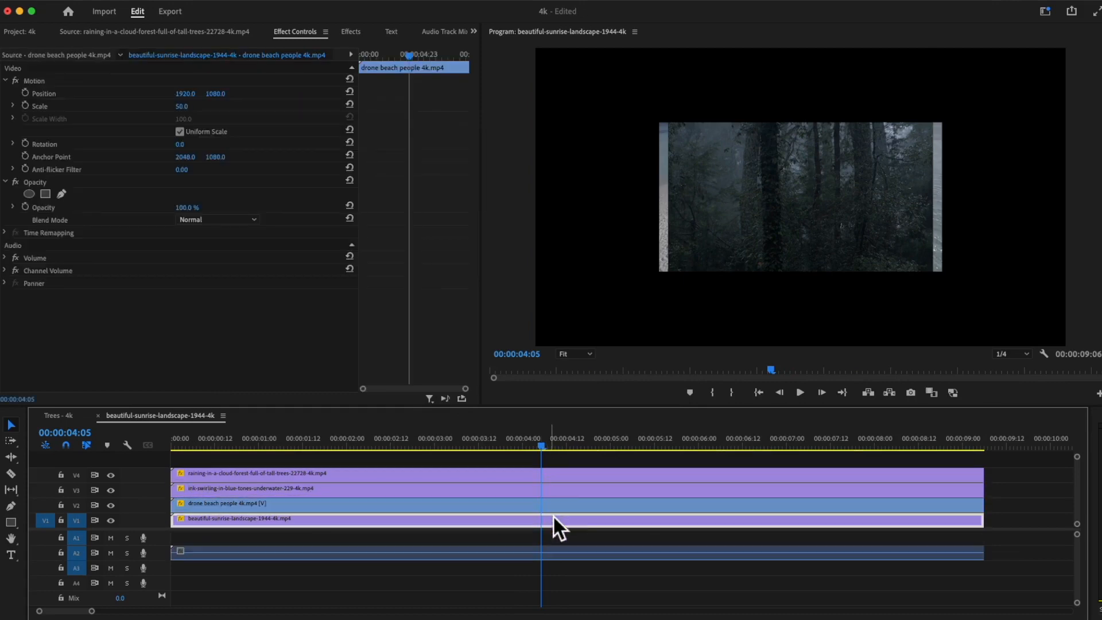
left_click(555, 475)
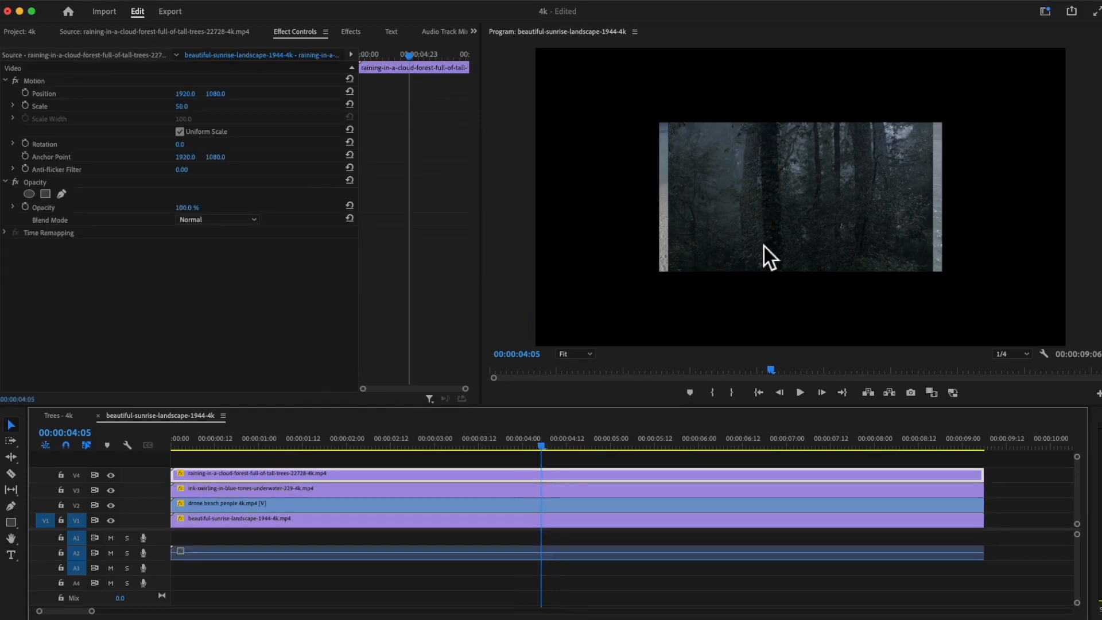
left_click(49, 96)
left_click_drag(721, 247, 609, 162)
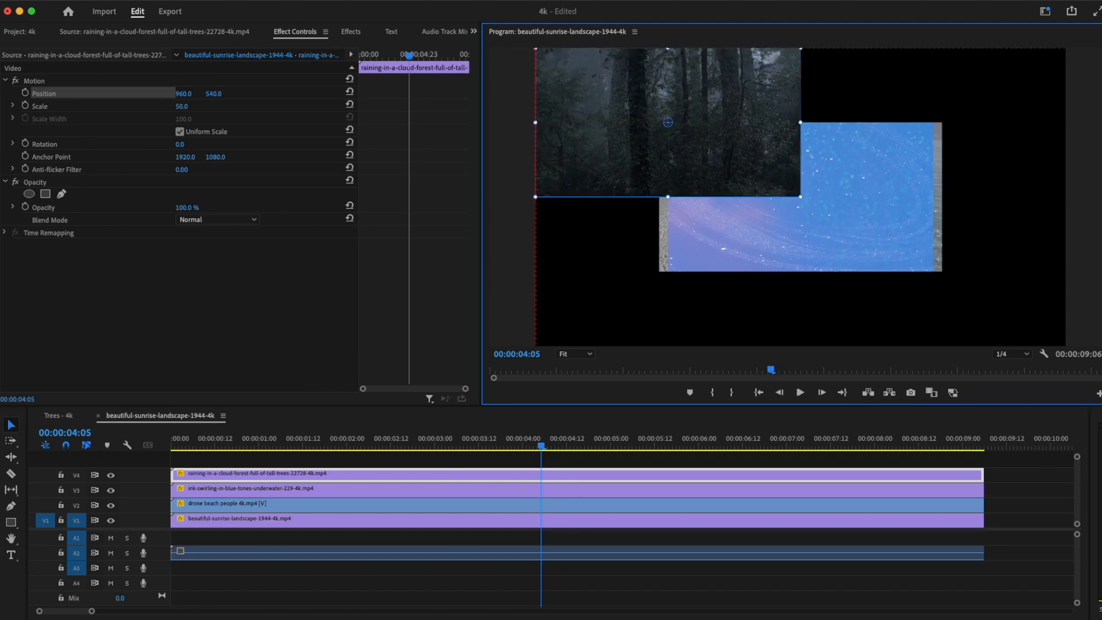
Move the ink-swirling clip to the frame's upper-right quadrant (2880, 540) and the drone beach clip to the lower-left (1024, 1620).
left_click(559, 488)
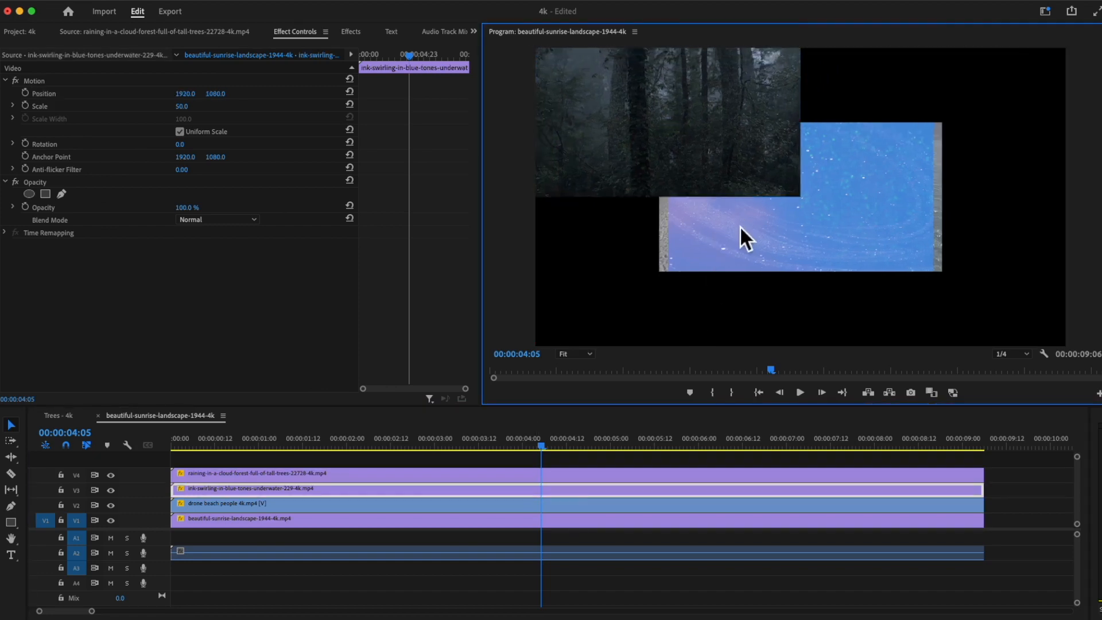
mouse_move(739, 226)
left_mouse_down()
mouse_move(820, 187)
mouse_move(896, 123)
mouse_move(867, 153)
left_mouse_up()
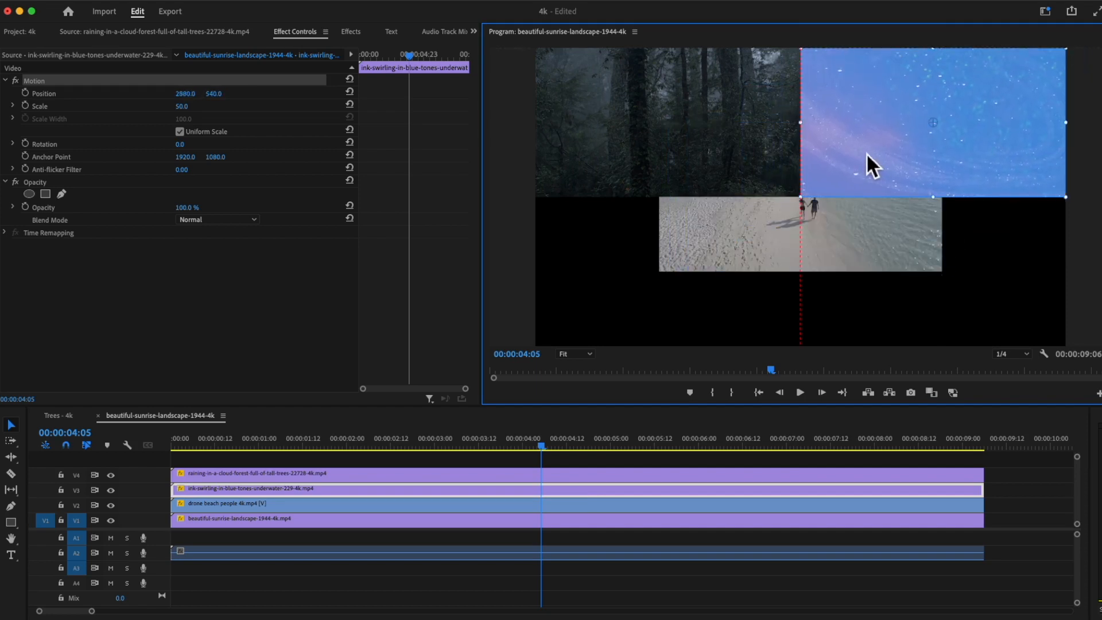
left_click(735, 249)
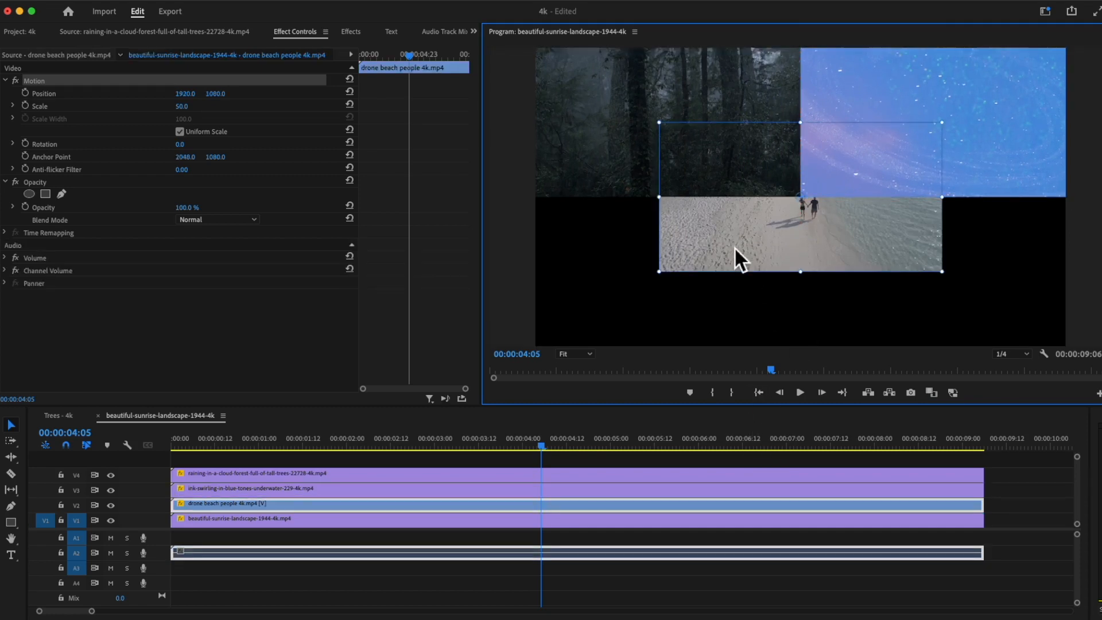
left_click_drag(729, 255, 610, 322)
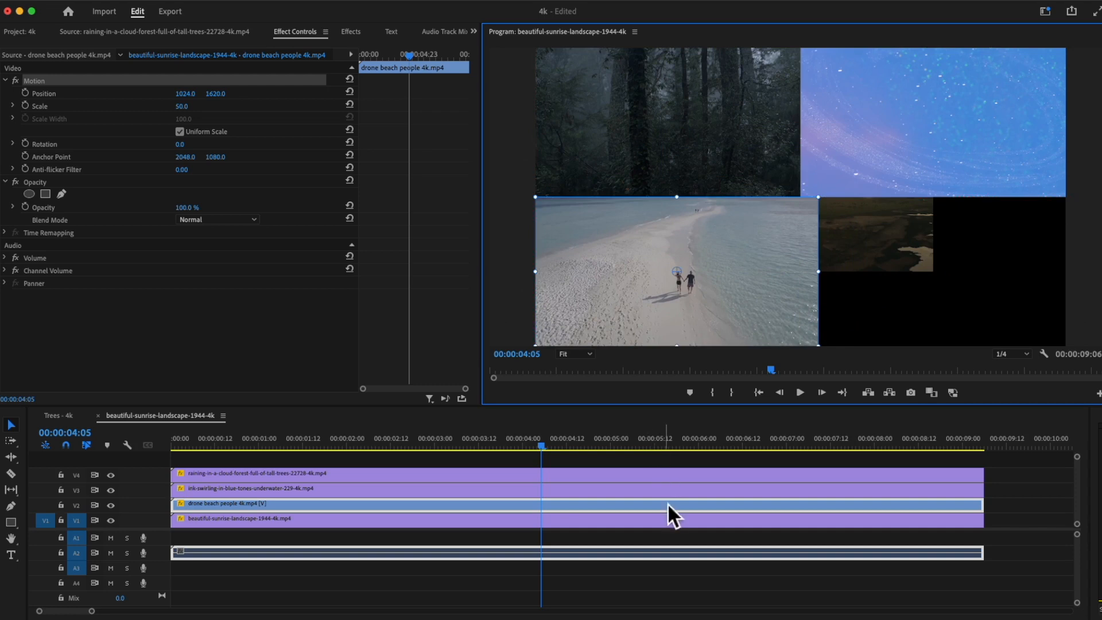
Select the beautiful-sunrise-landscape clip on V1 and move it into the frame's lower-right quadrant.
double_click(673, 519)
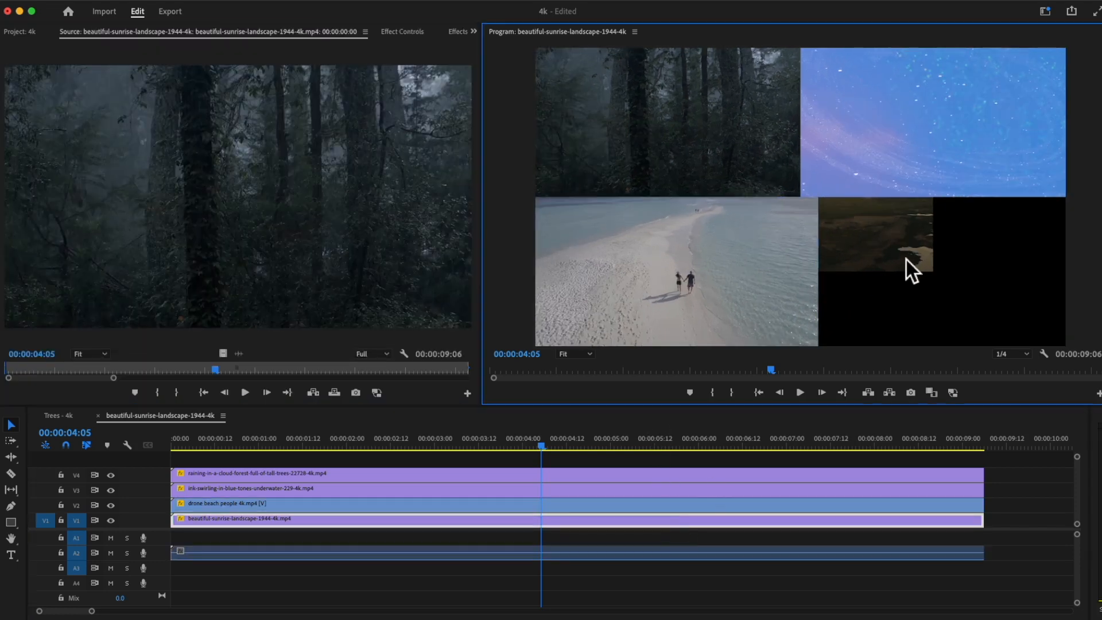
left_click(878, 260)
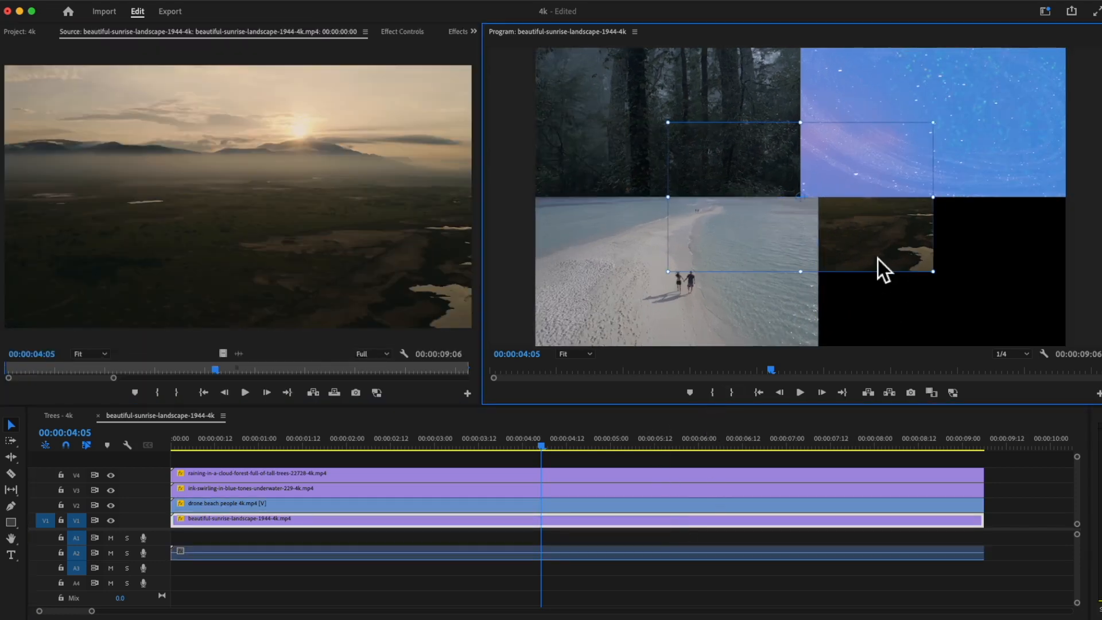
left_click_drag(877, 258, 988, 335)
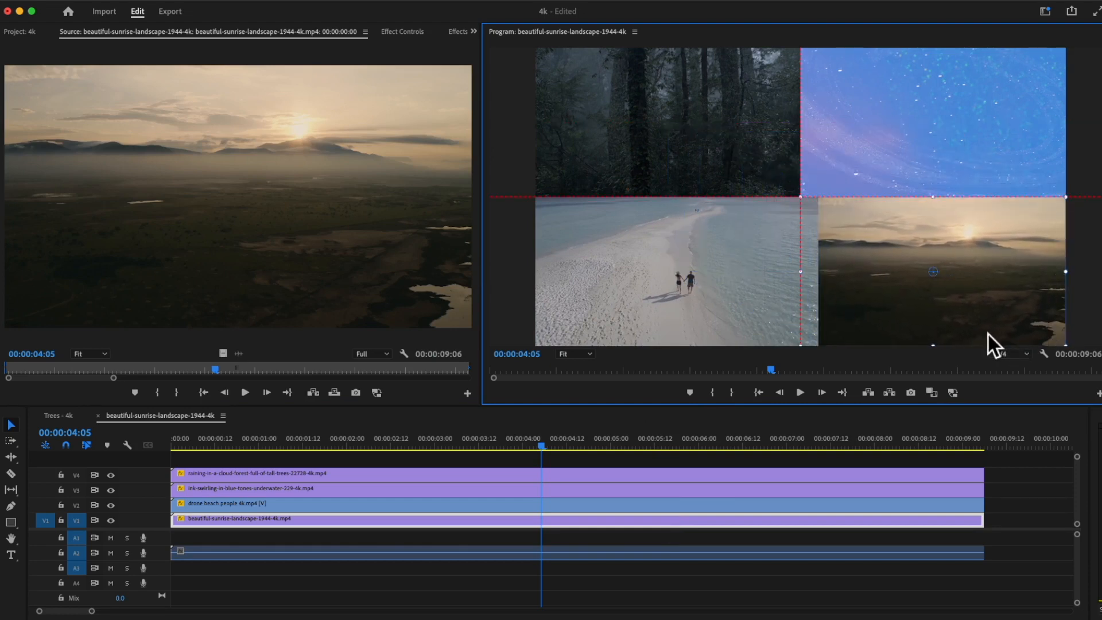
Show the project bin and test the four-clip layout's playback from about 00:00:00:21 and again from about 00:00:01:07.
left_click(249, 447)
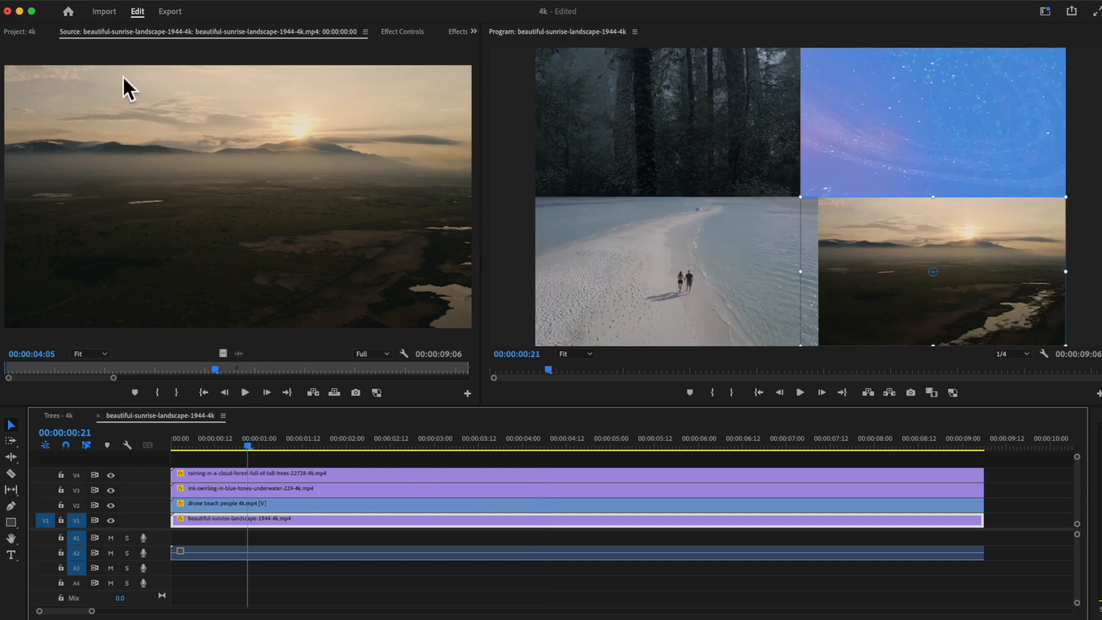
left_click(20, 31)
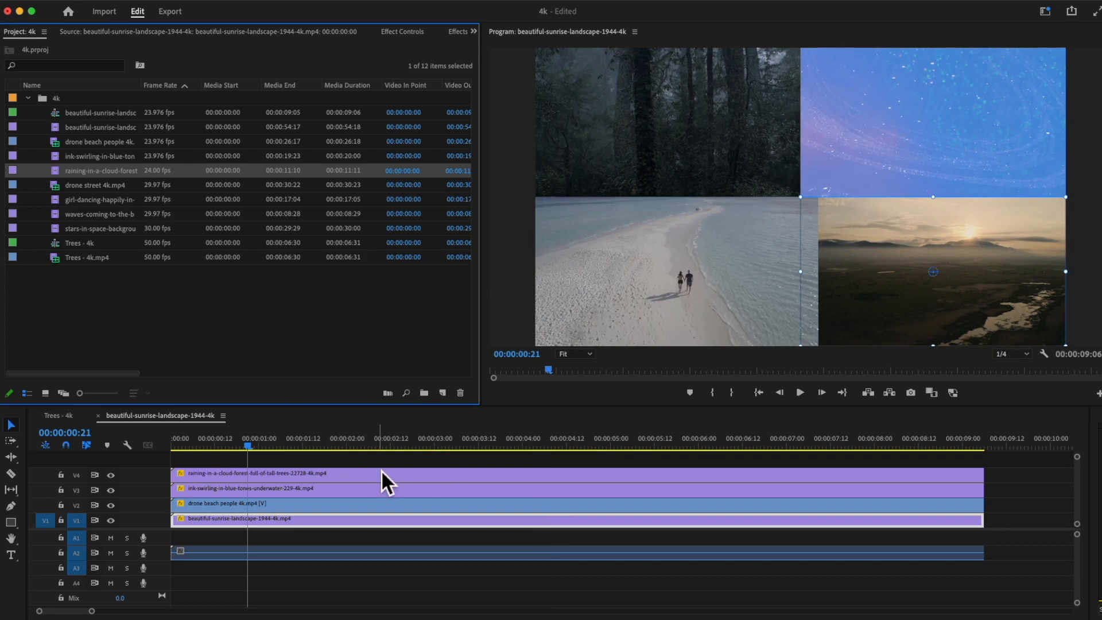
key("space")
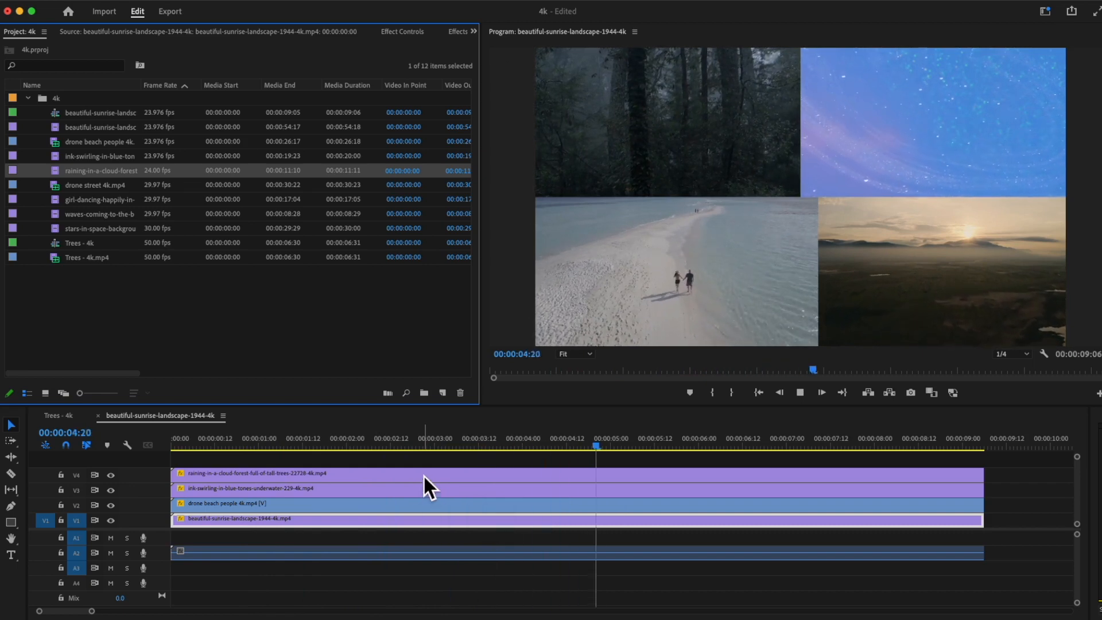
key("space")
left_click(289, 441)
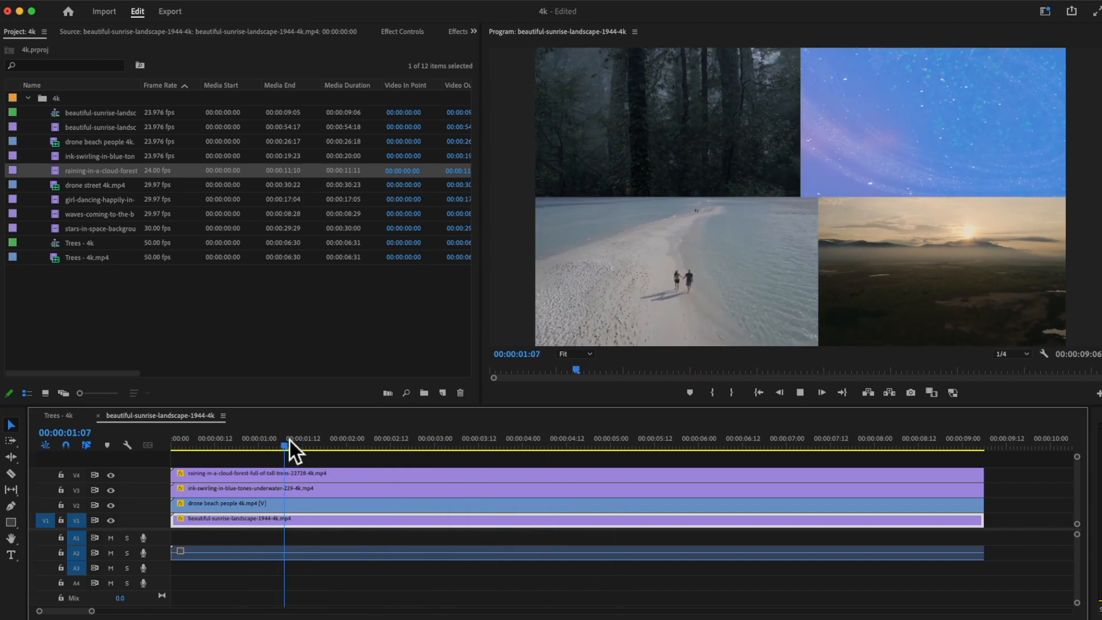
key("space")
key("space")
left_click(287, 436)
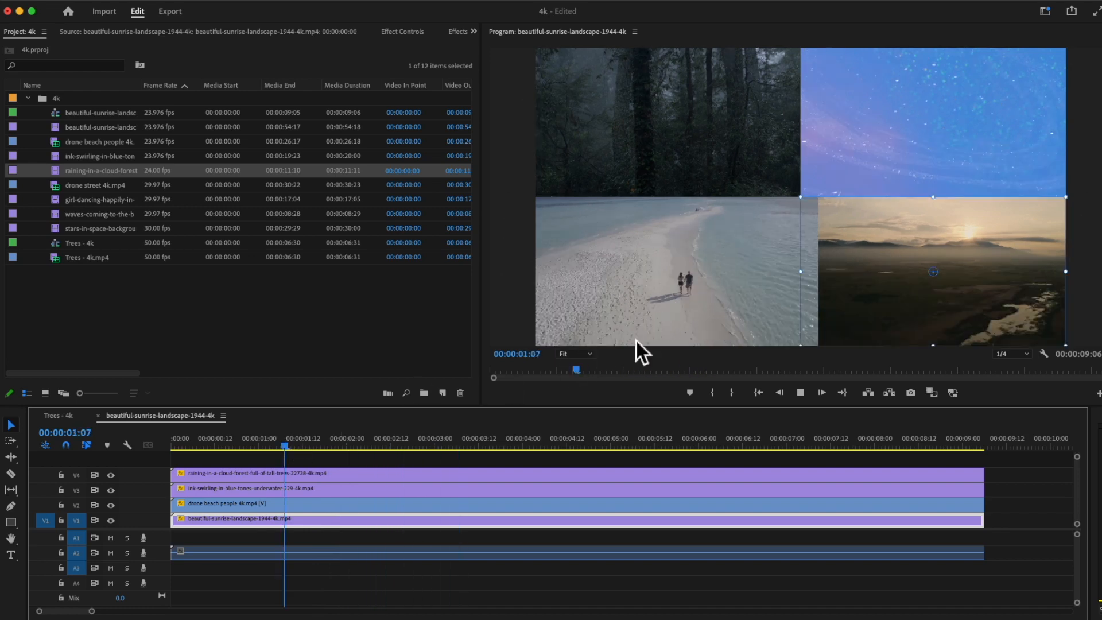
key("space")
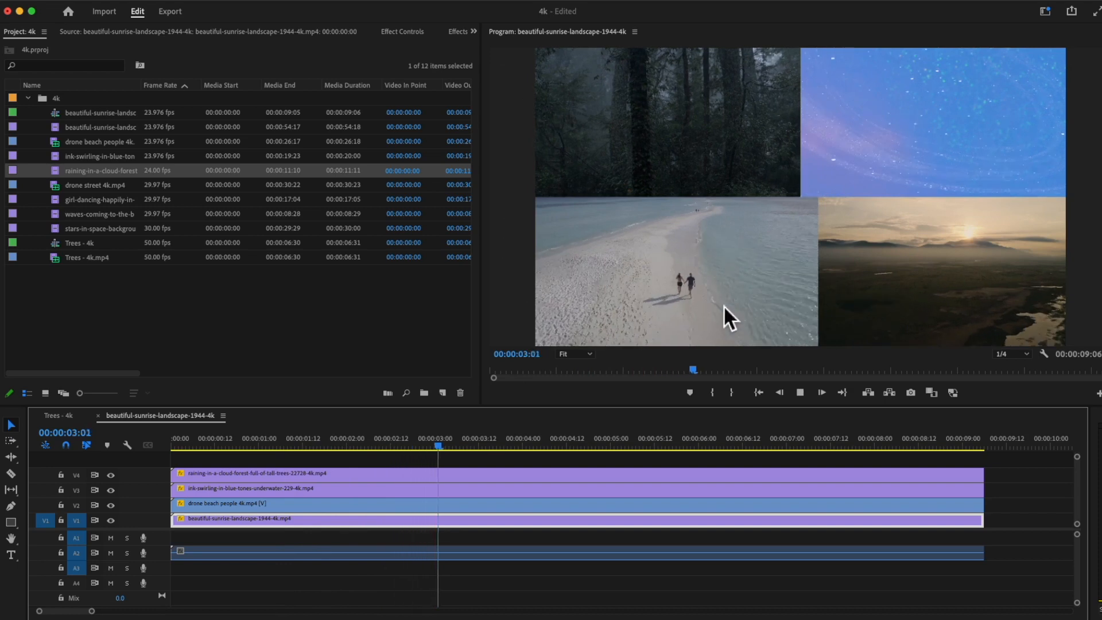
key("space")
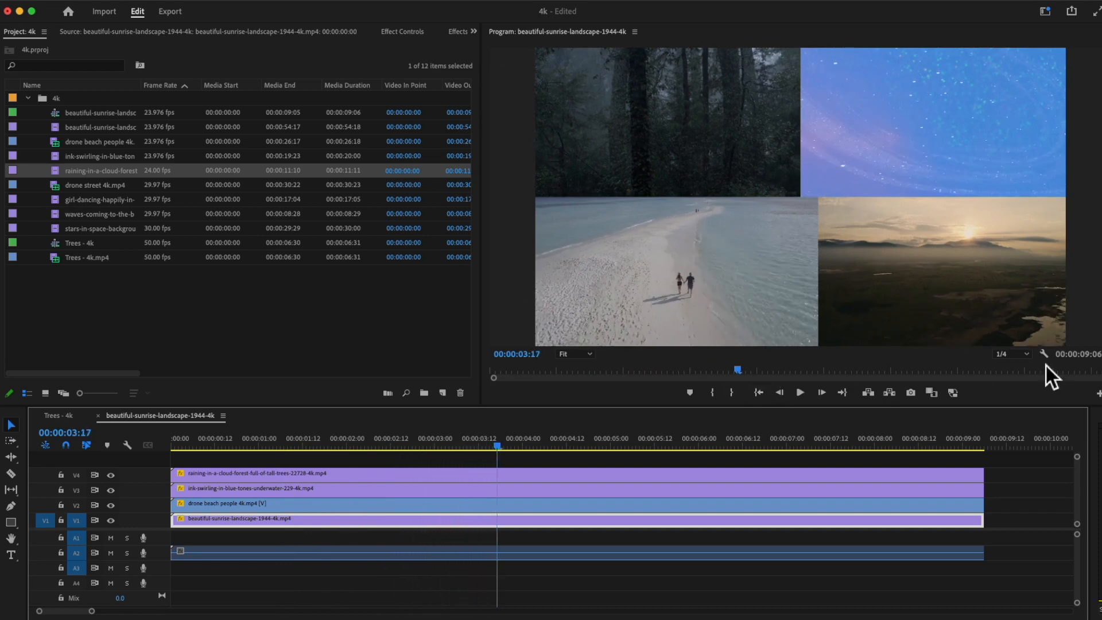
Set the program playback resolution to 1/8 and play the sequence from about 00:00:01:16.
left_click(1025, 354)
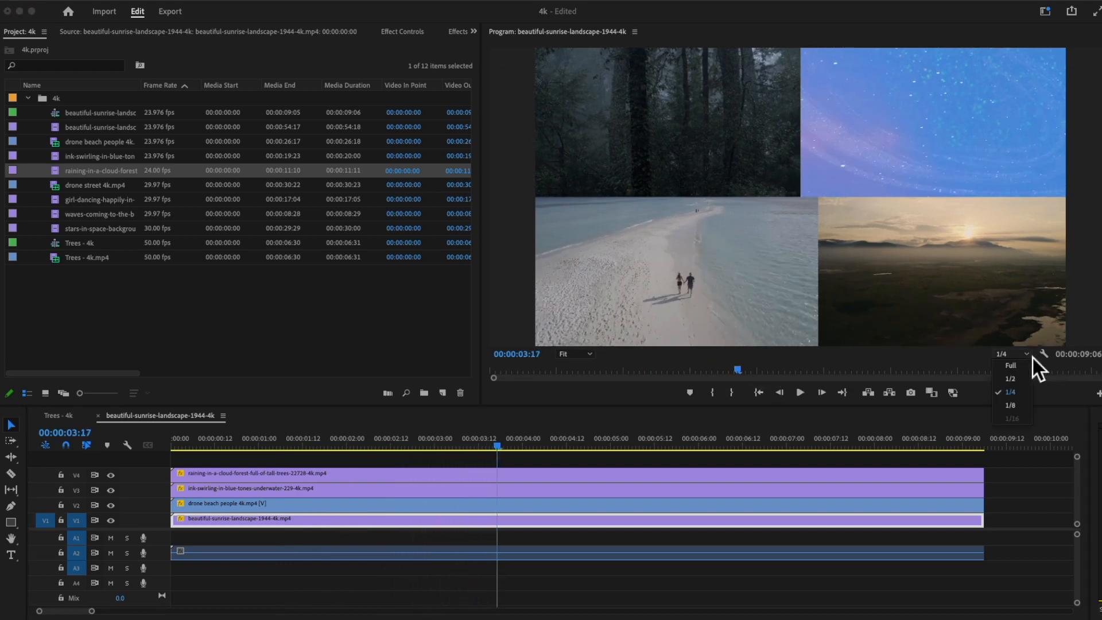
left_click(1018, 407)
left_click_drag(327, 448, 319, 447)
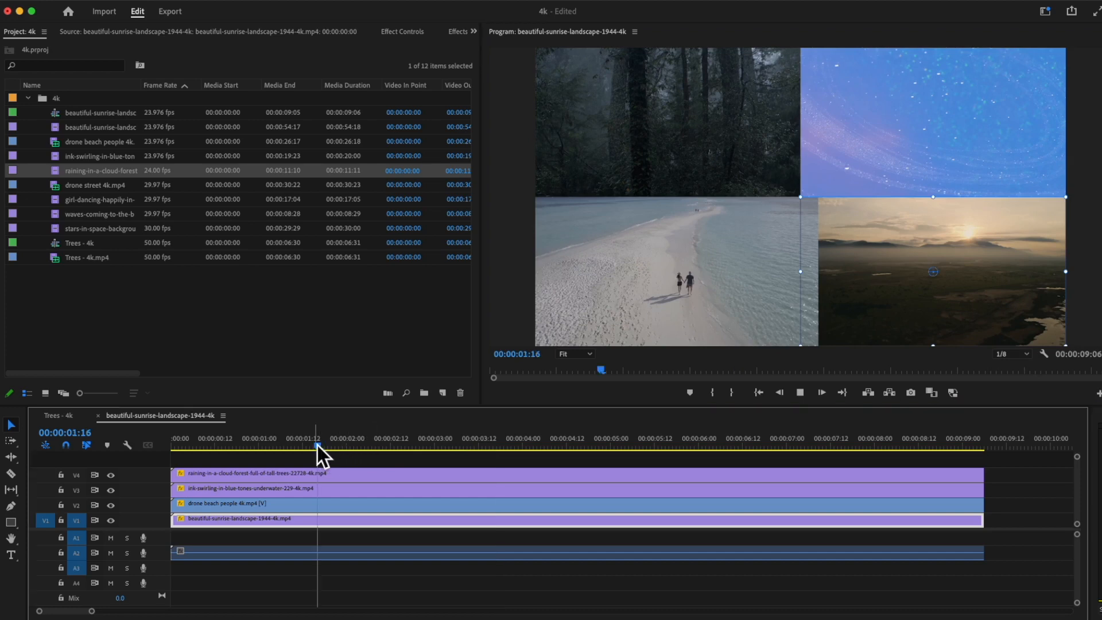
key("space")
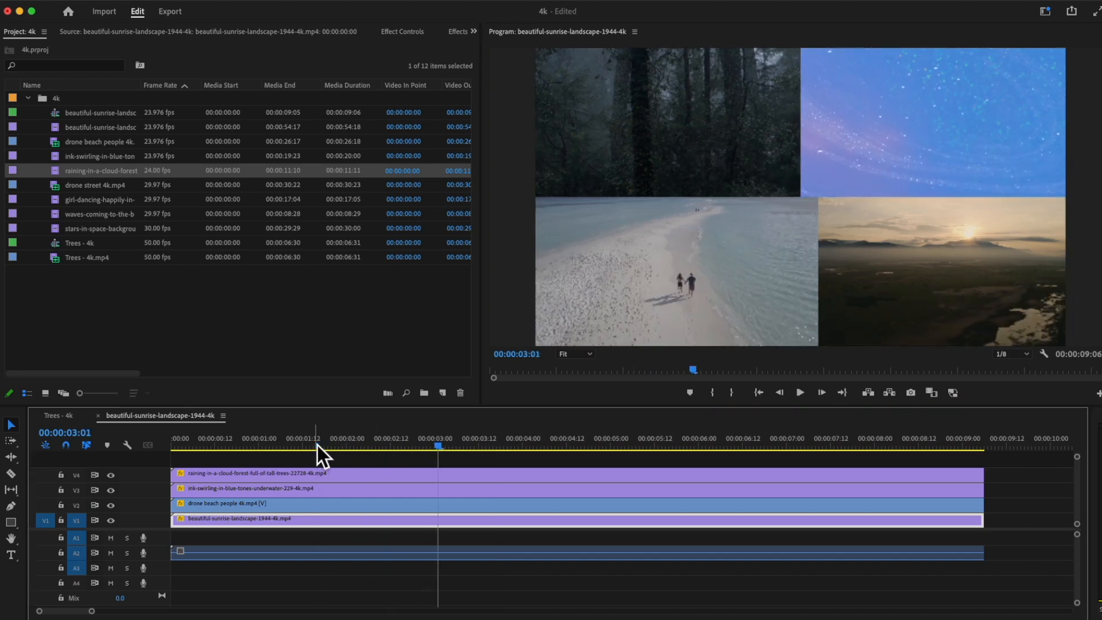
Set the program playback resolution to 1/4 and move the playhead to about 00:00:02:02.
left_click(1026, 354)
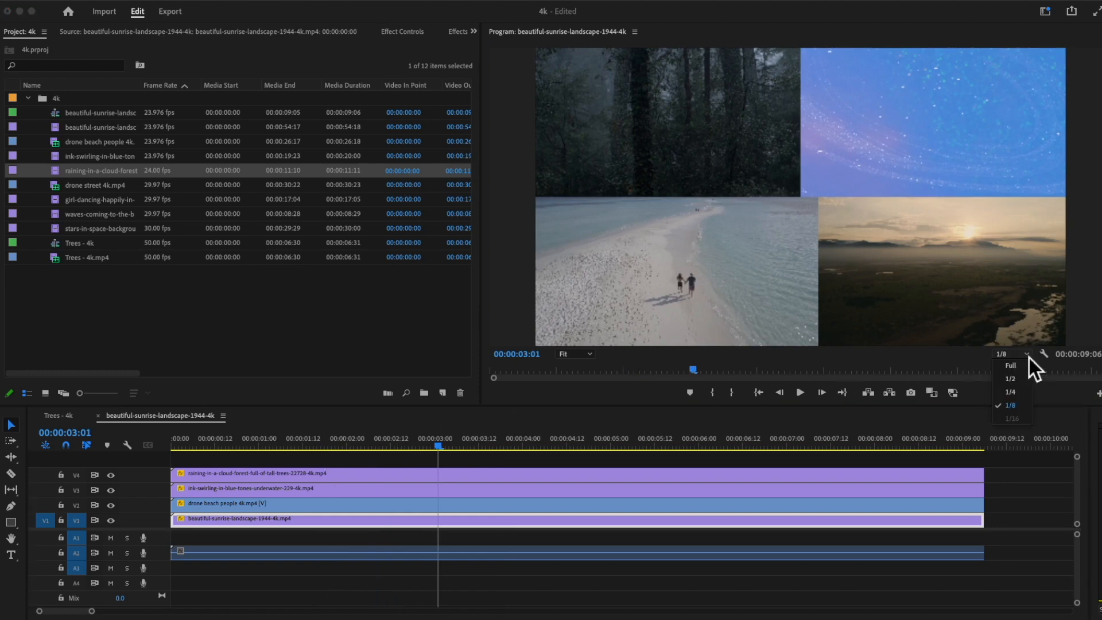
left_click(1020, 394)
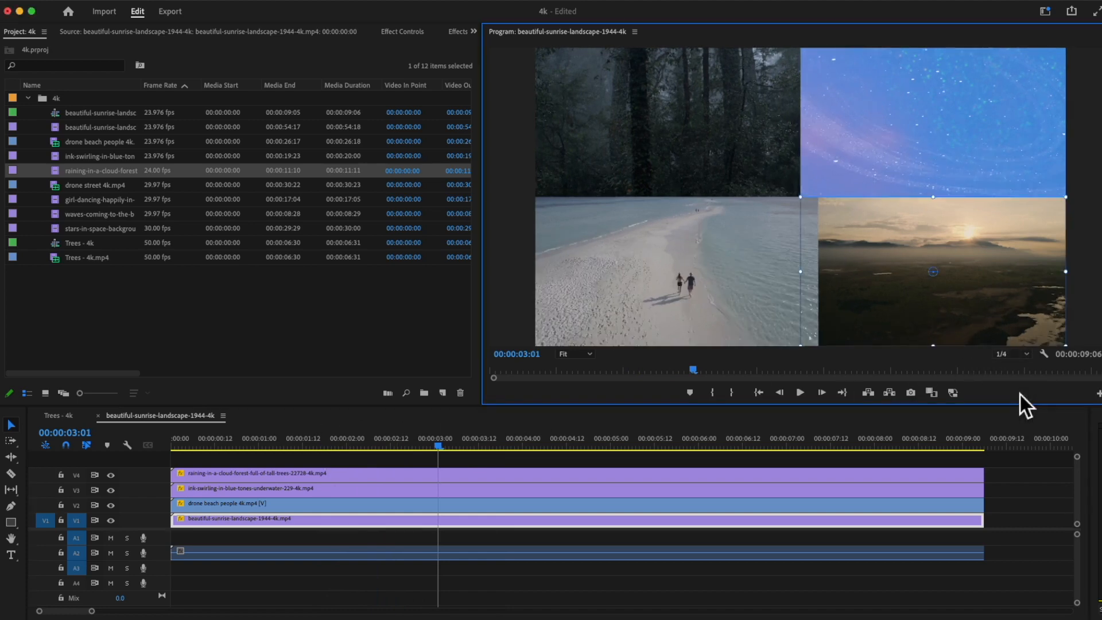
left_click(358, 445)
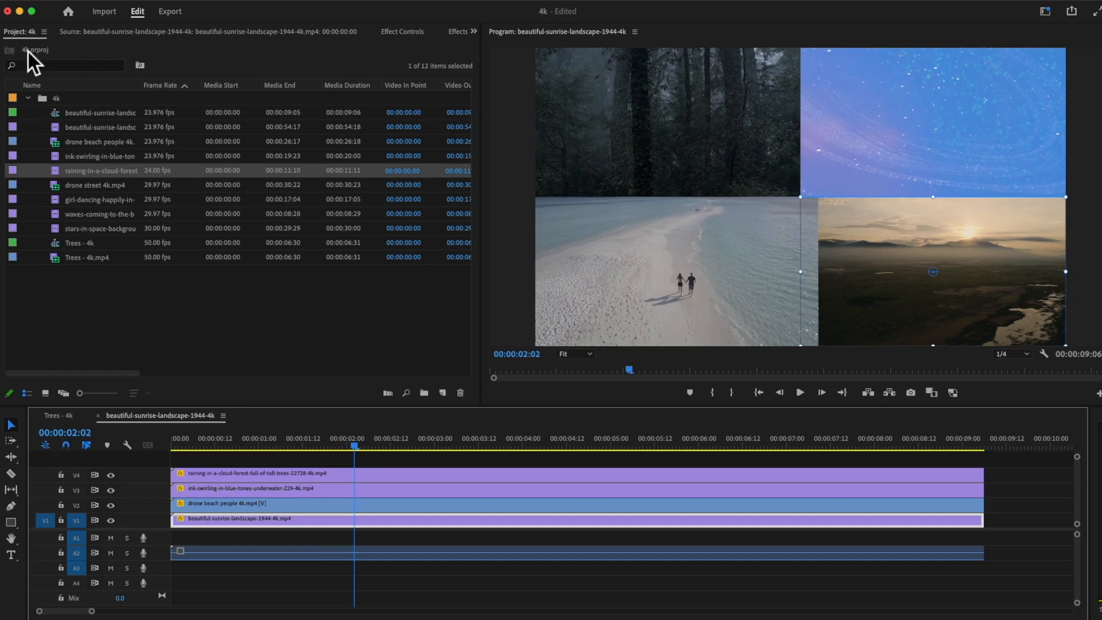
Create QuickTime proxies with the ProRes Low Resolution Proxy preset for the sunrise, drone beach, ink-swirling and raining-forest clips, stored beside the originals.
left_click(86, 132)
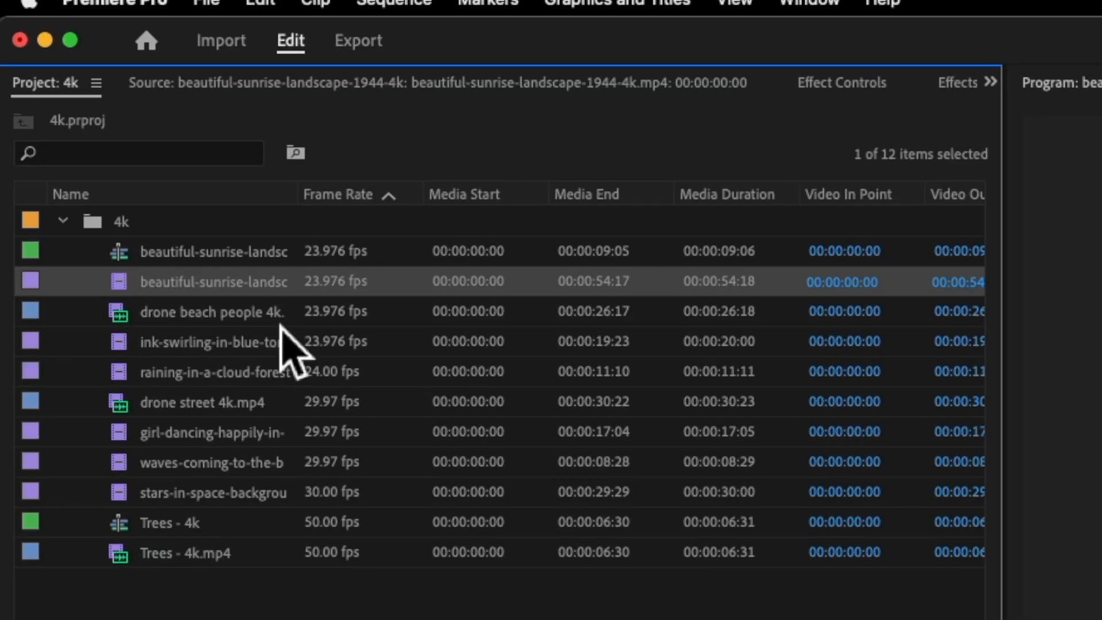
left_click(131, 143)
left_click(267, 346)
left_click(262, 370)
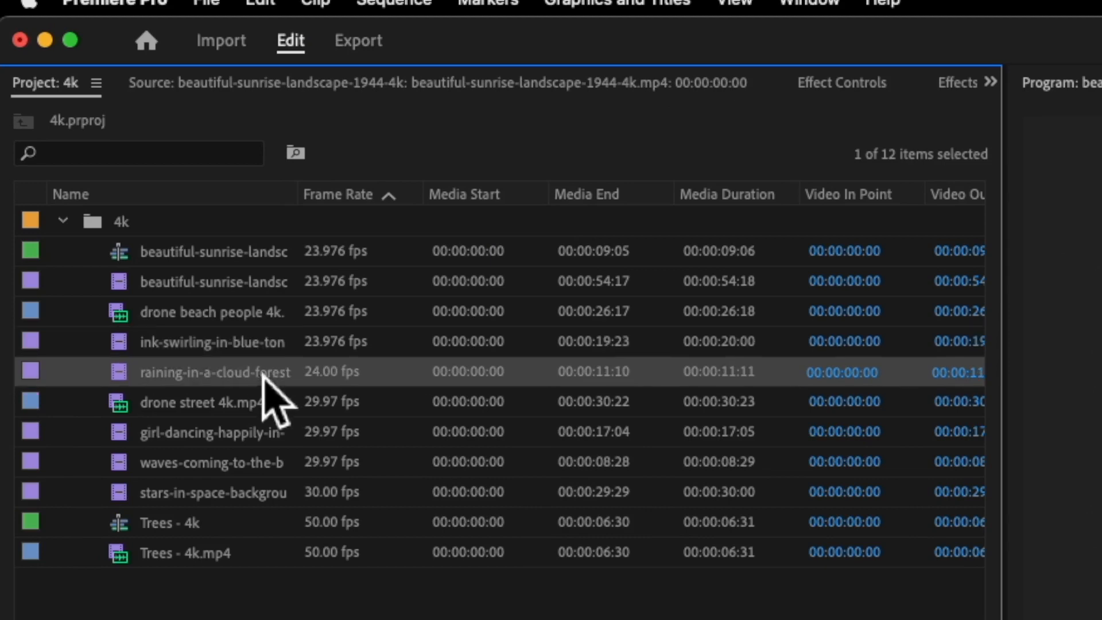
left_click(221, 287)
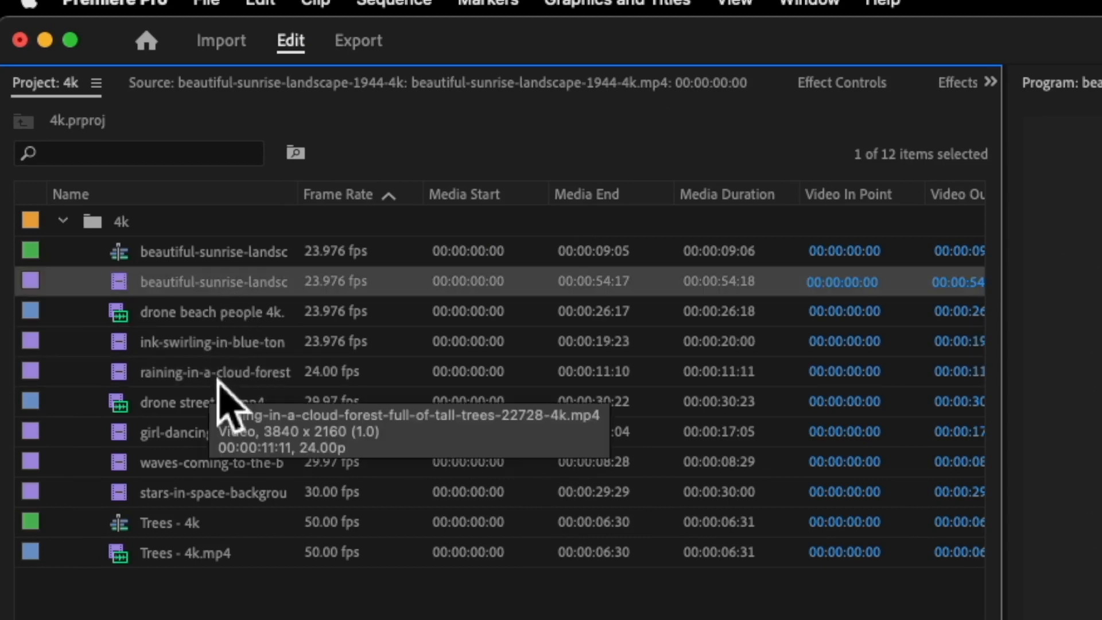
left_click(217, 380, "shift")
right_click(216, 350)
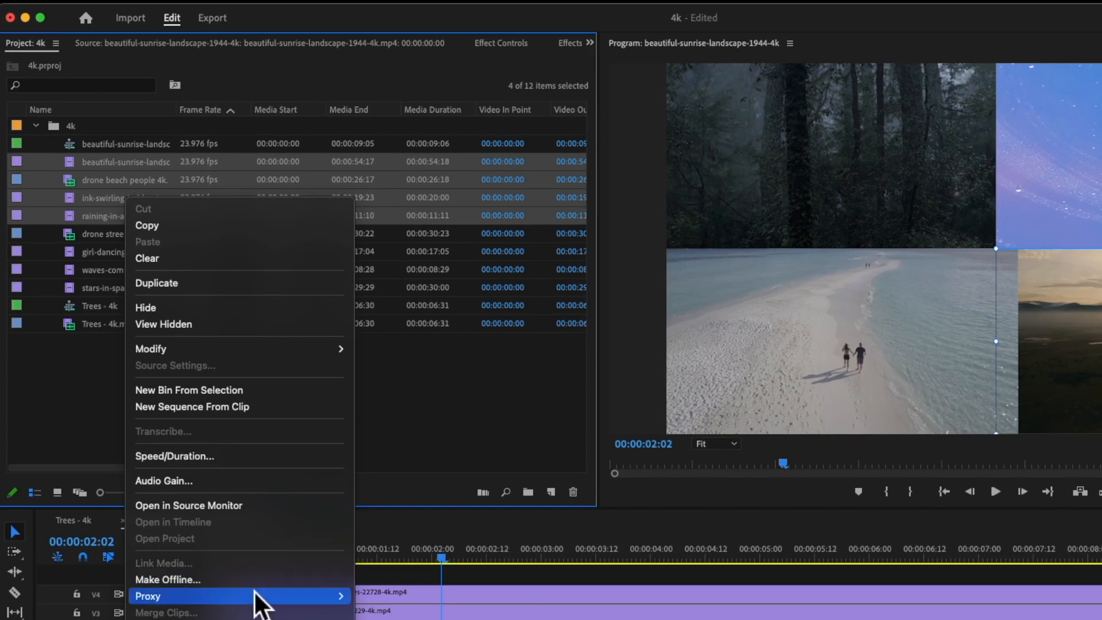
mouse_move(257, 595)
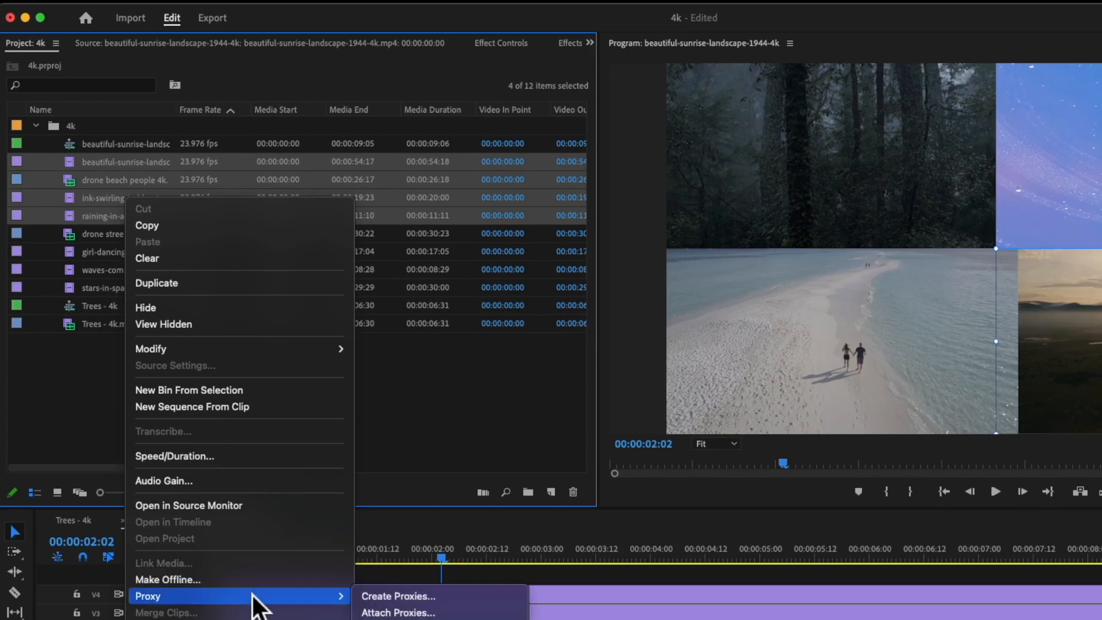
left_click(408, 597)
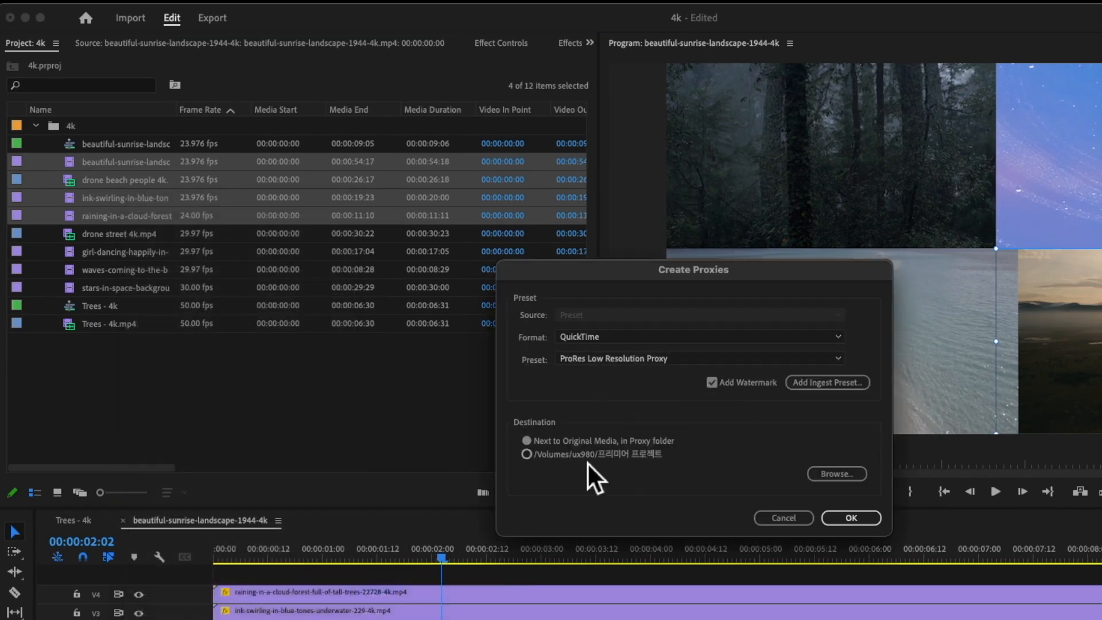
left_click(855, 520)
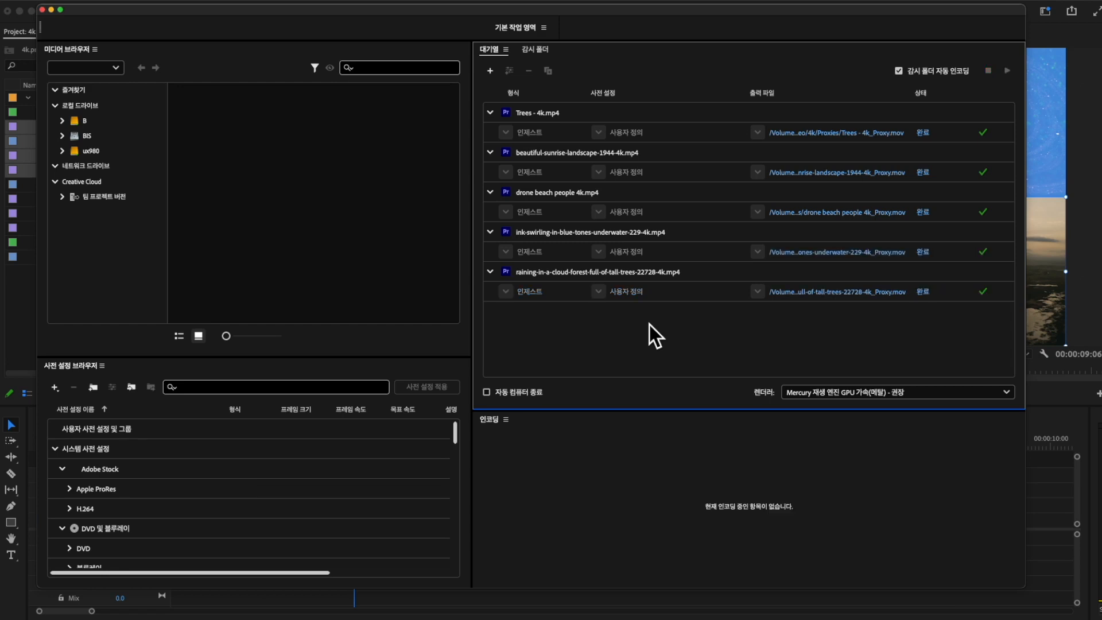
Switch back to Premiere Pro, enable proxies and test the sequence's playback from about 00:00:01:12.
left_click(1052, 411)
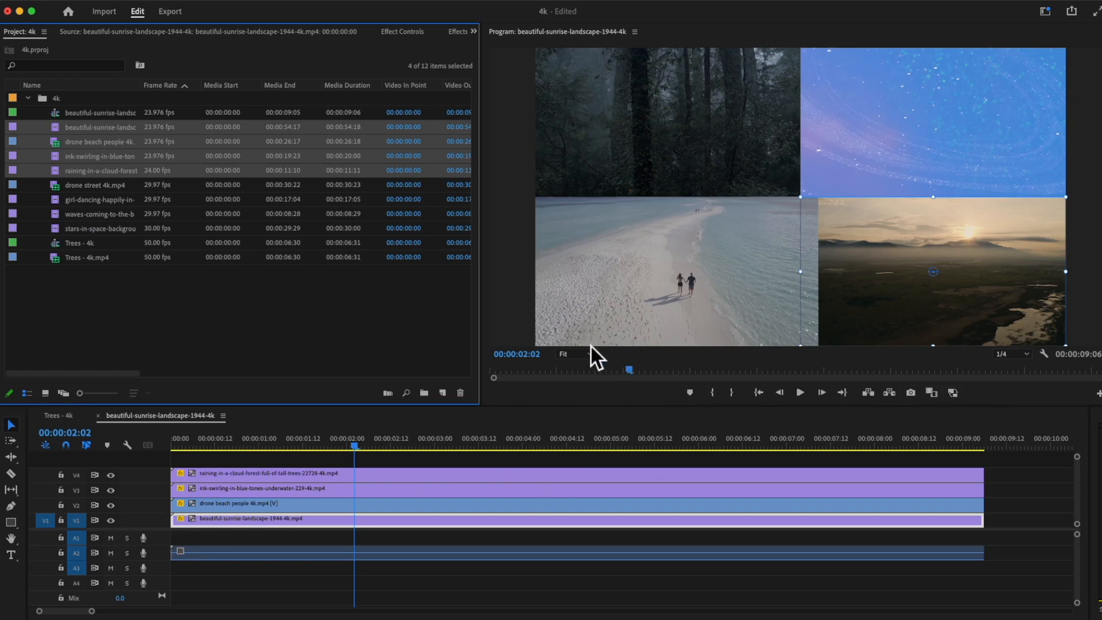
left_click(955, 395)
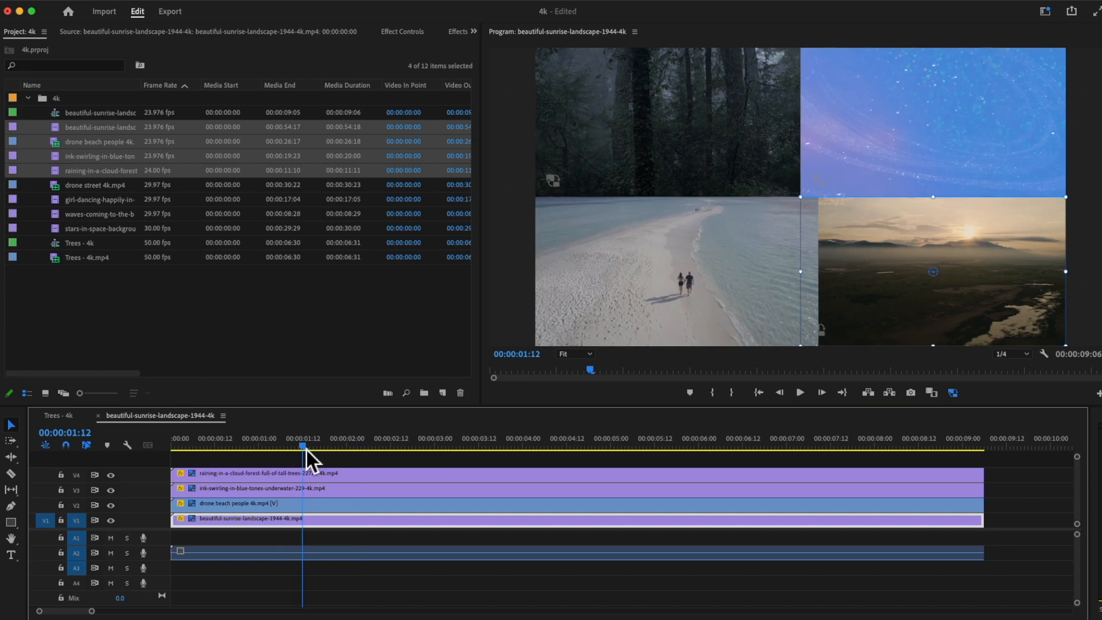
key("space")
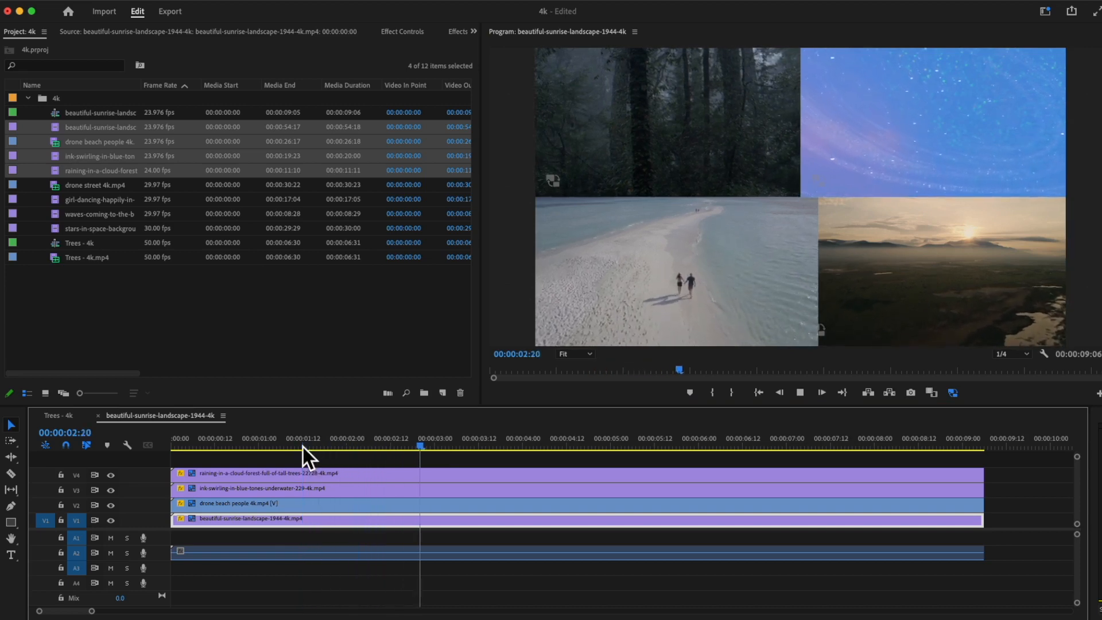
key("space")
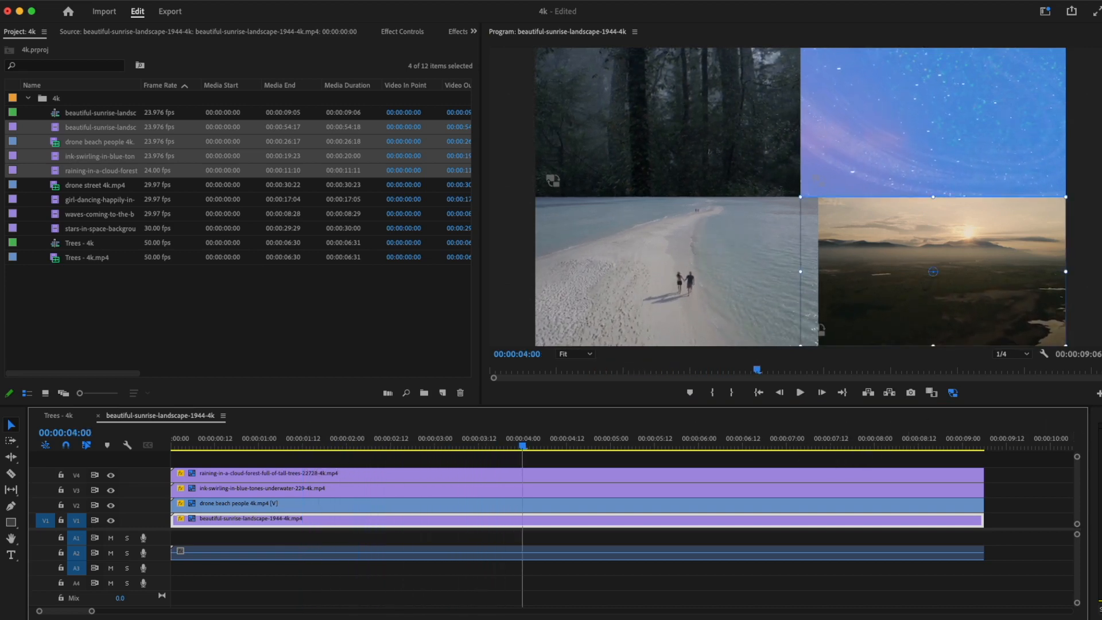
Disable proxies and play the sequence from about 00:00:03:00 for comparison.
left_click(958, 398)
left_click(436, 441)
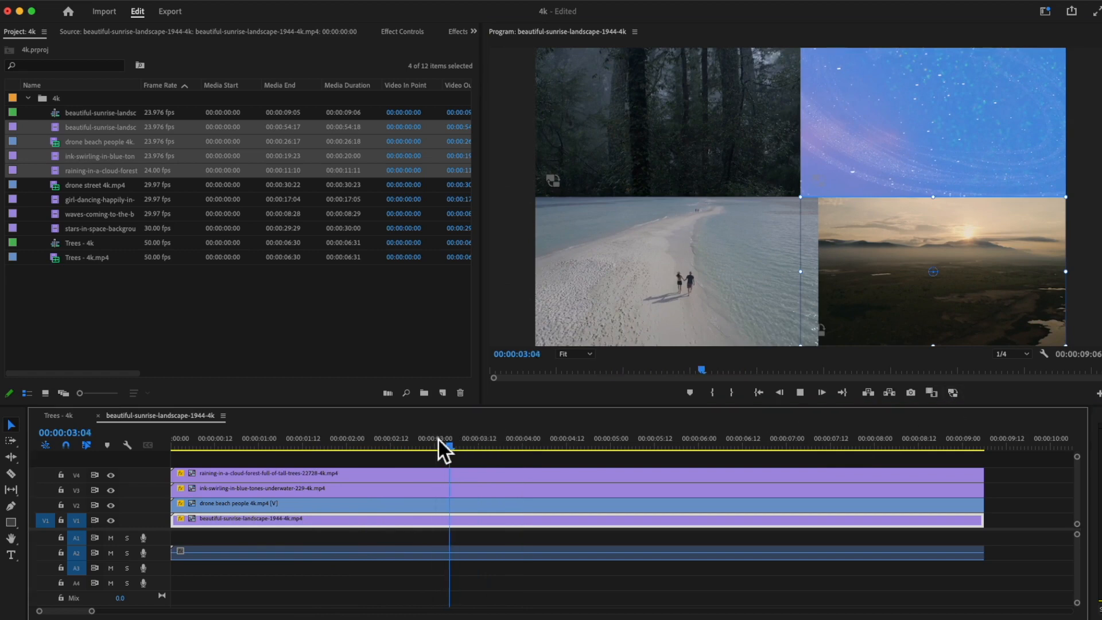
key("space")
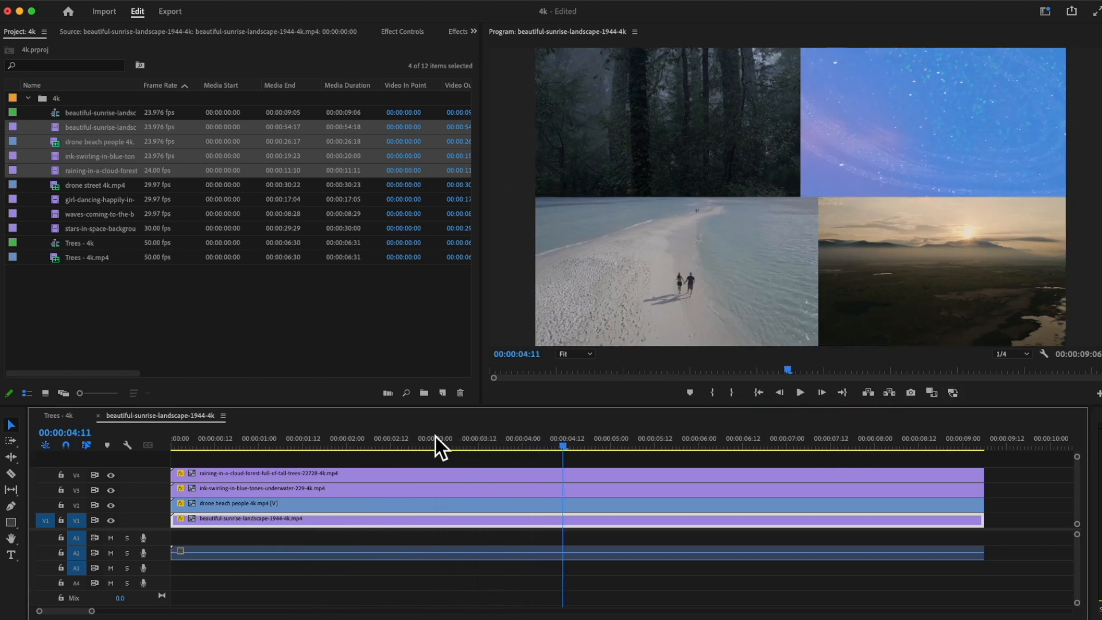
Re-enable proxies, play the sequence from about 00:00:02:17, and return the playhead to that point.
left_click(957, 398)
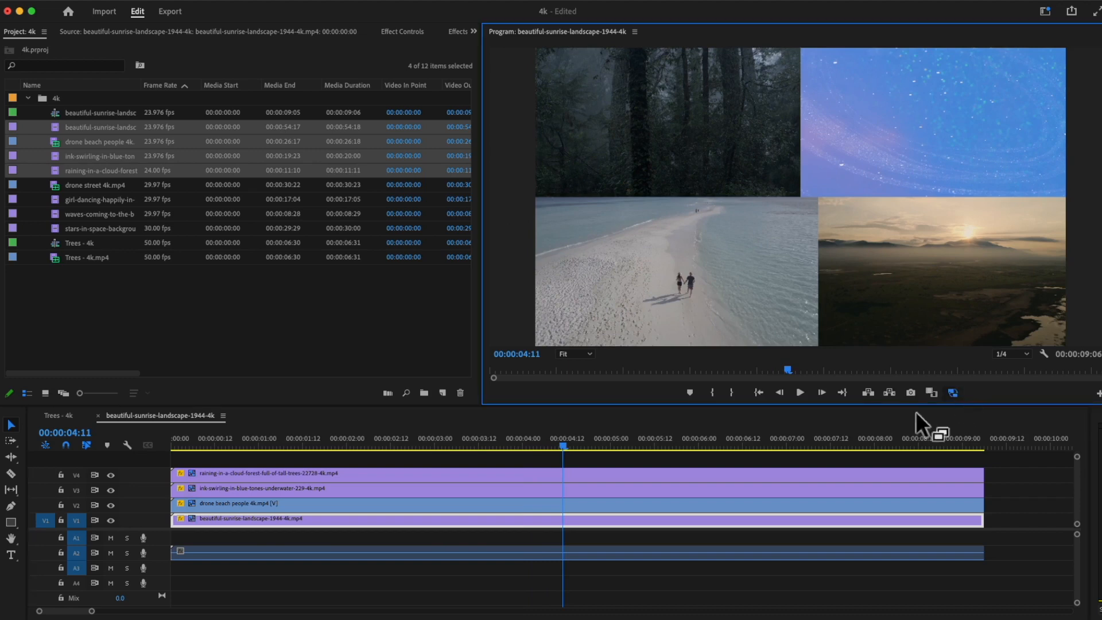
left_click(412, 447)
key("space")
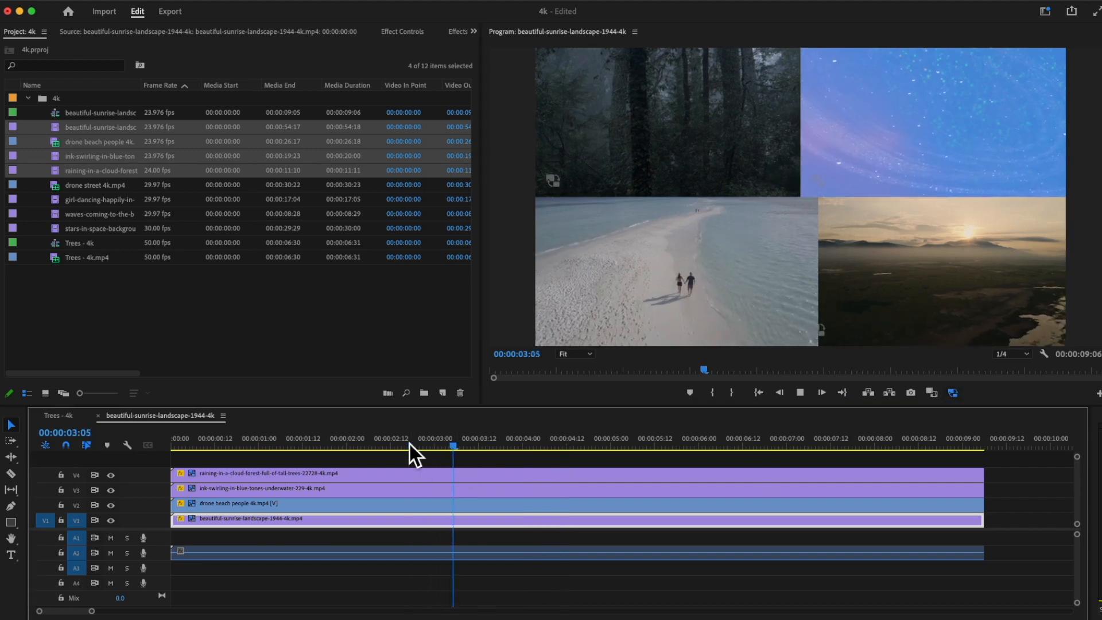
key("space")
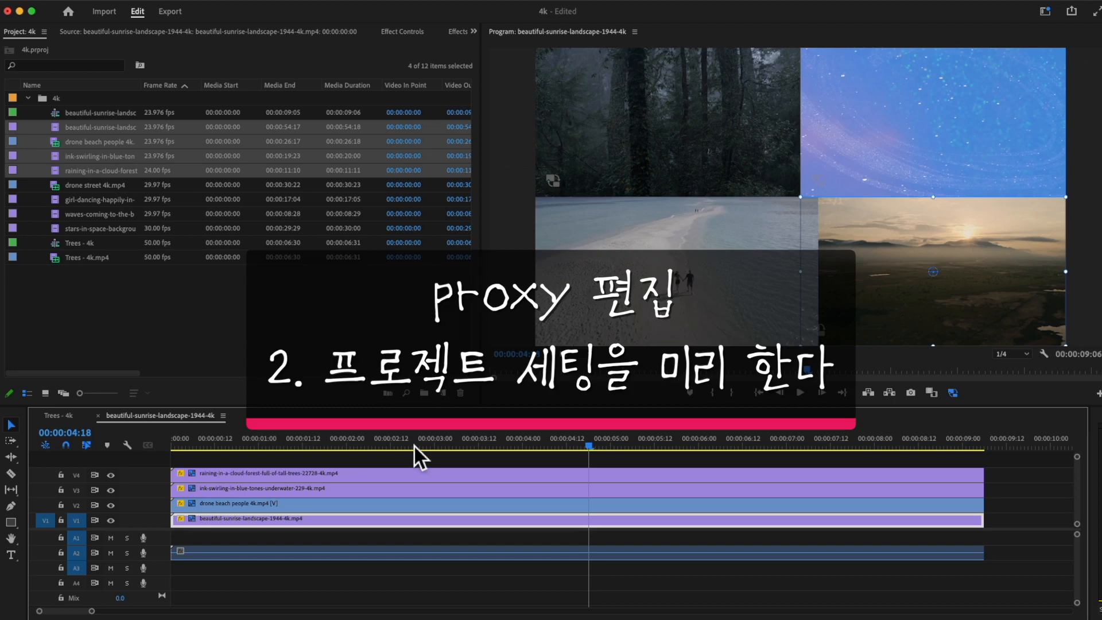
left_click(412, 442)
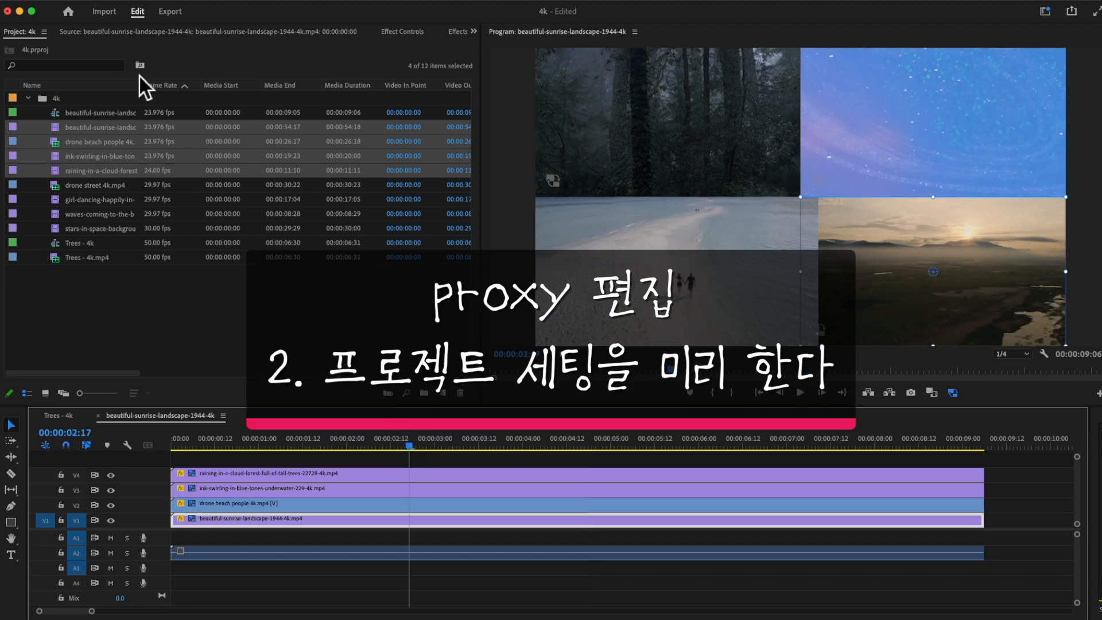
Create a new empty project named 4k-1 and compare its bin with the 4k project's bin.
left_click(102, 5)
mouse_move(201, 11)
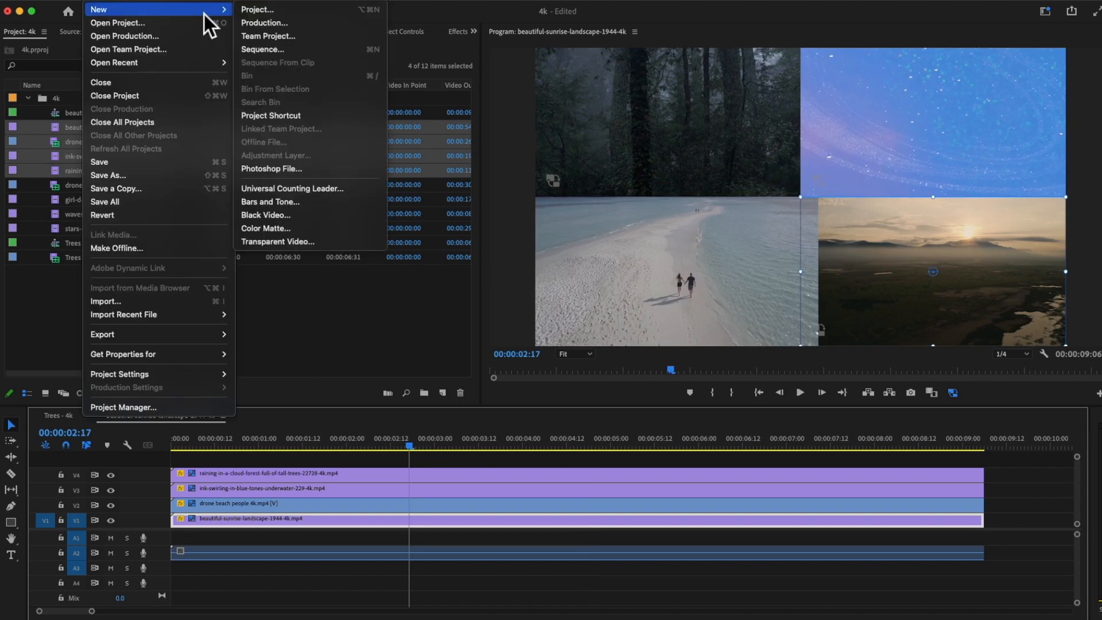
left_click(311, 15)
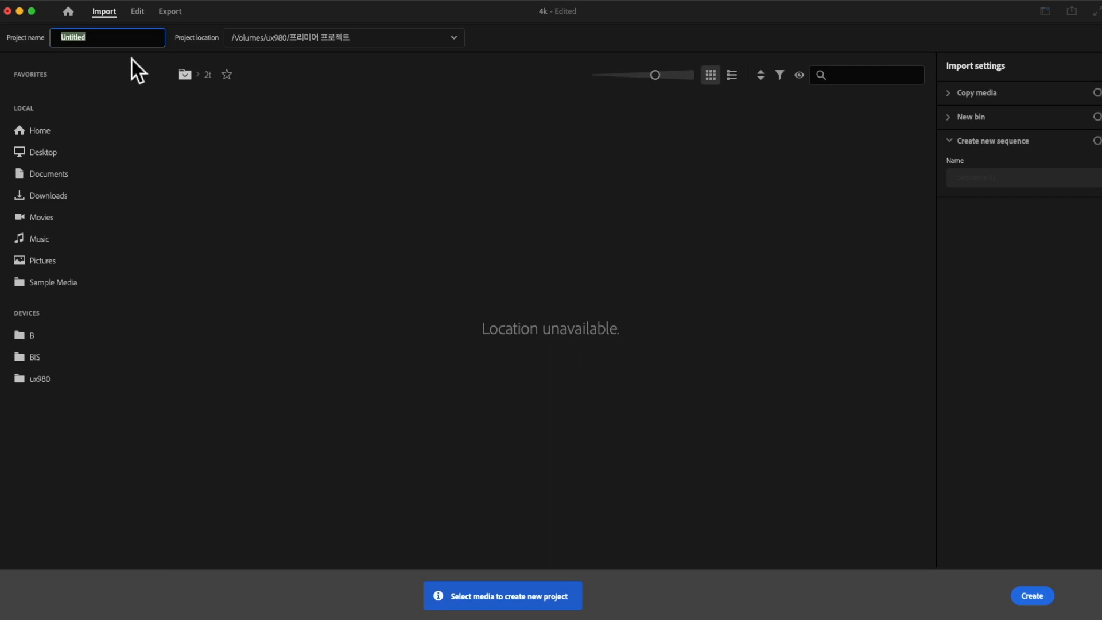
type("4k-1")
left_click(1032, 595)
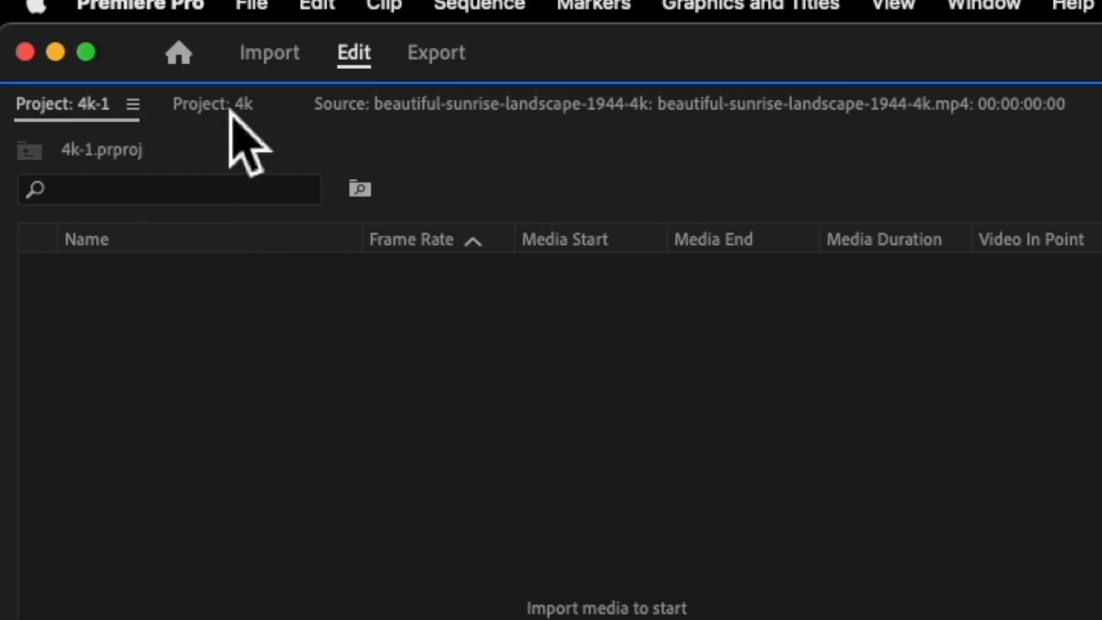
left_click(212, 106)
left_click(89, 105)
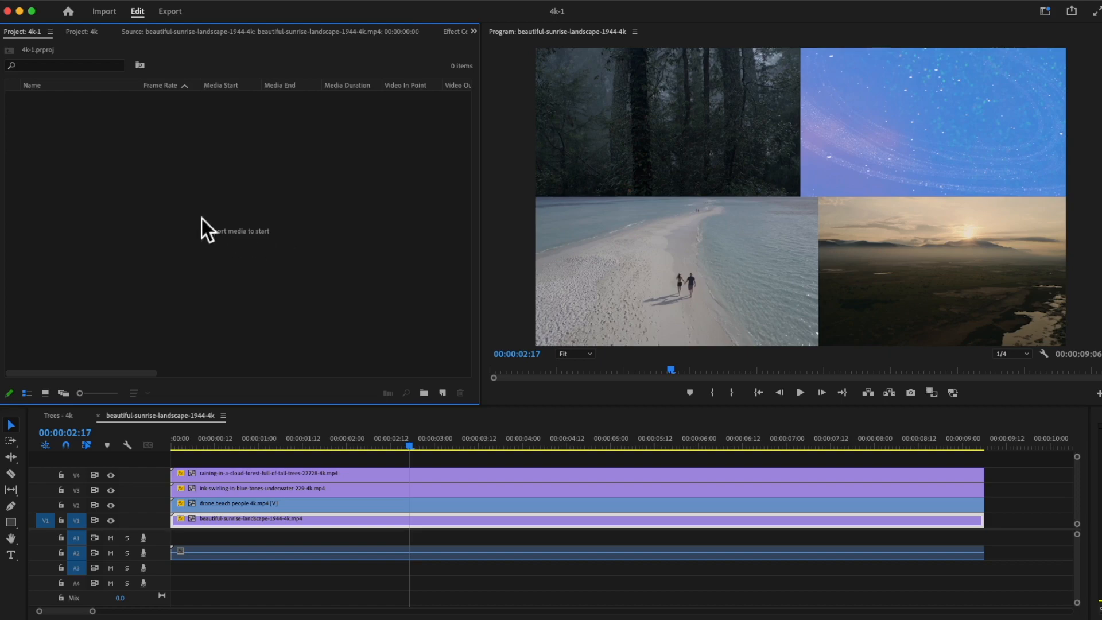
Review the 4k-1 project's general and scratch disk settings, and enable ingest with the Transcode action.
left_click(102, 8)
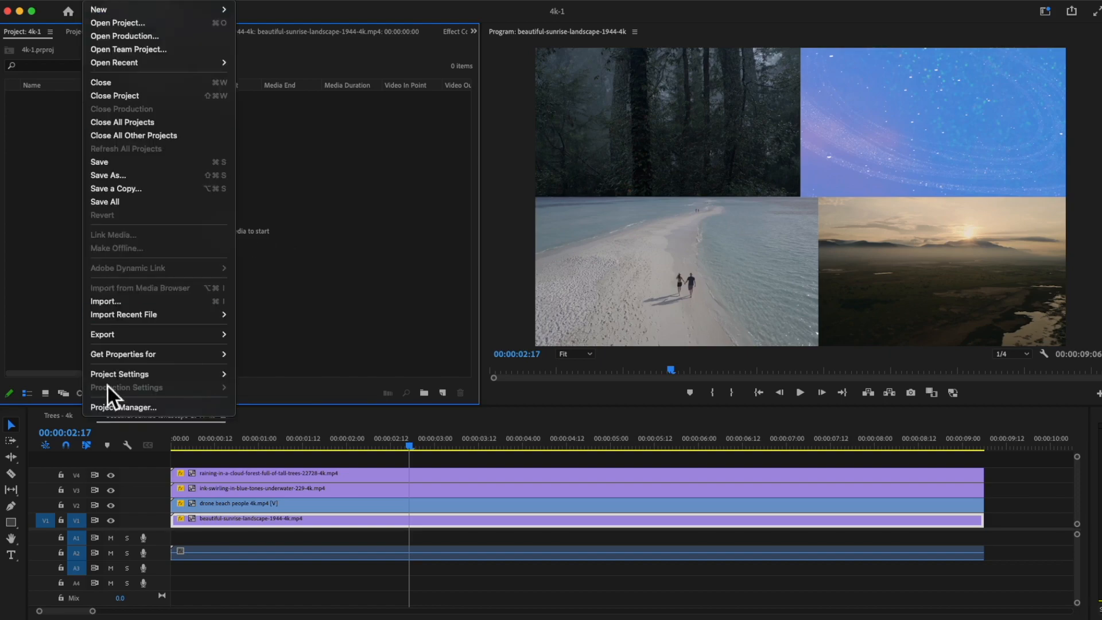
mouse_move(102, 380)
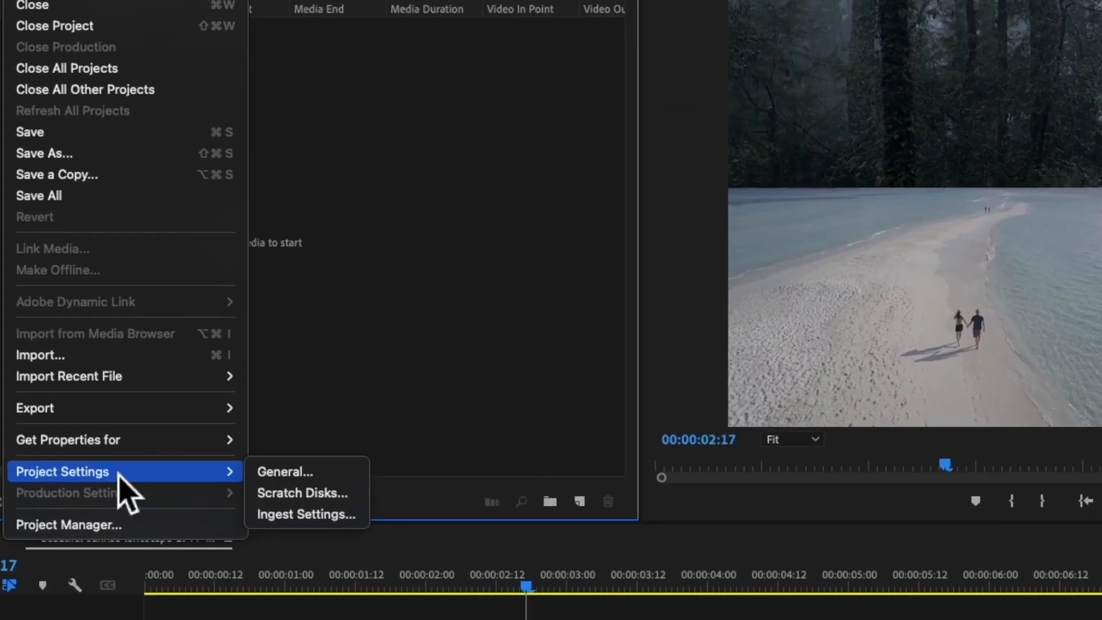
left_click(271, 476)
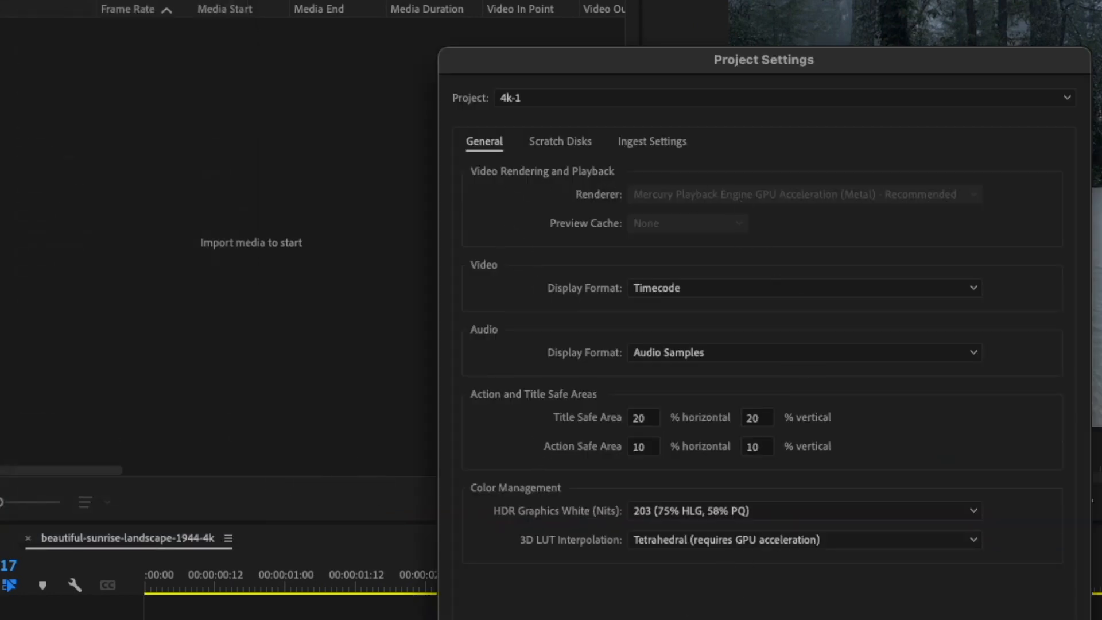
left_click(560, 143)
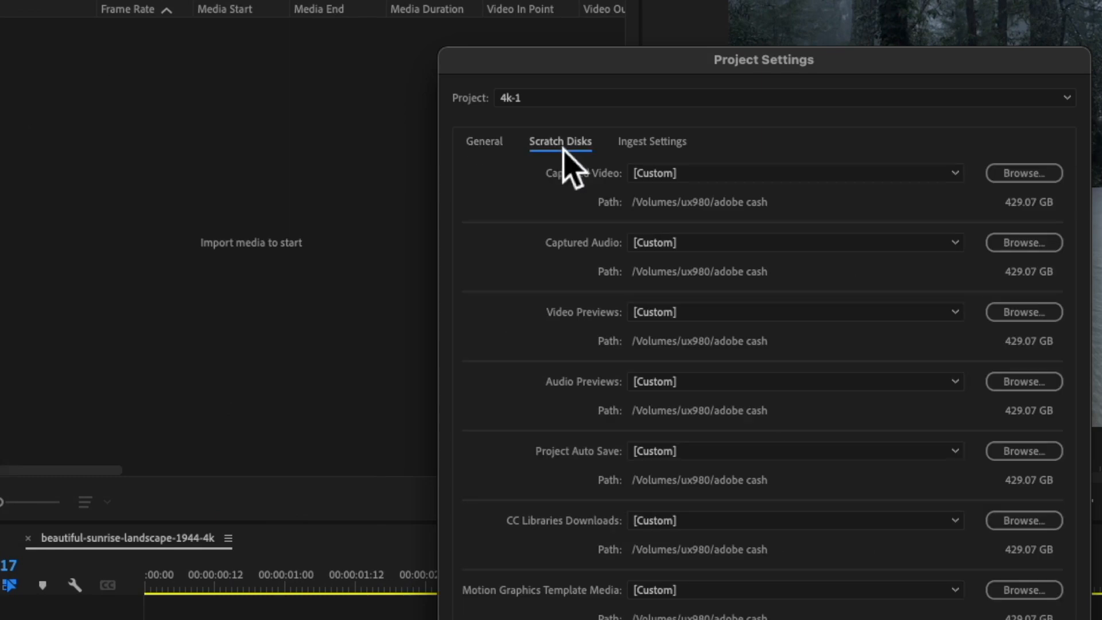
left_click(658, 147)
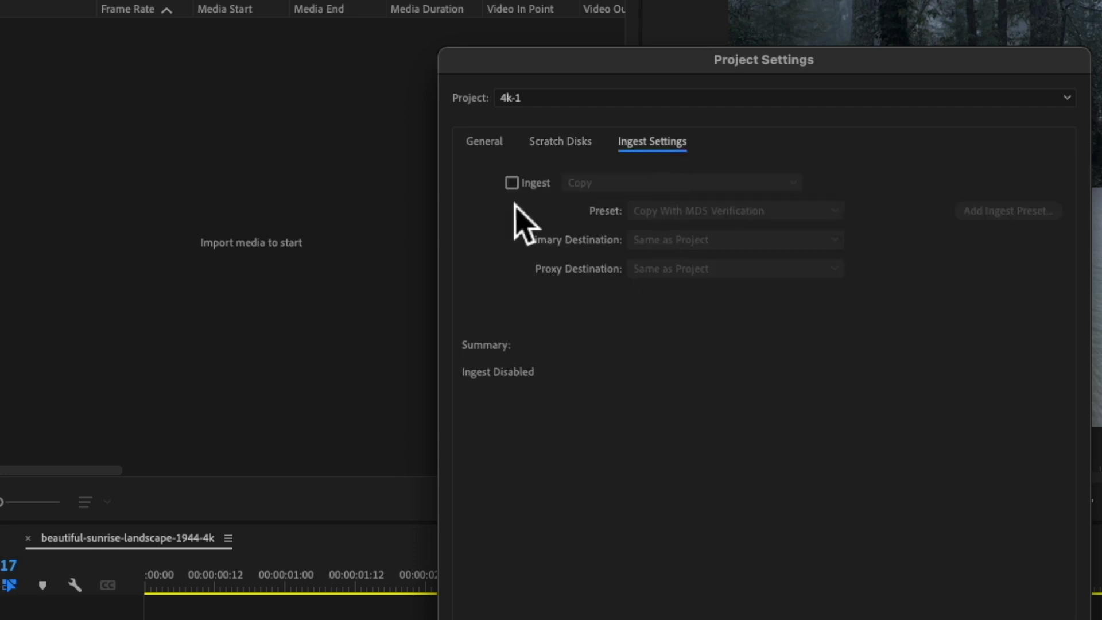
left_click(511, 182)
left_click(646, 184)
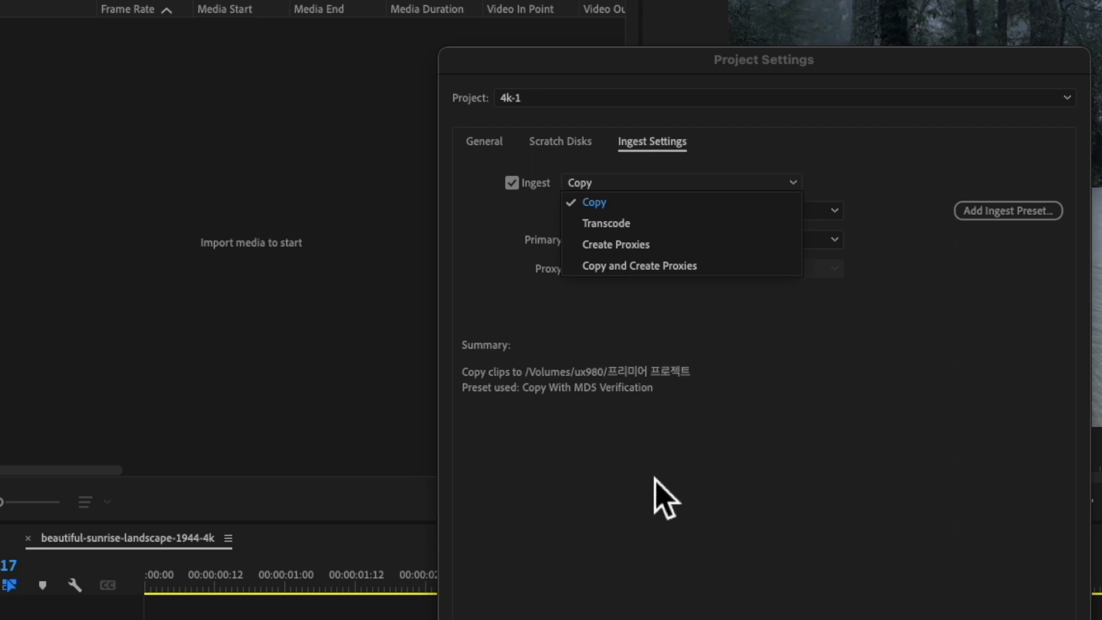
left_click(646, 224)
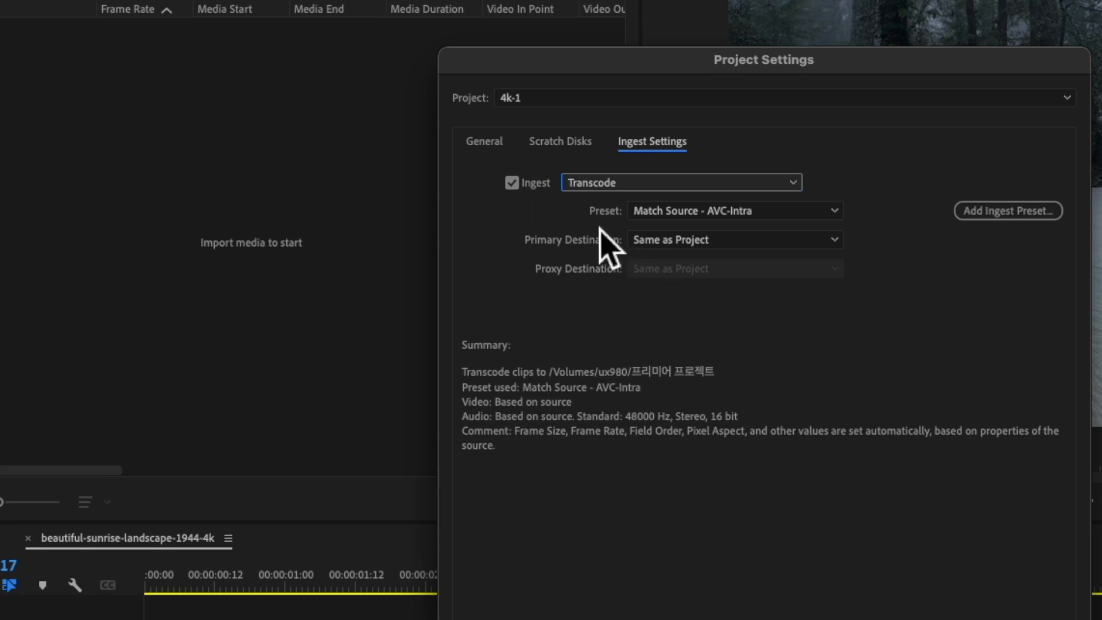
Set the transcode preset to Match Source - Apple ProRes 422 LT and the primary destination to drive B, and apply the settings.
left_click(696, 212)
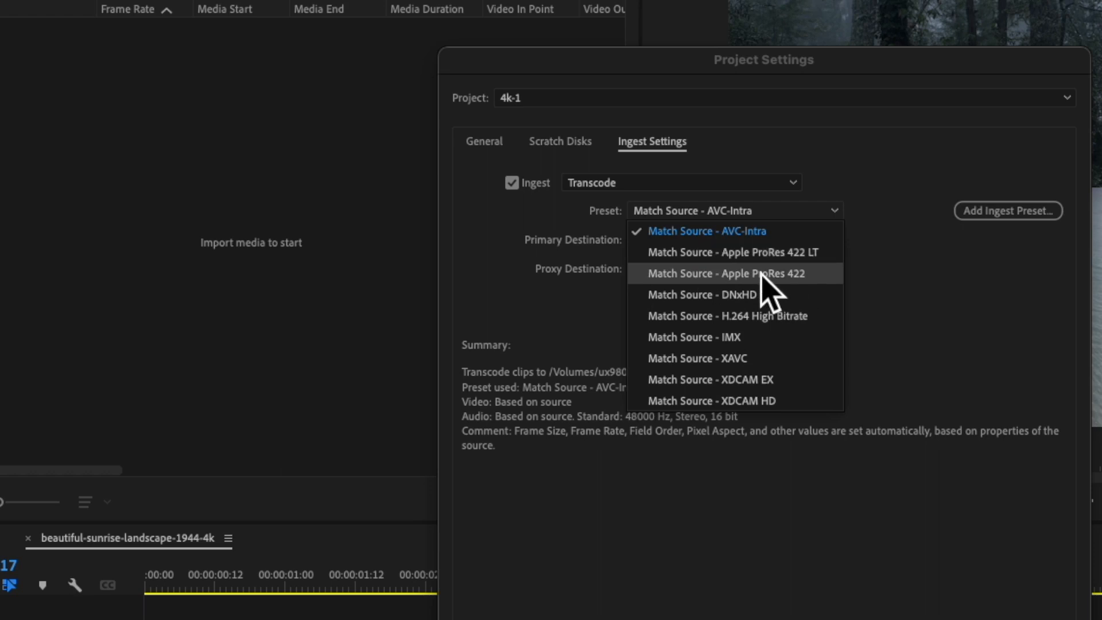
left_click(692, 252)
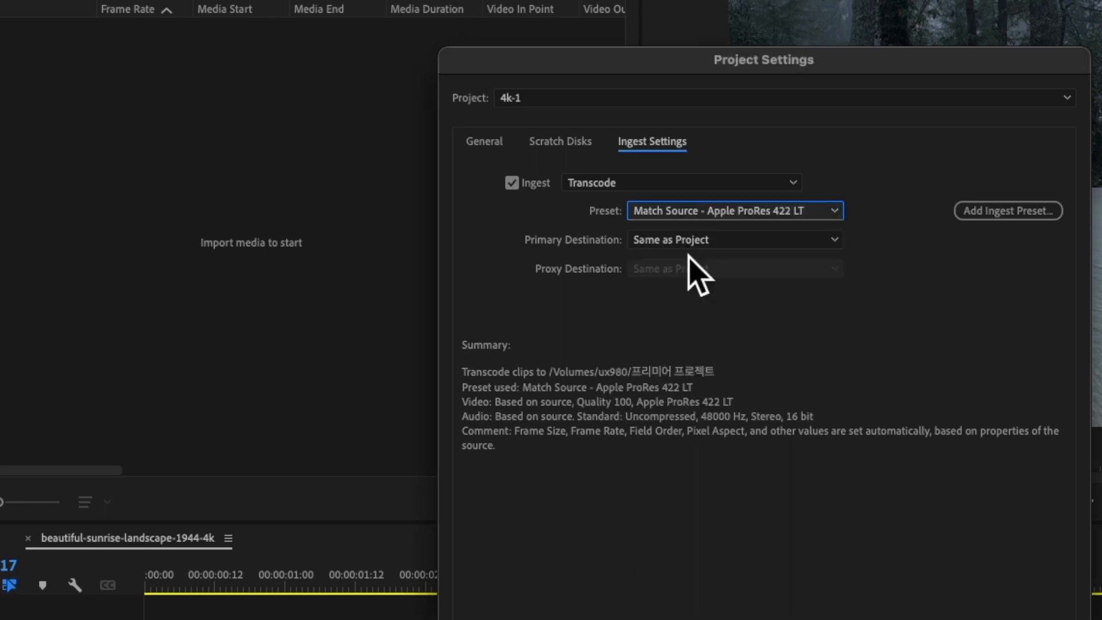
left_click(694, 241)
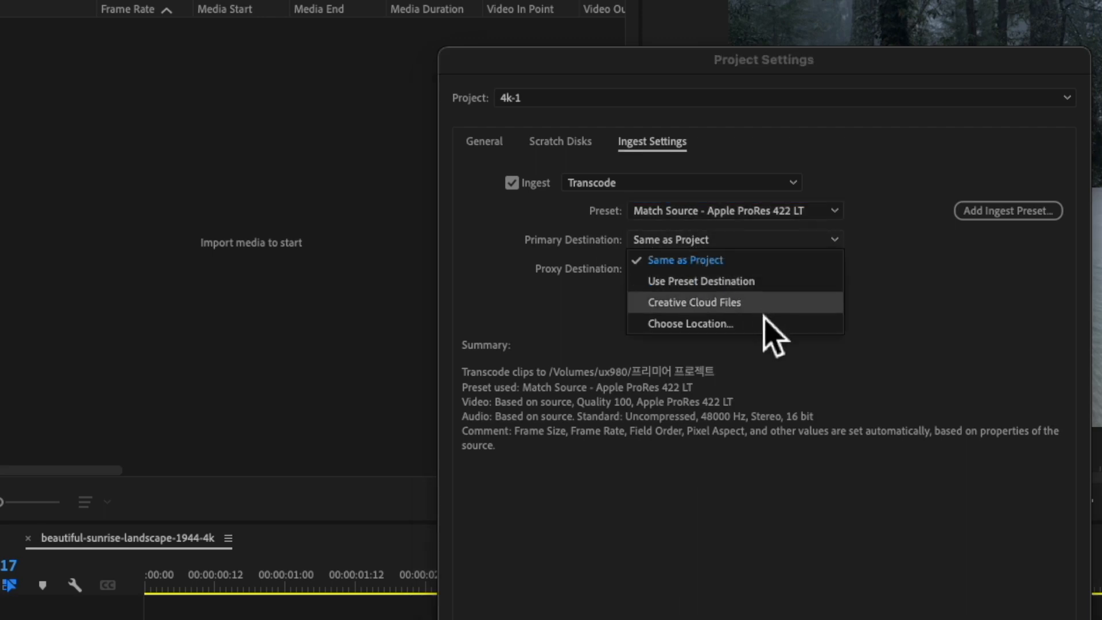
left_click(667, 333)
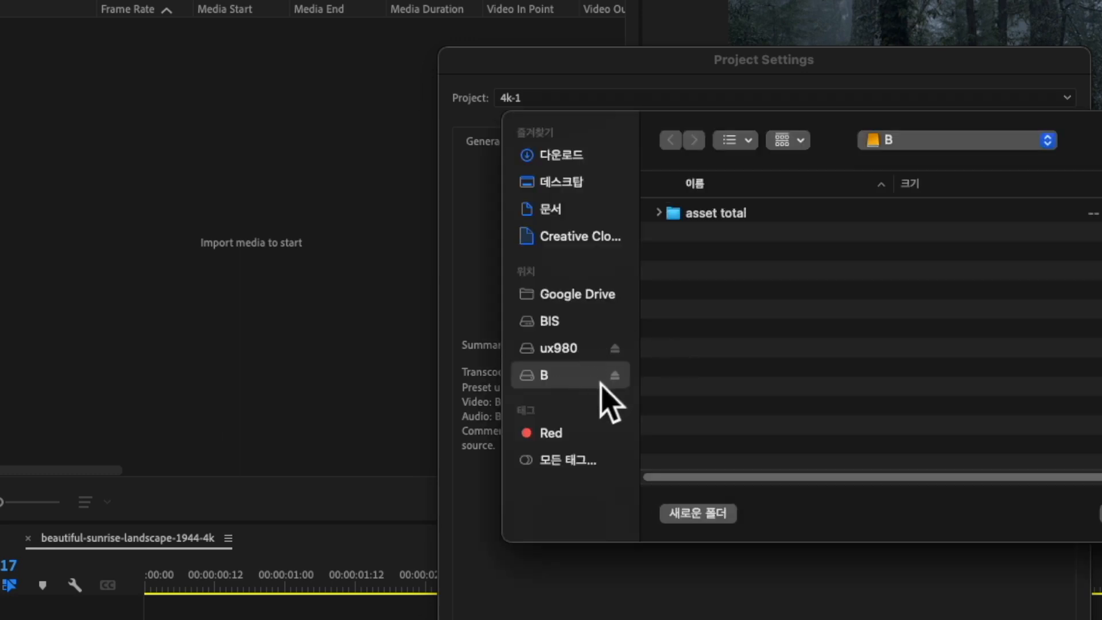
left_click(1097, 512)
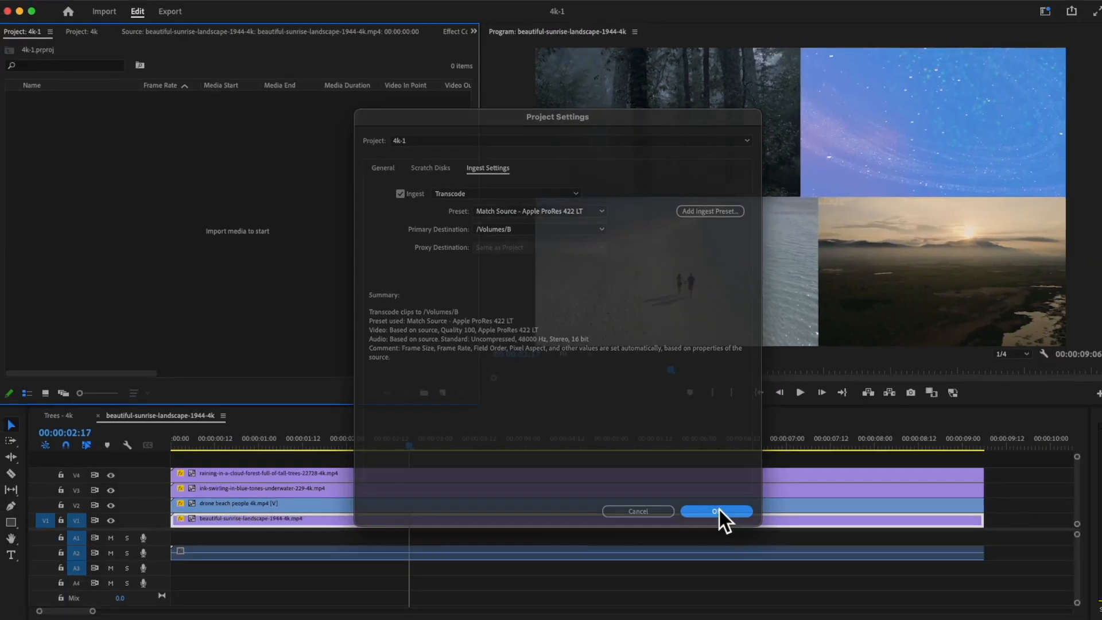
left_click(719, 510)
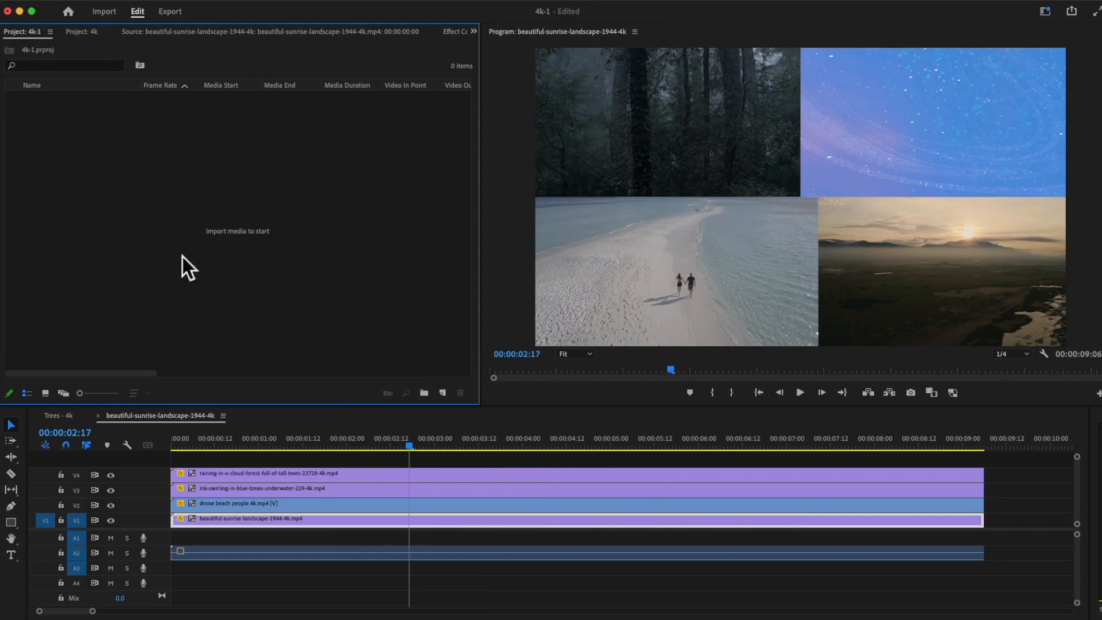
Import beautiful-sunrise-landscape-1944-4k.mp4 and drone beach people 4k.mp4 from the 4k folder into the 4k-1 project.
double_click(338, 242)
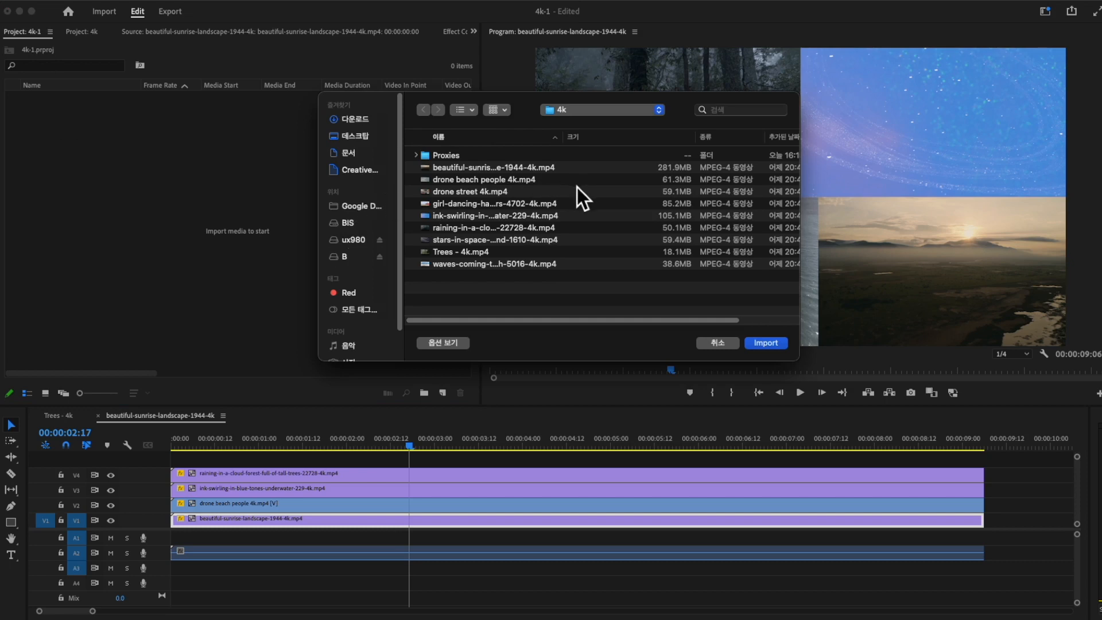
left_click(478, 172)
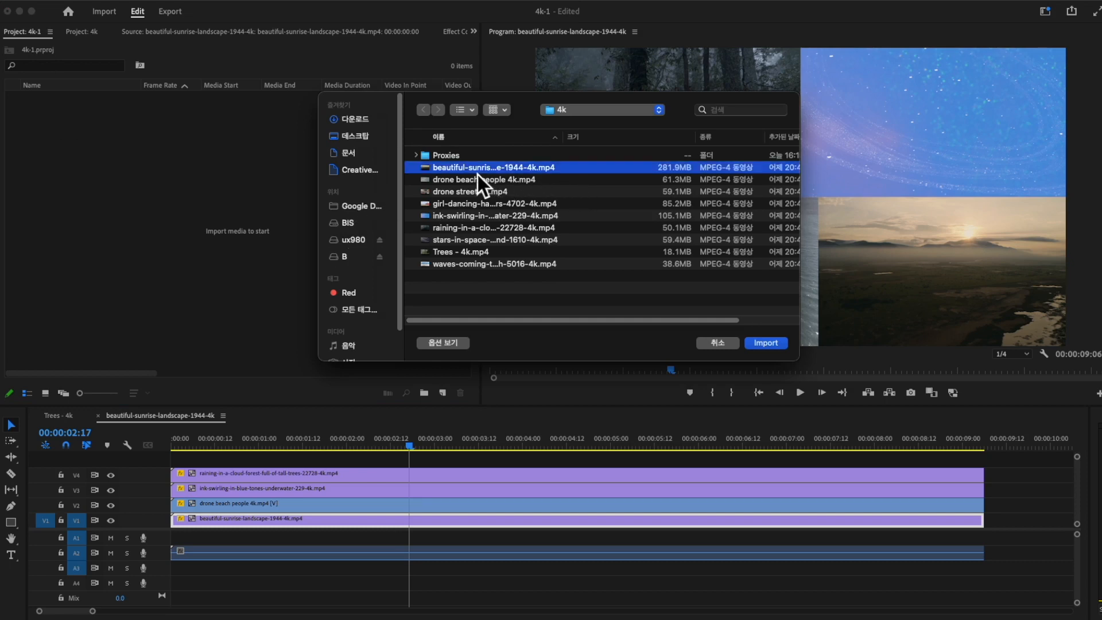
left_click(474, 179, "shift")
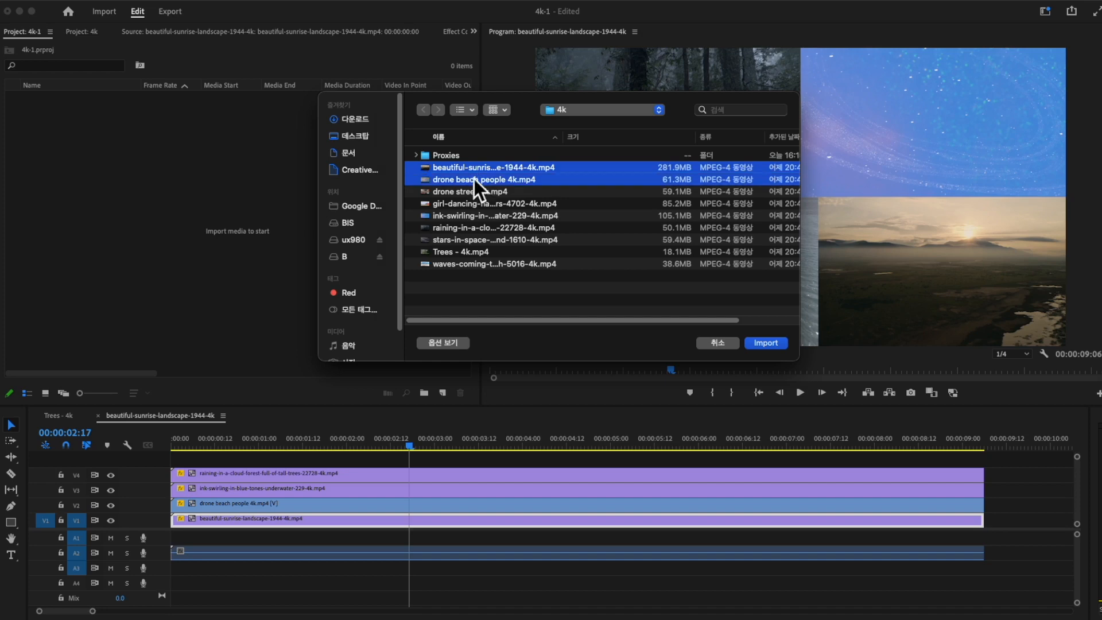
left_click(759, 343)
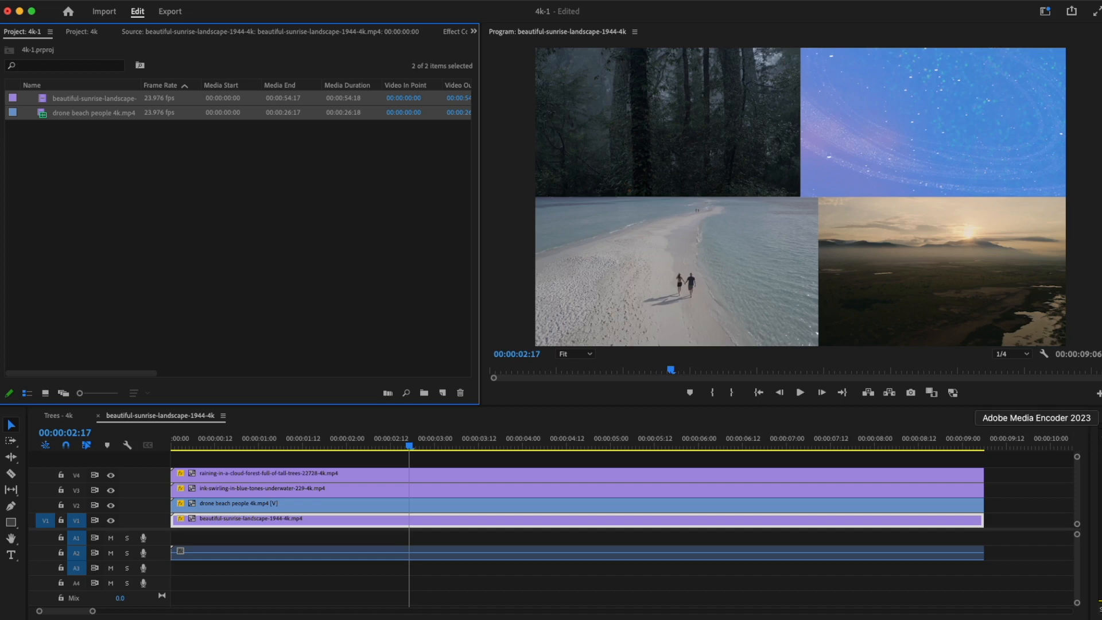
Switch to Adobe Media Encoder, examine the ingest jobs for the two clips in the queue until encoding ends, and return to Premiere Pro.
left_click(1097, 417)
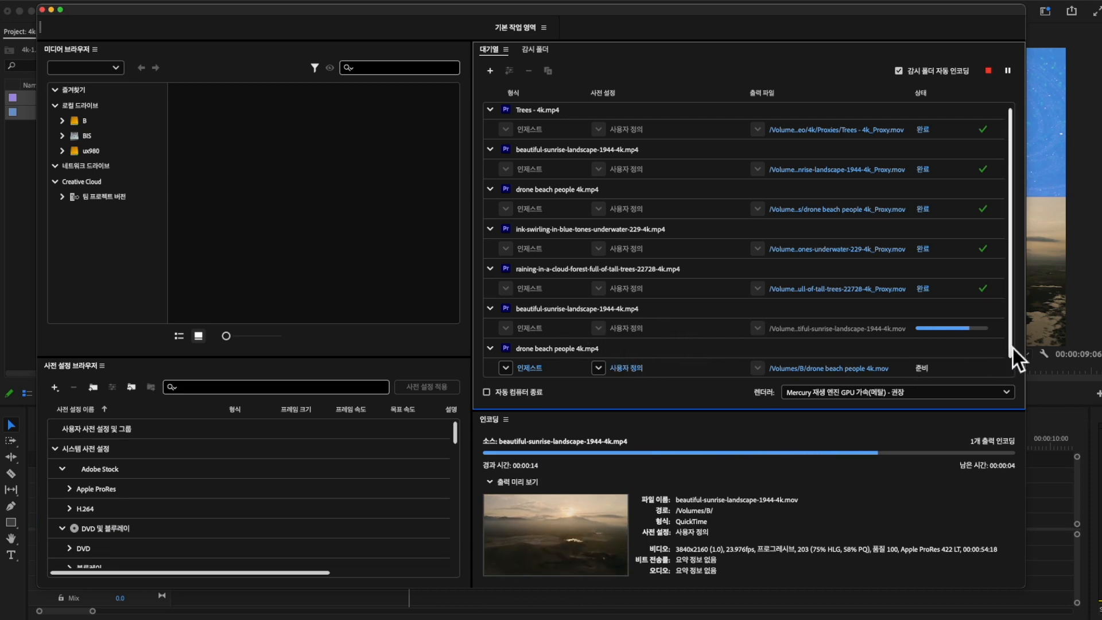
left_click_drag(1013, 349, 1013, 367)
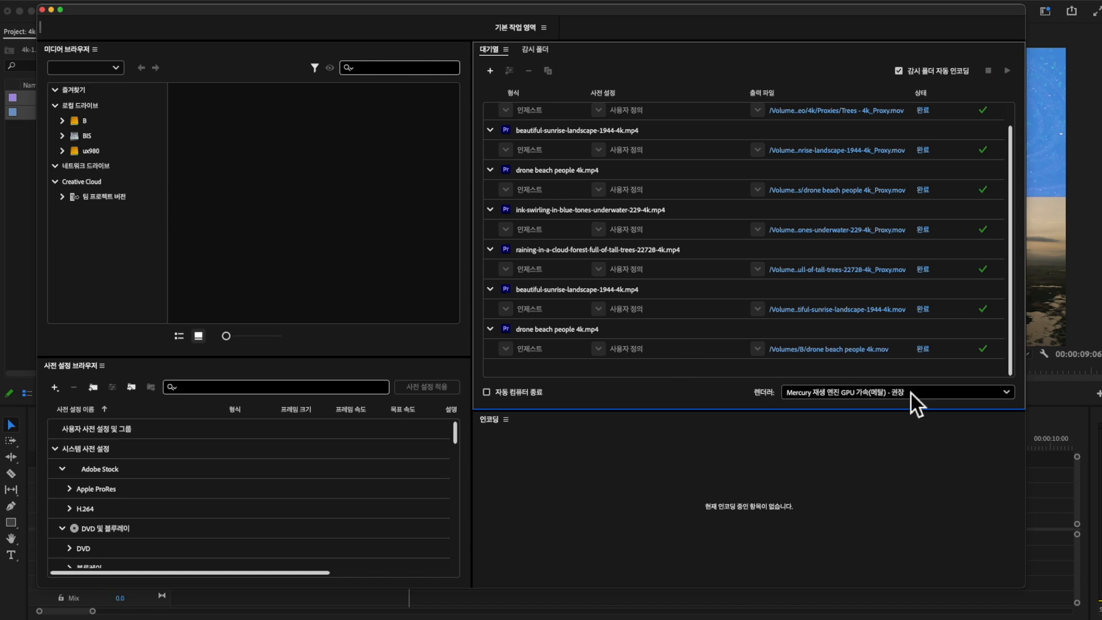
left_click(1097, 398)
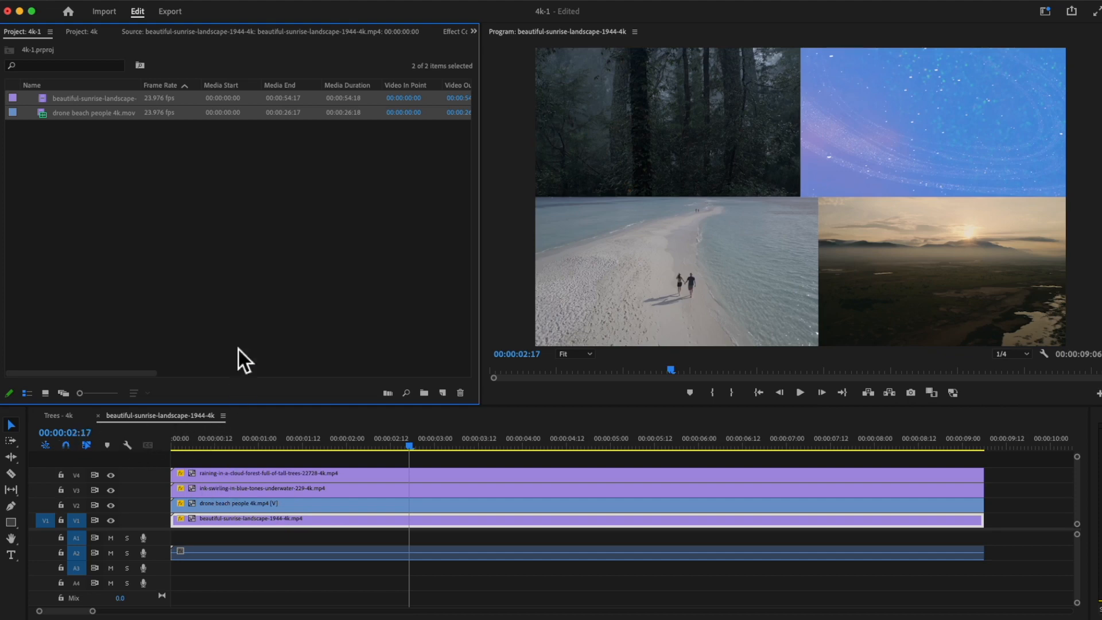
Create a sequence from the beautiful-sunrise-landscape-1944-4k clip, play it from near the start, and scrub to about 00:00:22.
left_click(148, 215)
left_click(70, 101)
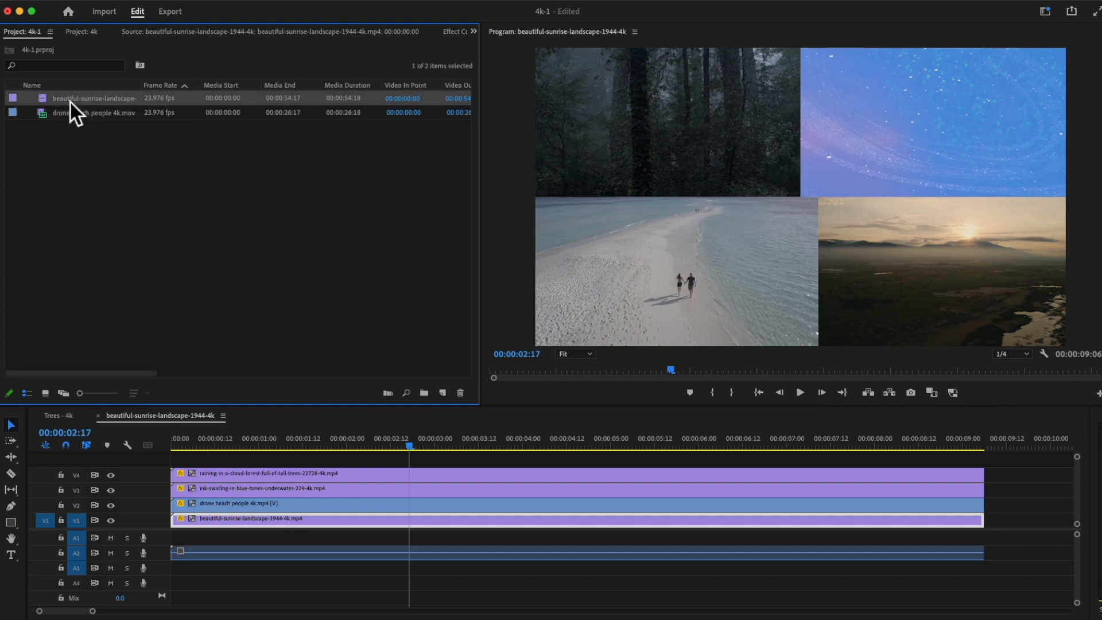
left_click_drag(70, 102, 457, 400)
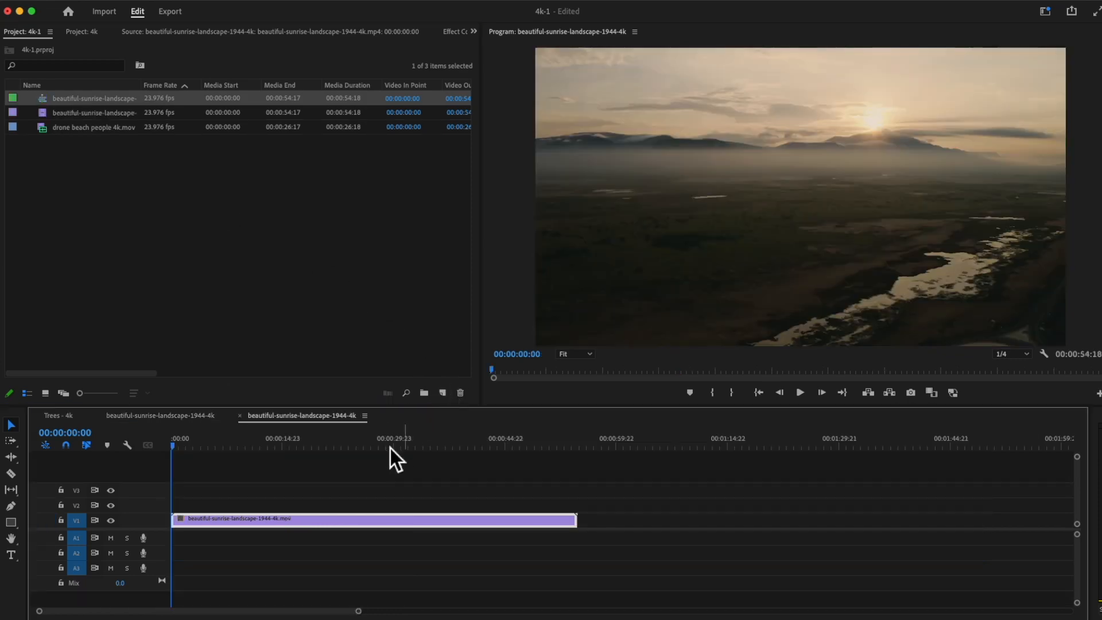
left_click_drag(230, 442, 175, 452)
key("space")
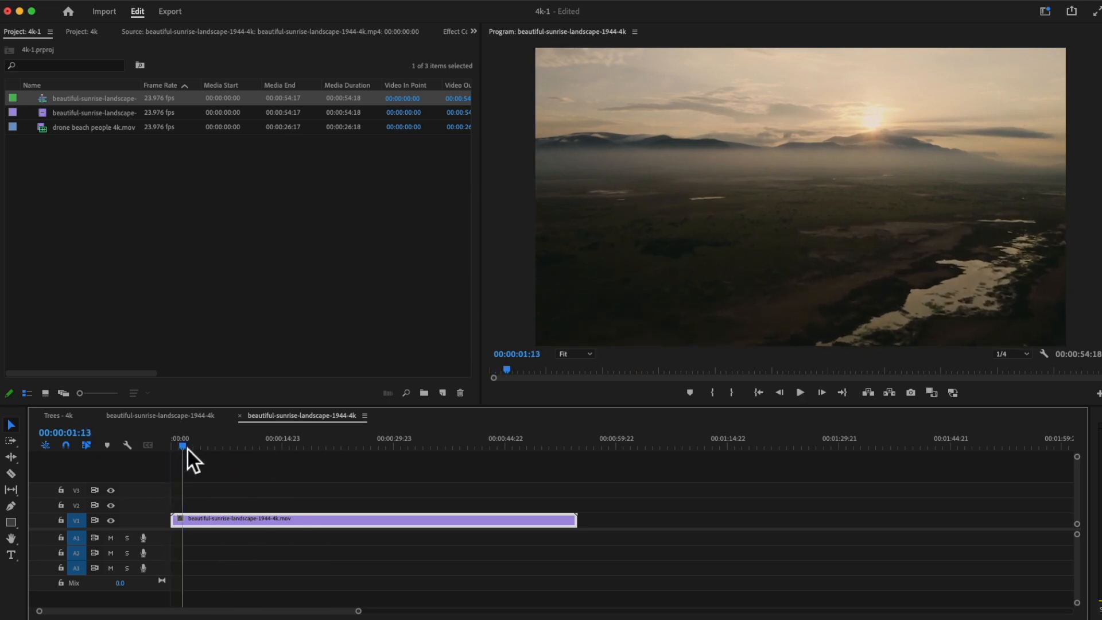
left_click_drag(187, 450, 352, 465)
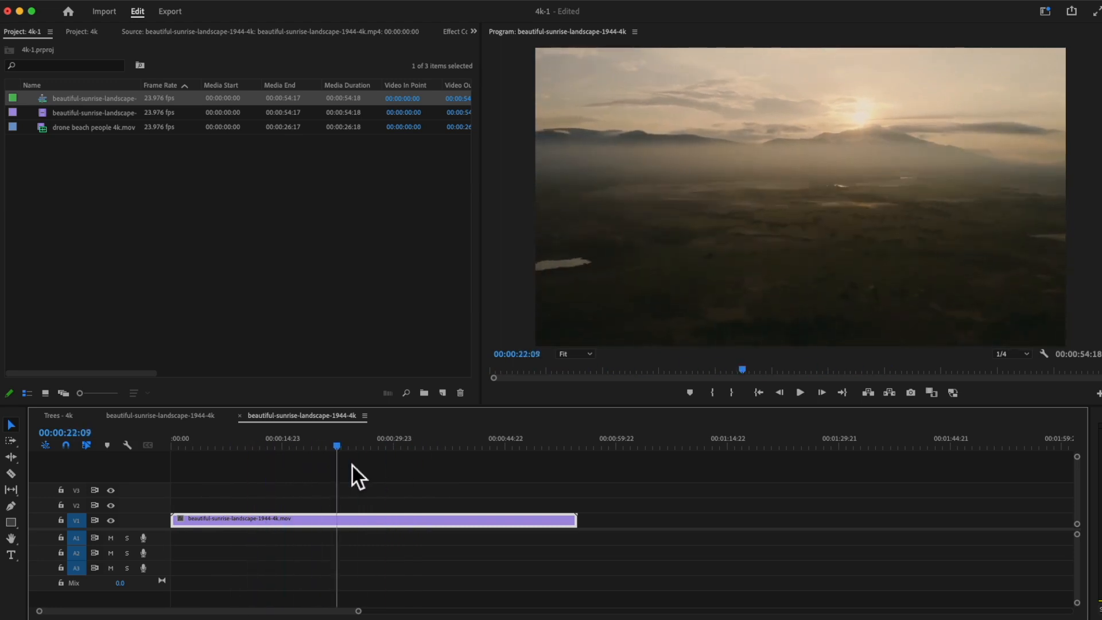
Preview drone beach people 4k.mov, place it on V2 above the sunrise clip from about 3 seconds, and scrub to 00:00:18:06.
left_click(47, 133)
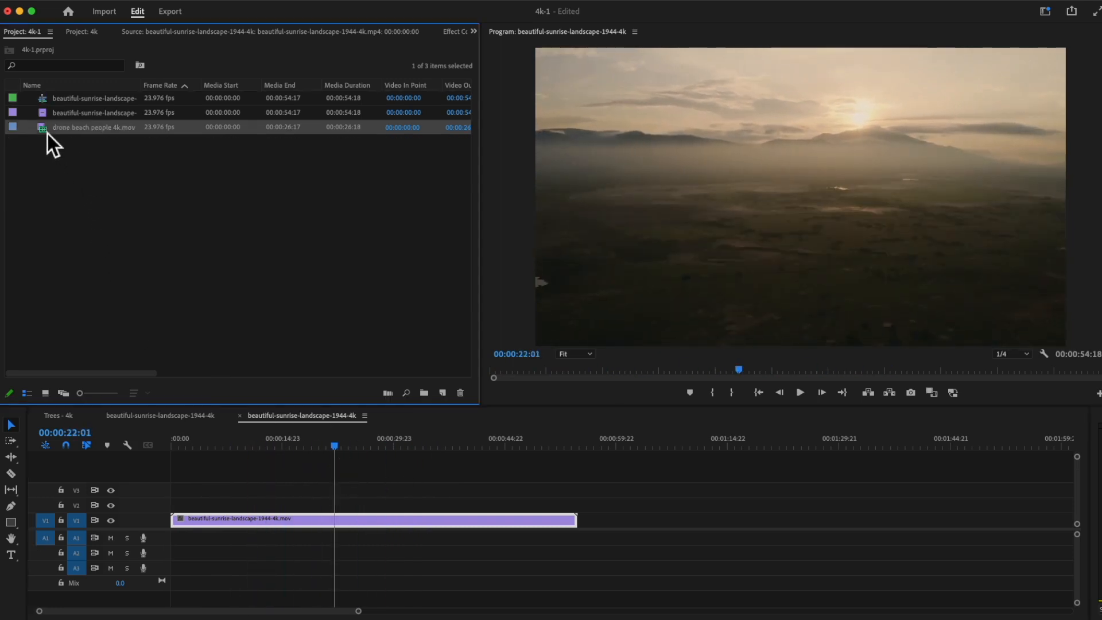
double_click(47, 133)
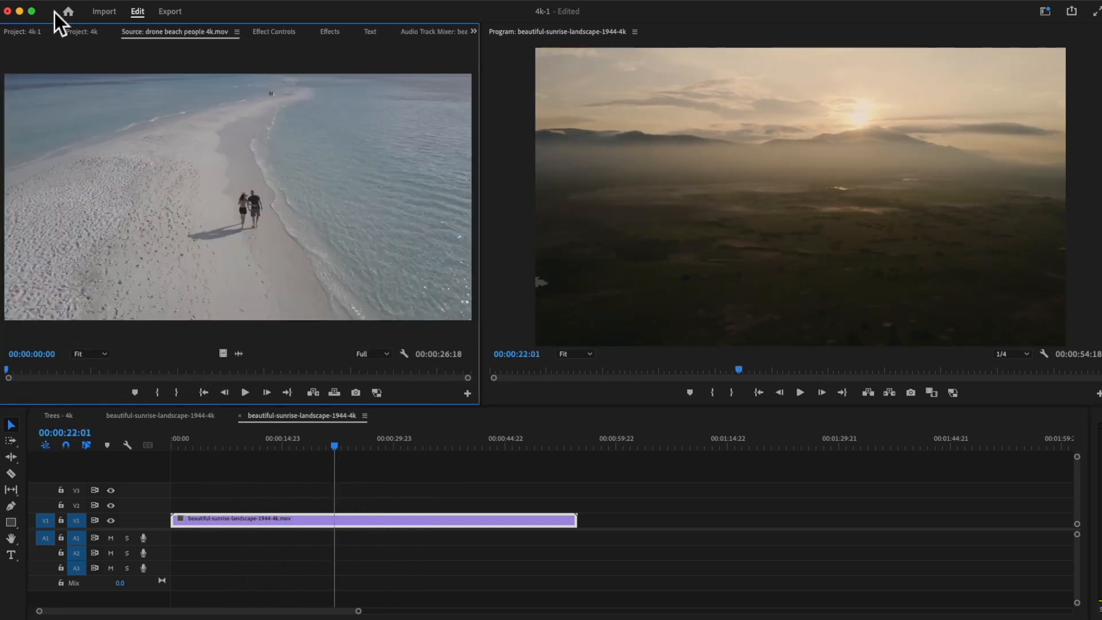
left_click(30, 33)
left_click_drag(53, 127, 207, 508)
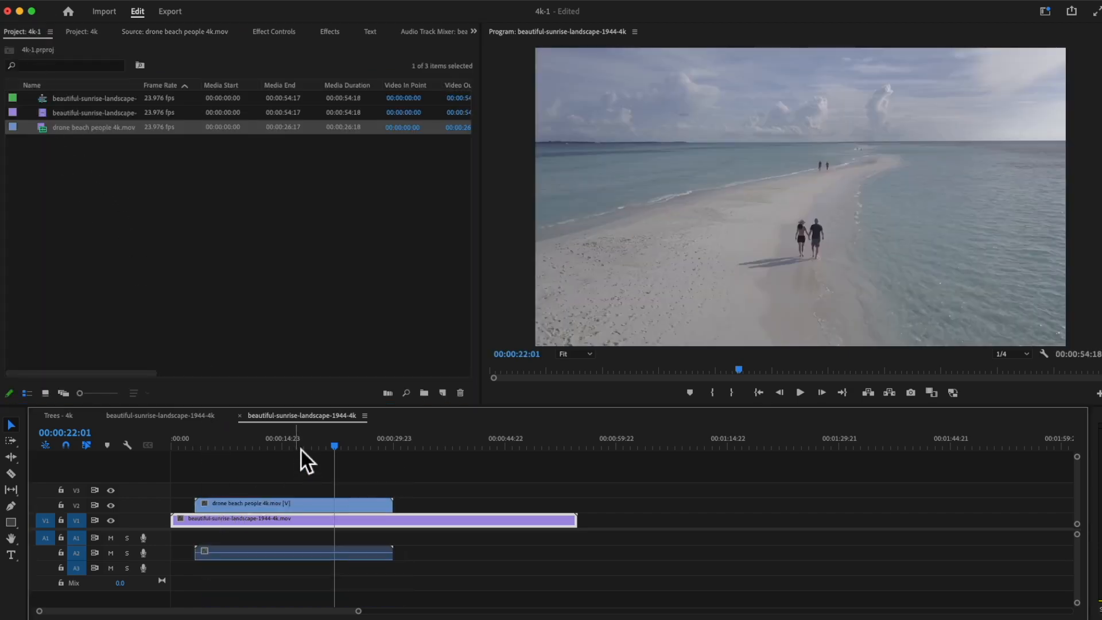
mouse_move(295, 451)
left_mouse_down()
mouse_move(229, 452)
mouse_move(314, 453)
mouse_move(242, 453)
mouse_move(306, 457)
left_mouse_up()
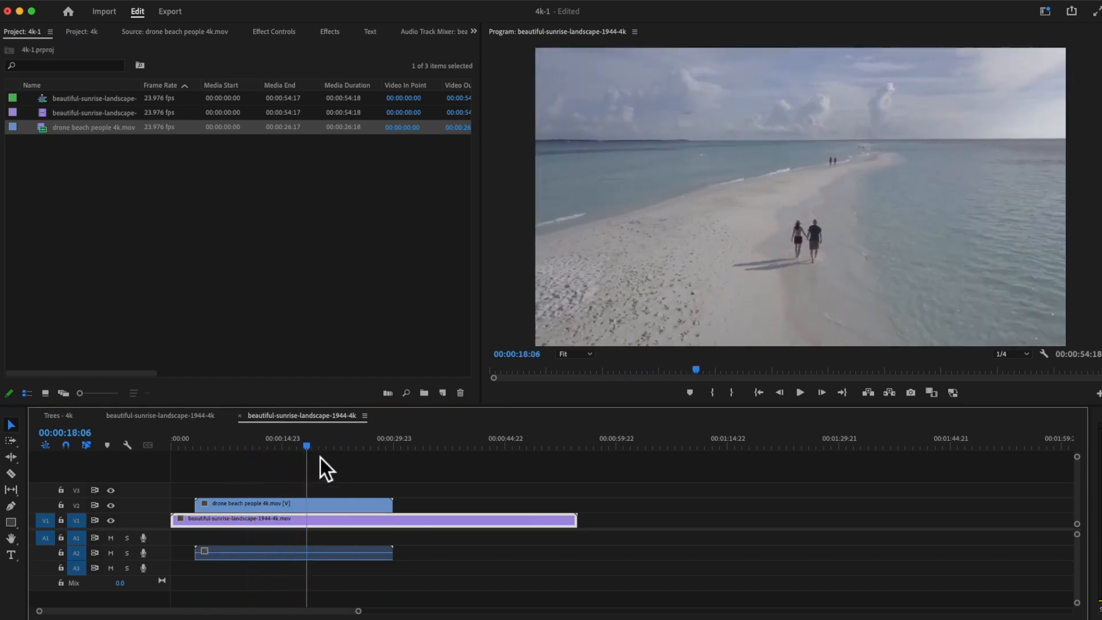
Set the Program monitor's playback resolution to Full and scrub the stacked clips to 00:00:17:18.
left_click(1026, 353)
left_click(1013, 351)
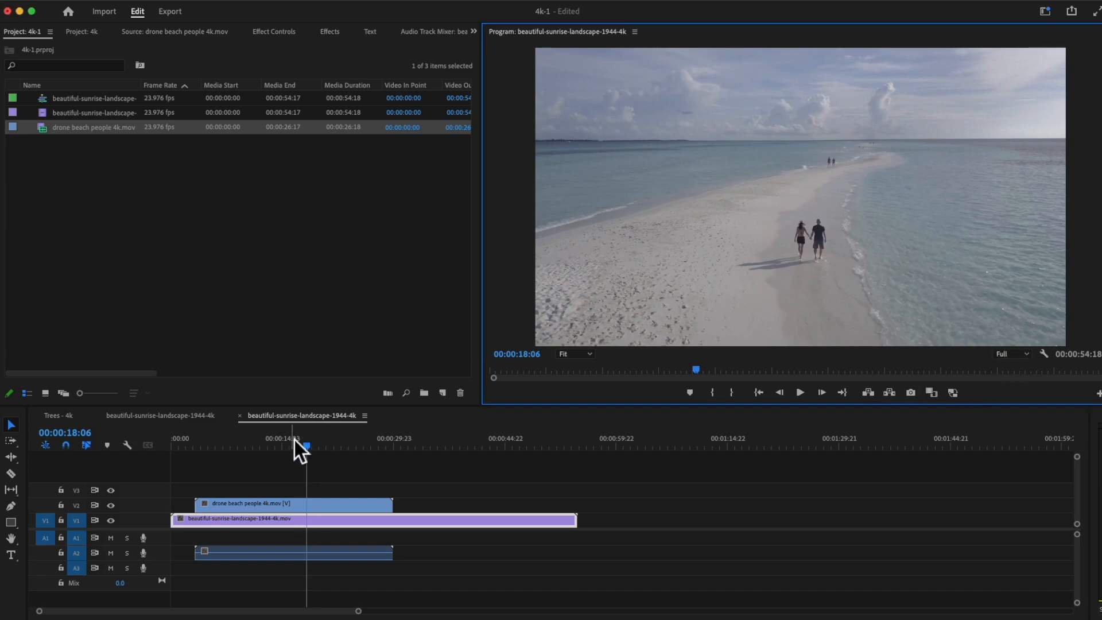
mouse_move(295, 441)
left_mouse_down()
mouse_move(279, 450)
mouse_move(300, 452)
mouse_move(268, 453)
mouse_move(518, 460)
mouse_move(305, 460)
left_mouse_up()
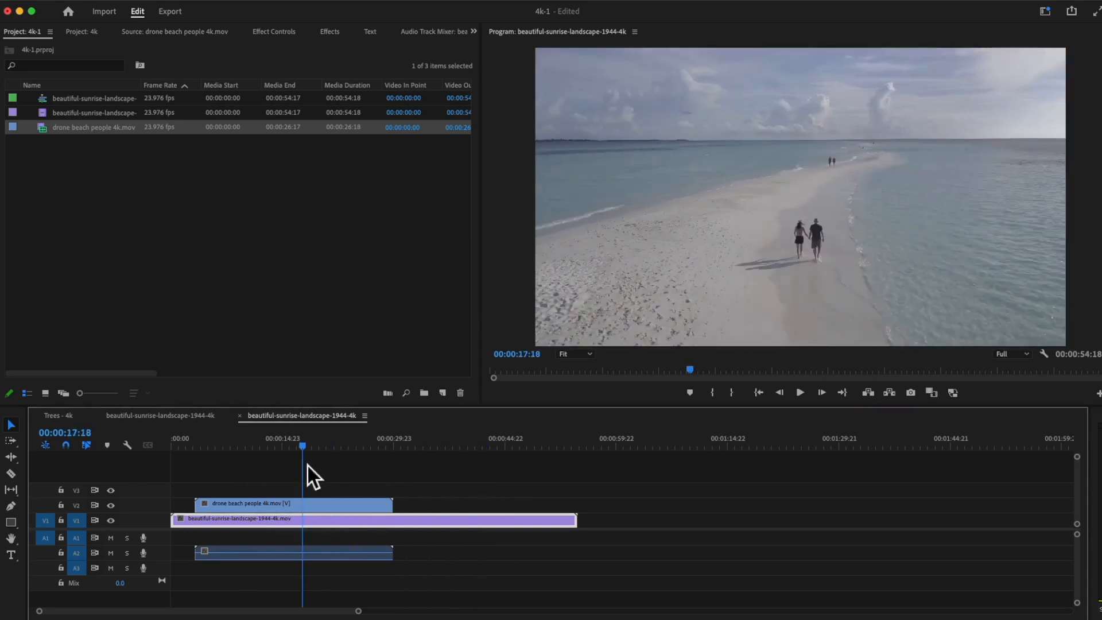
Select the drone beach clip on V2, toggle proxies twice, and scrub the sequence to 00:00:20:16.
left_click(320, 504)
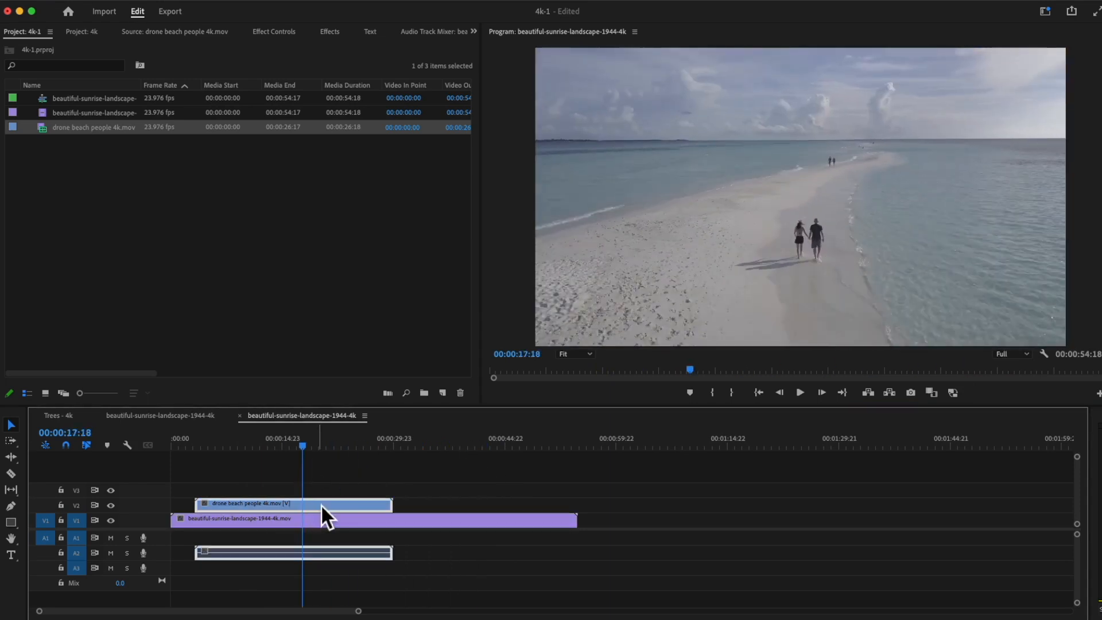
left_click(954, 396)
left_click(954, 395)
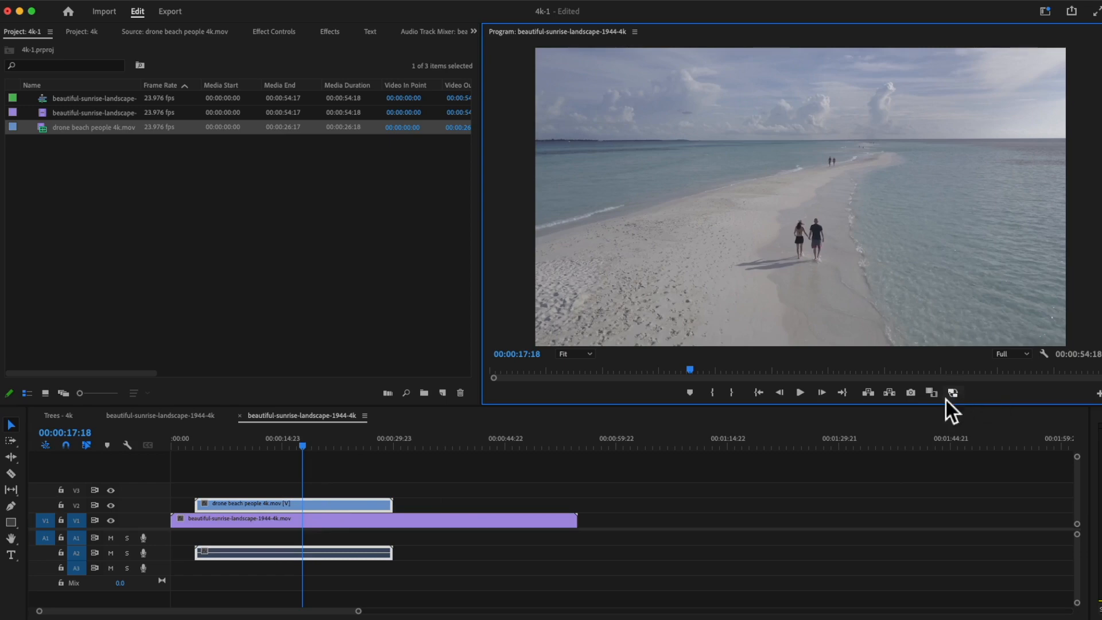
mouse_move(338, 450)
left_mouse_down()
mouse_move(357, 449)
mouse_move(254, 452)
mouse_move(328, 458)
left_mouse_up()
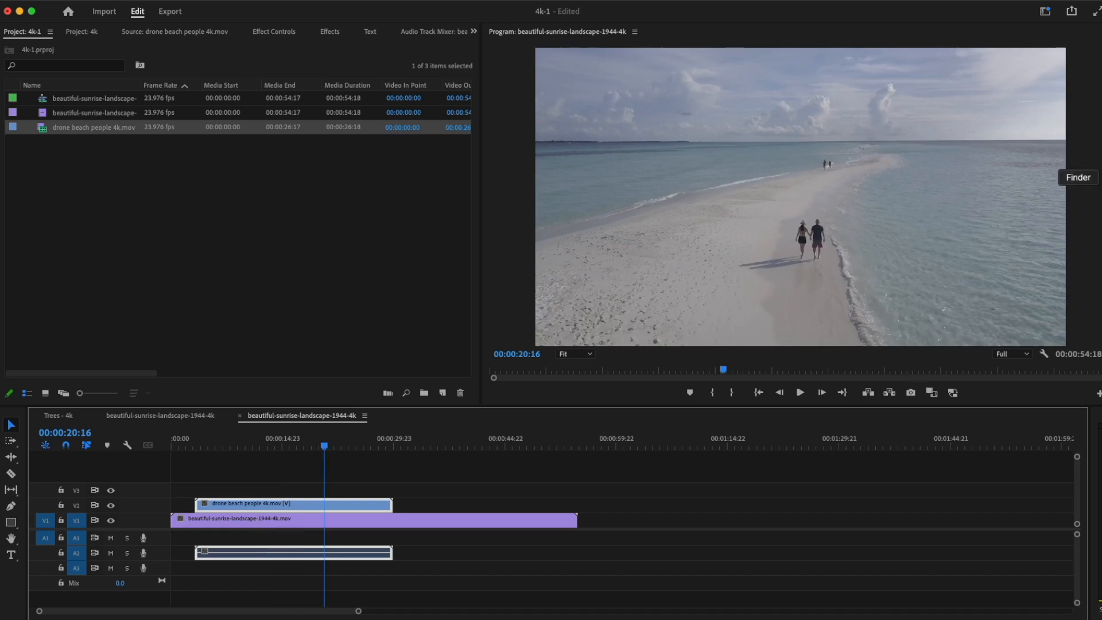
Switch to Finder, open drive B, and examine the file details of the two transcoded .mov clips.
left_click(1093, 179)
left_click(30, 191)
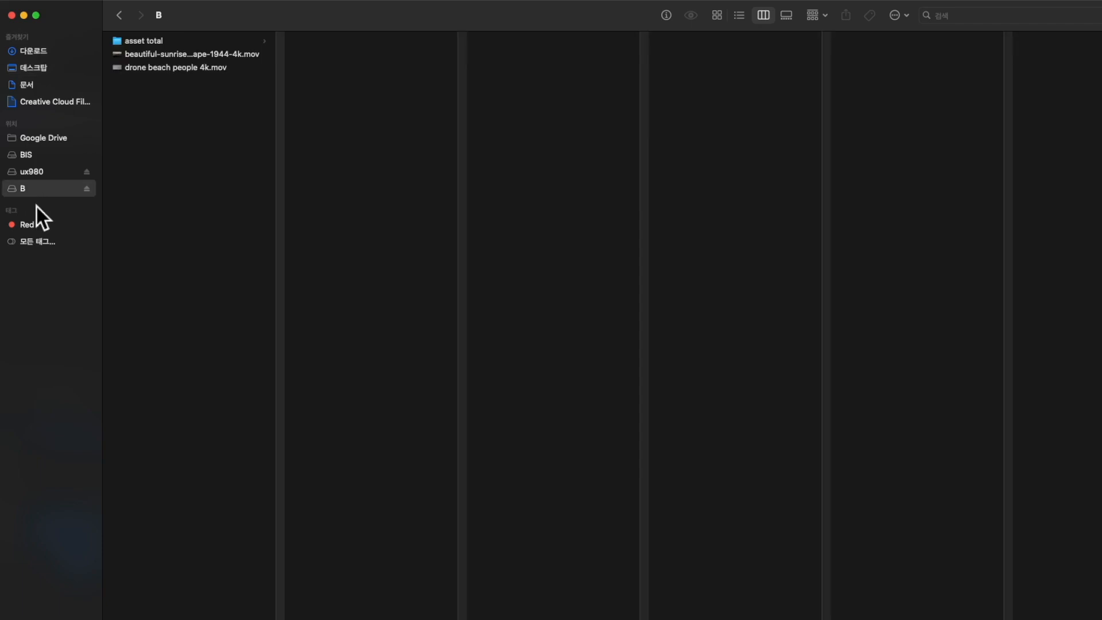
left_click(187, 57)
left_click(184, 67)
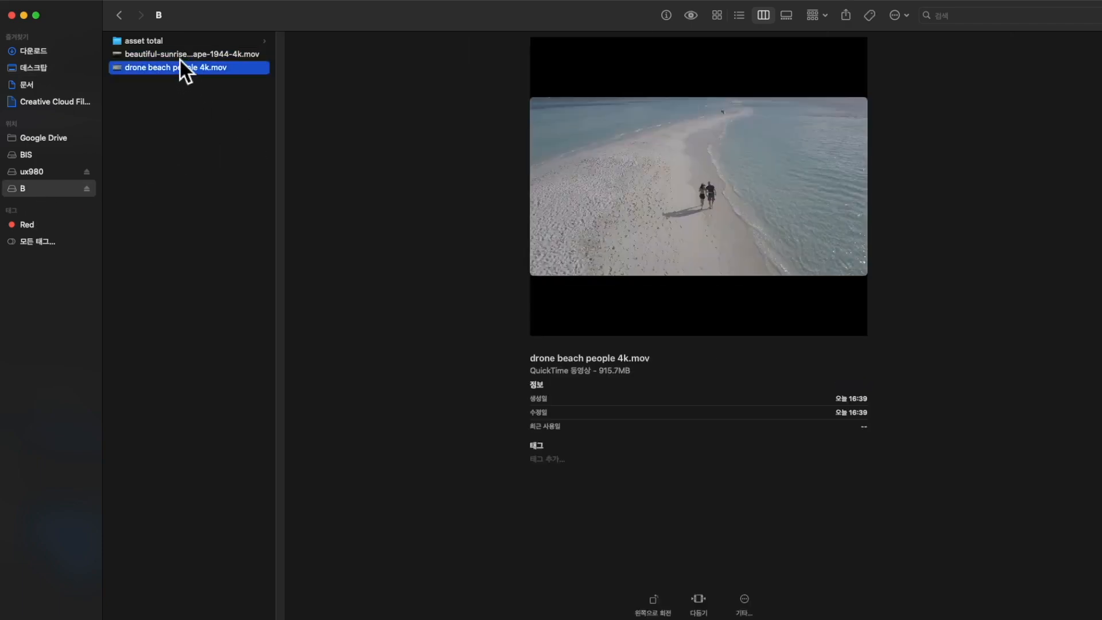
left_click(180, 60)
left_click(176, 69)
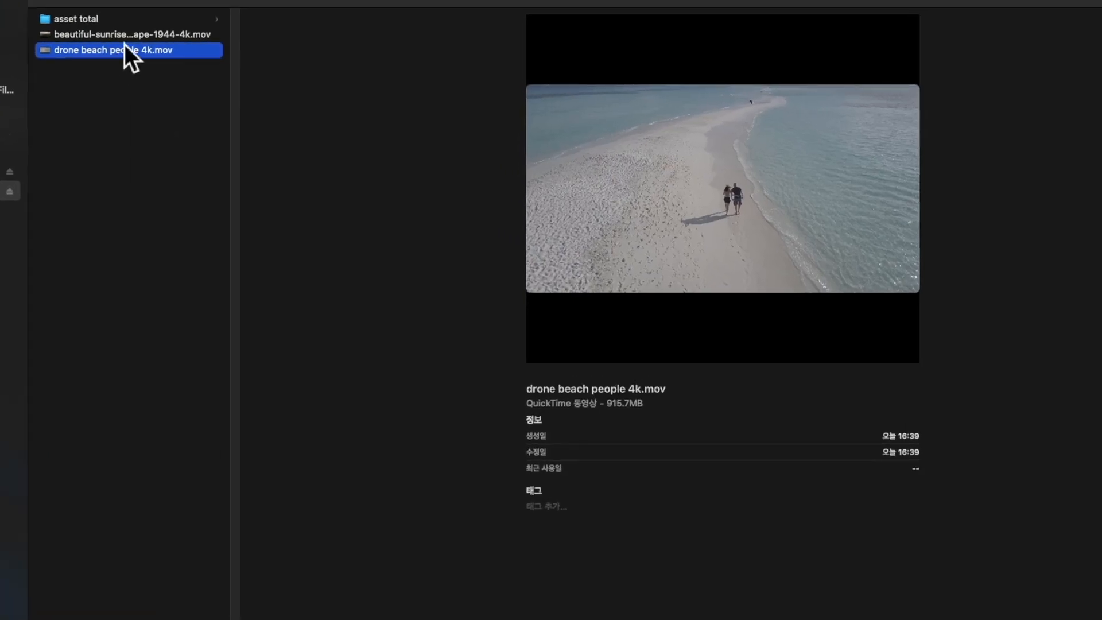
left_click(125, 40)
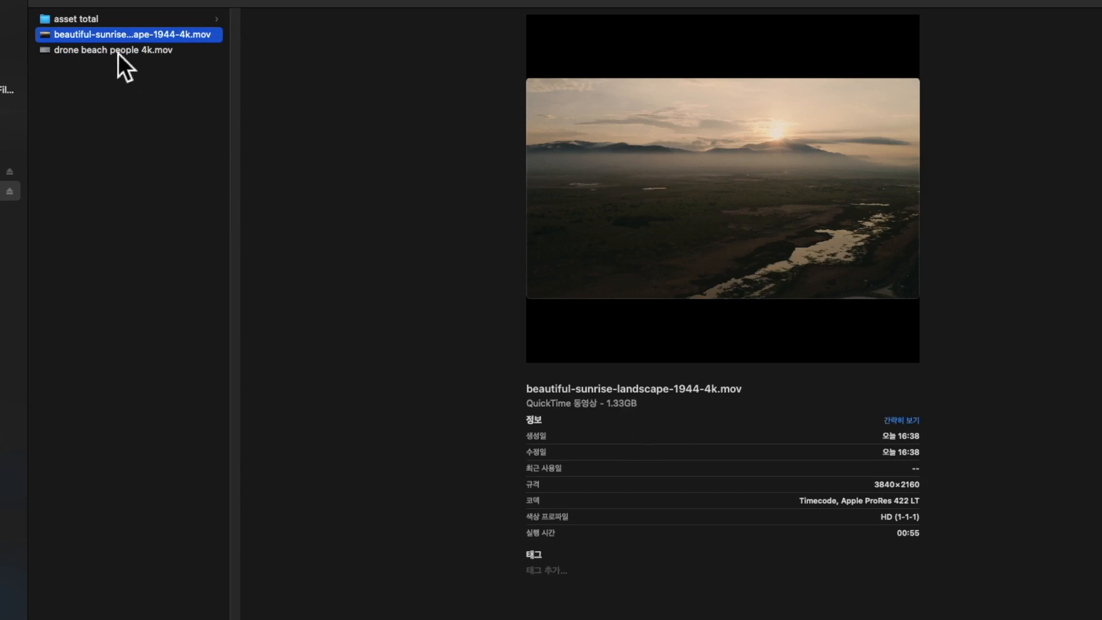
Browse to the asset total/video/4k folder and examine the details of the original beautiful-sunrise-landscape-1944-4k.mp4.
left_click(104, 25)
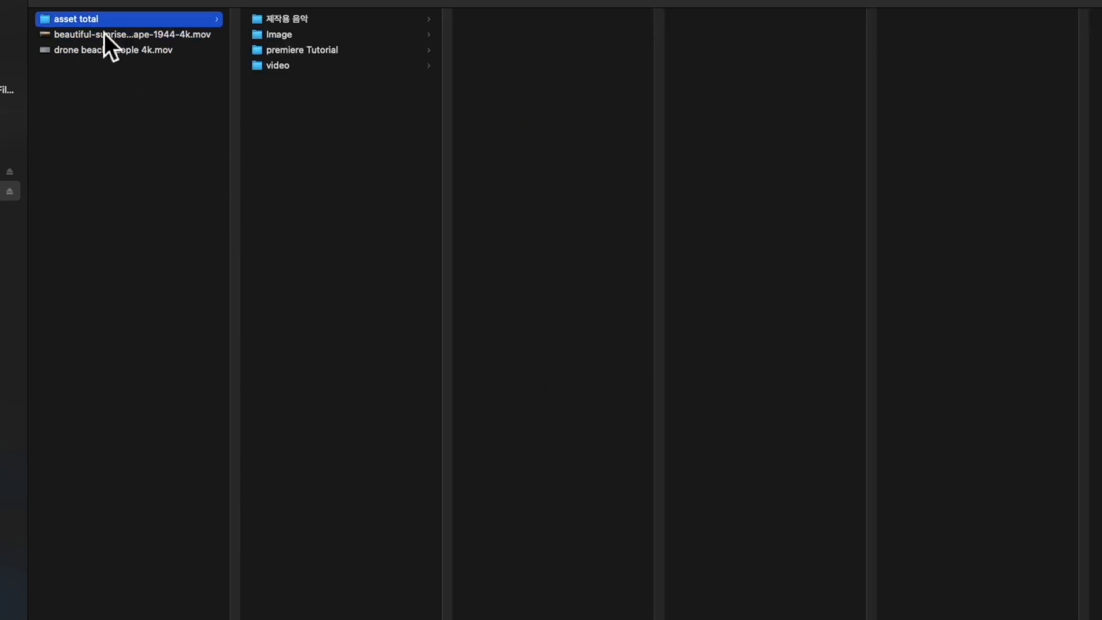
left_click(259, 65)
left_click(476, 23)
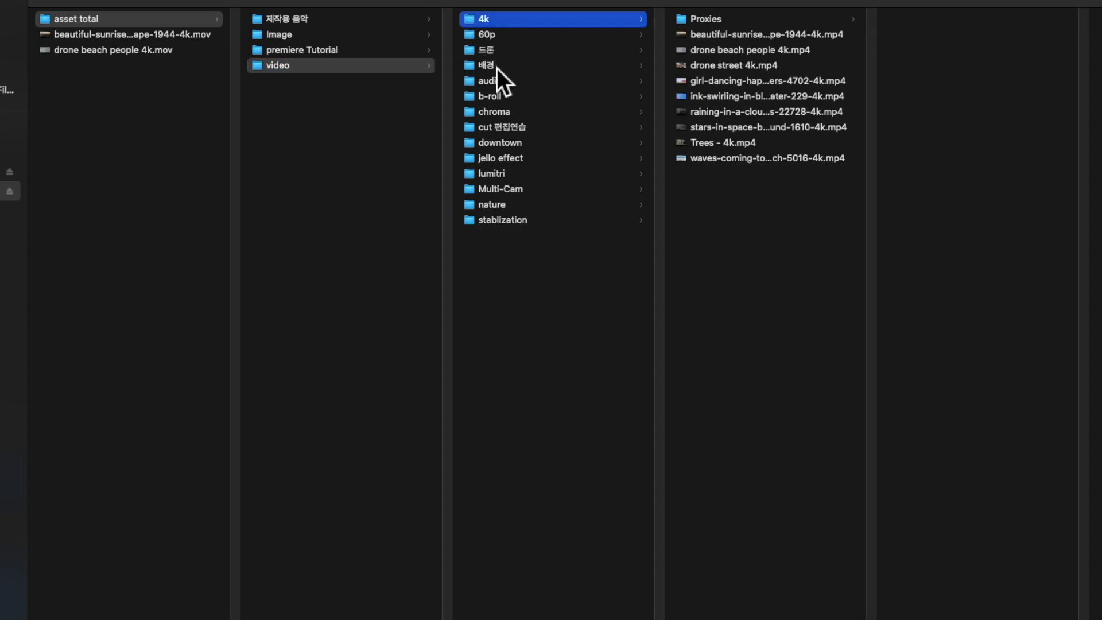
left_click(739, 38)
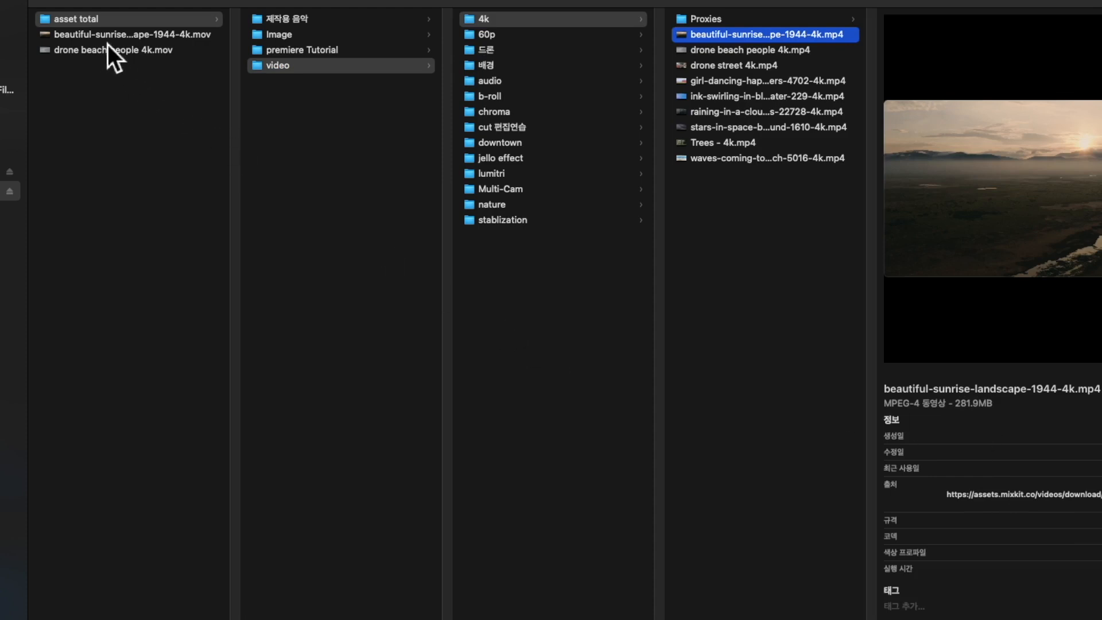
Recheck the transcoded beautiful-sunrise-landscape-1944-4k.mov on drive B, return to Premiere Pro, and scrub the sequence to 00:00:16:19.
left_click(123, 39)
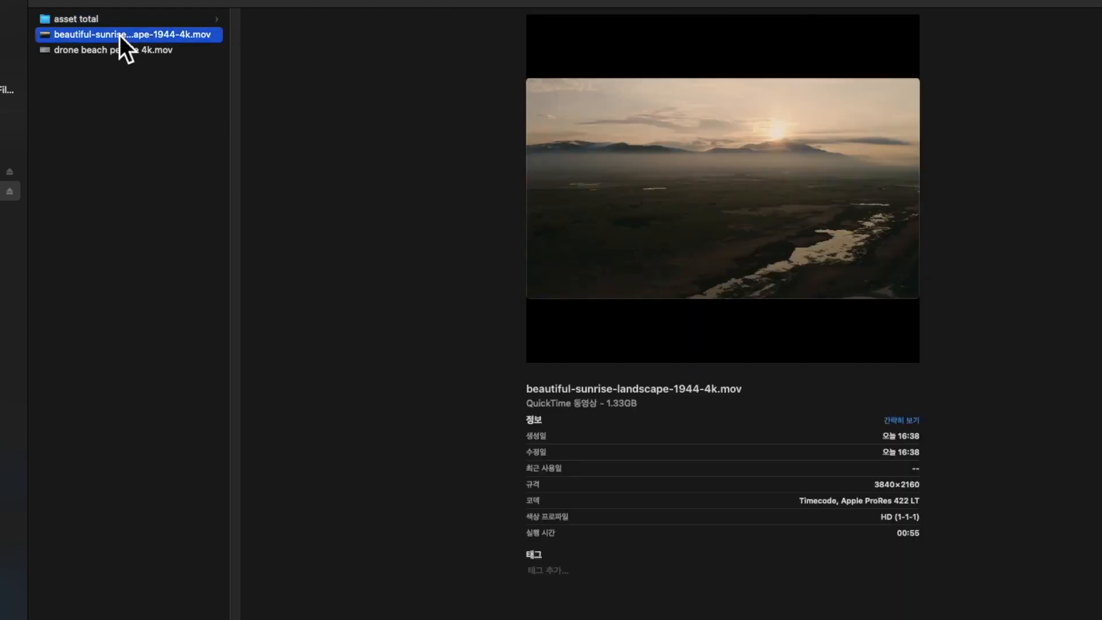
left_click(120, 36)
key("Return")
left_click(1099, 430)
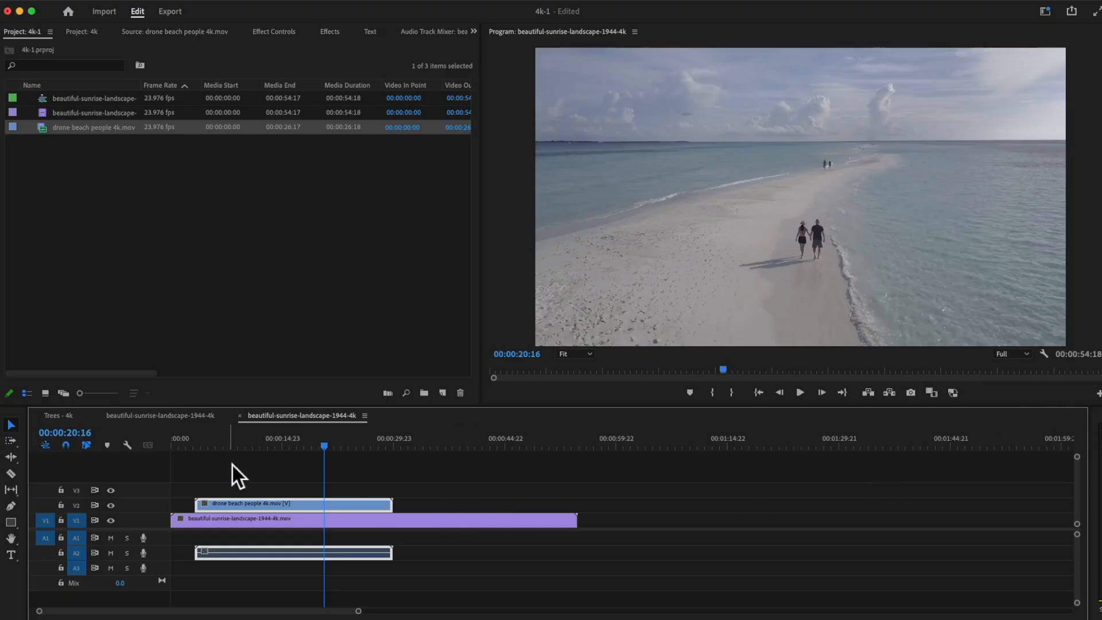
left_click_drag(253, 449, 301, 453)
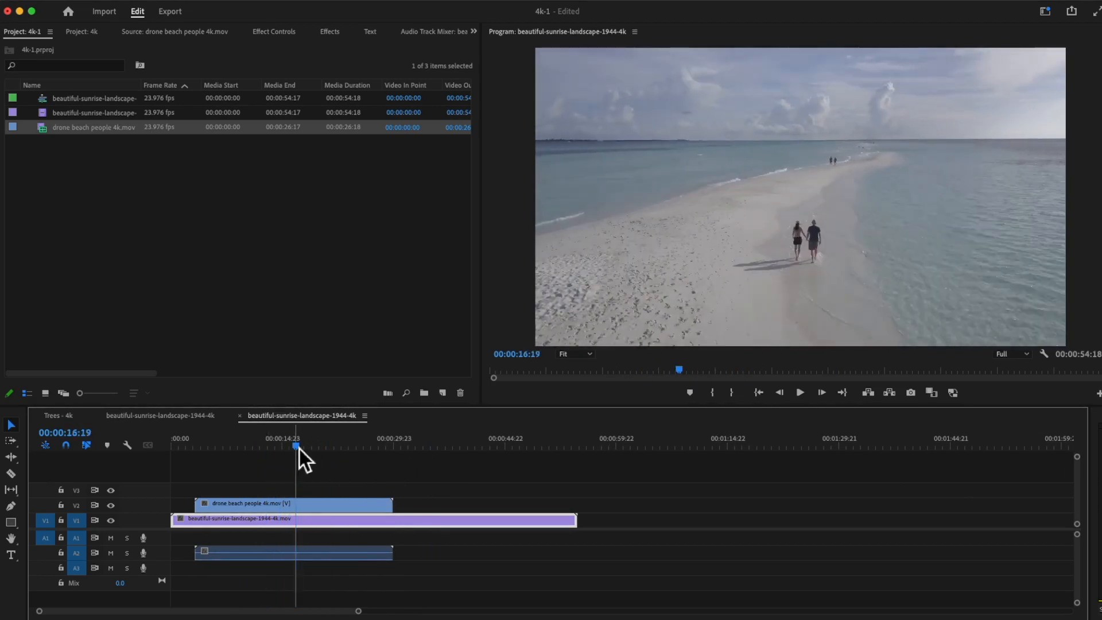
Set the 4k-1 project's ingest to Create Proxies with the ProRes Low Resolution Proxy preset.
left_click(248, 294)
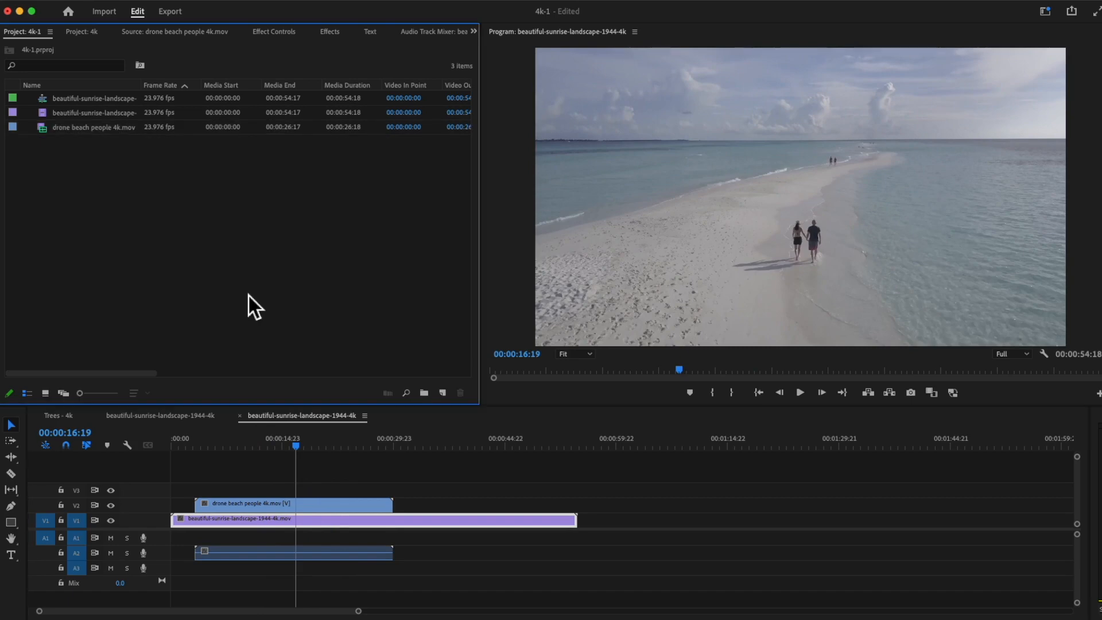
left_click(102, 2)
mouse_move(187, 376)
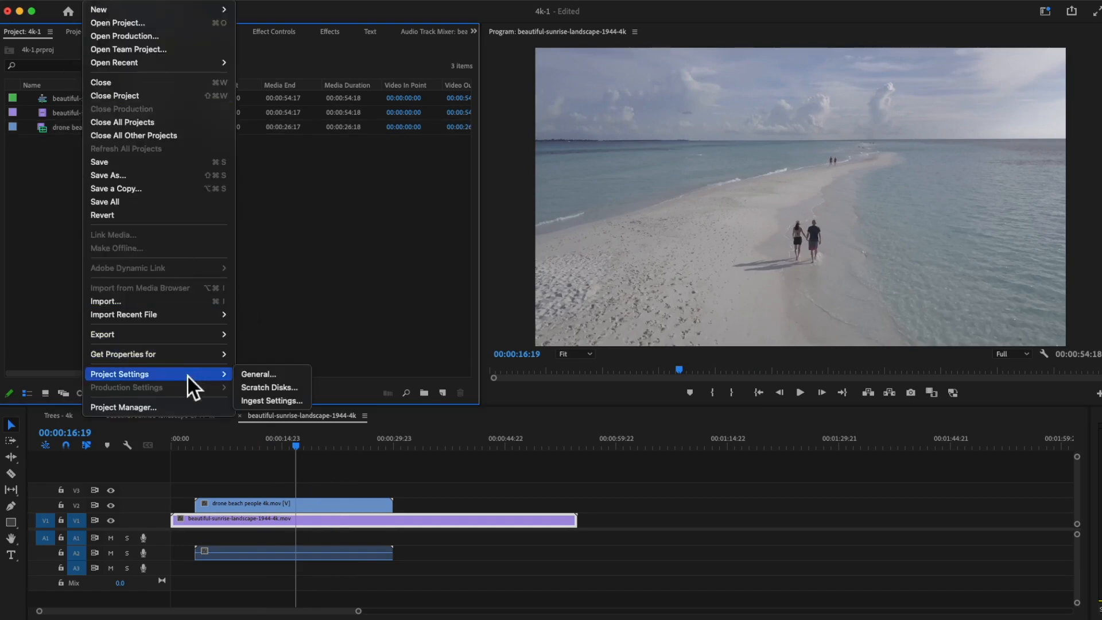
left_click(260, 402)
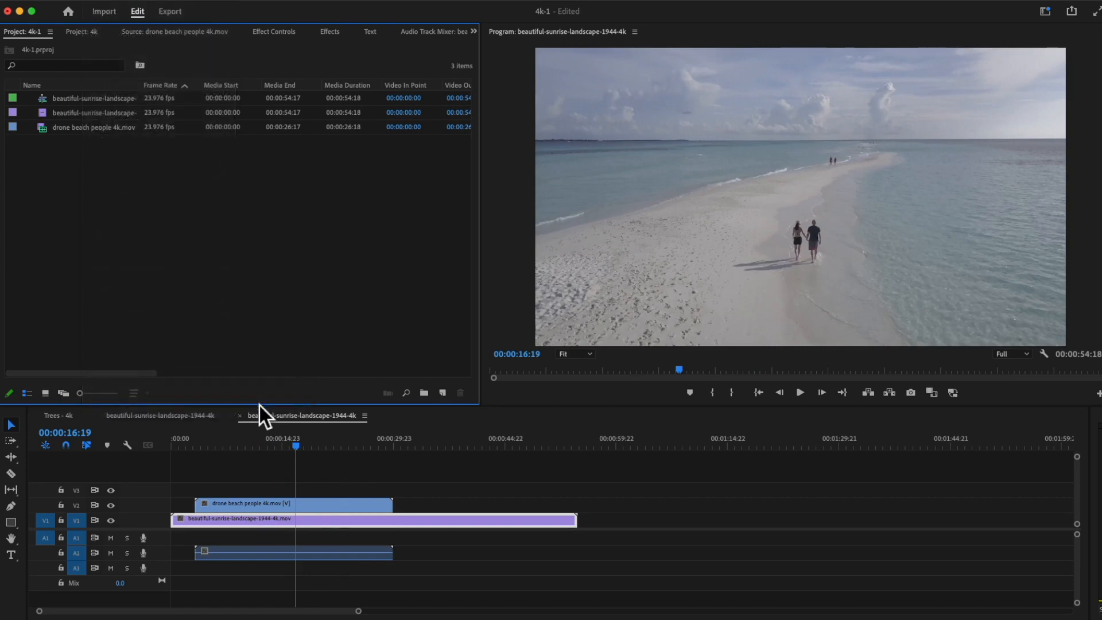
left_click(458, 194)
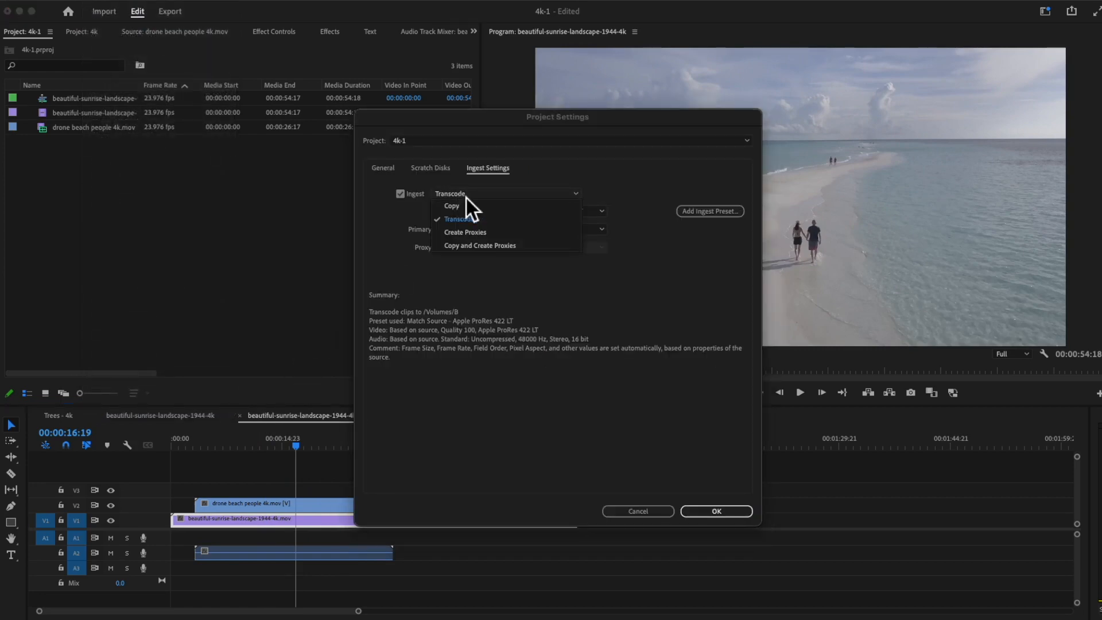
left_click(469, 233)
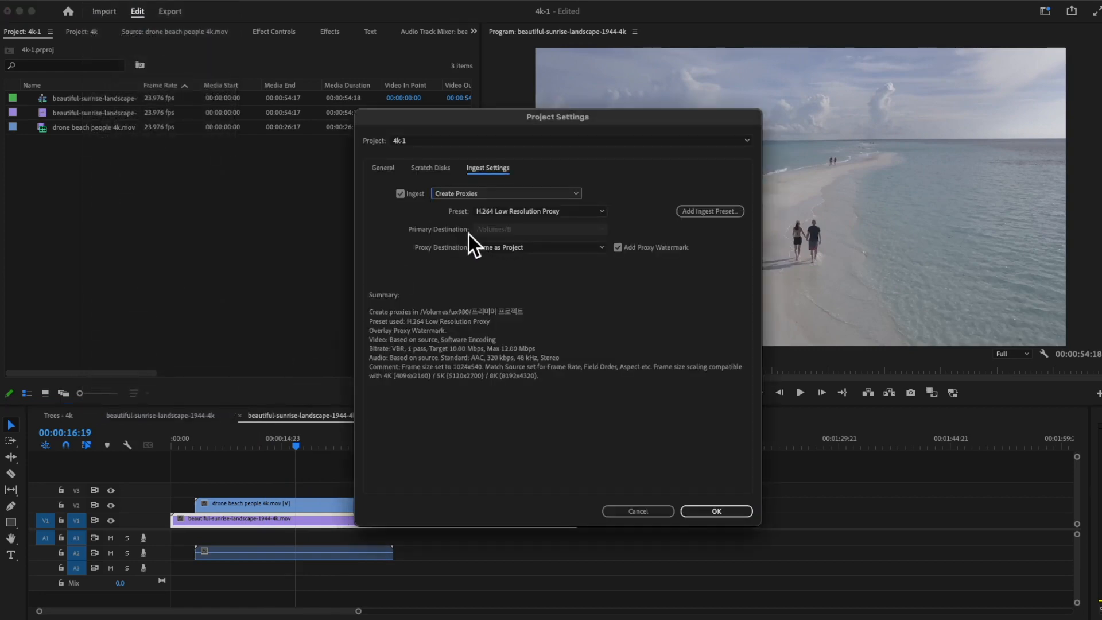
left_click(506, 194)
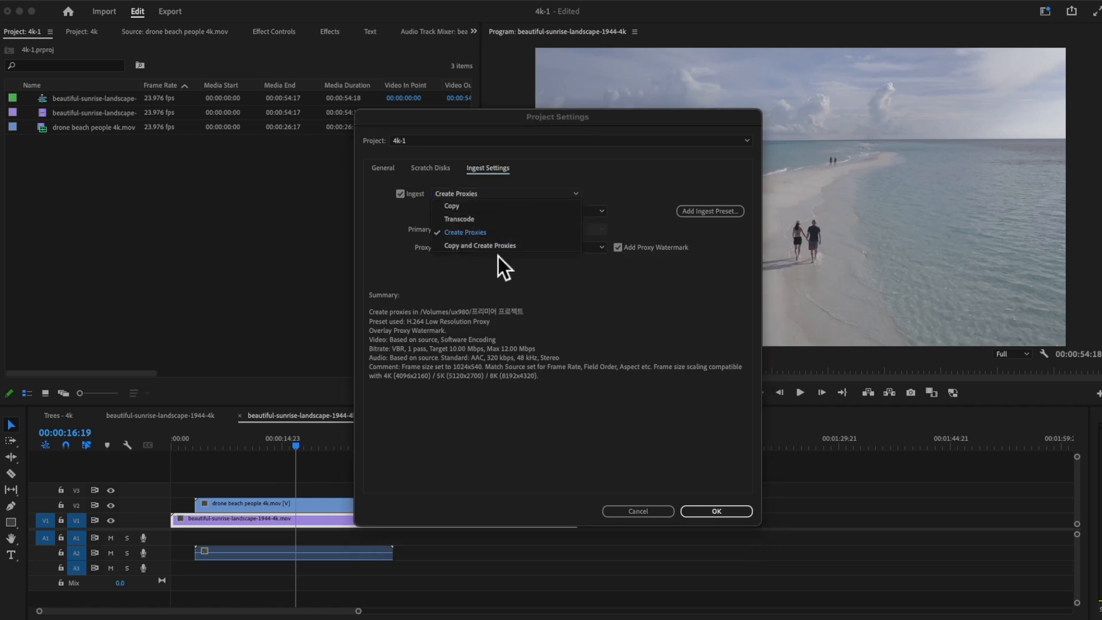
left_click(453, 235)
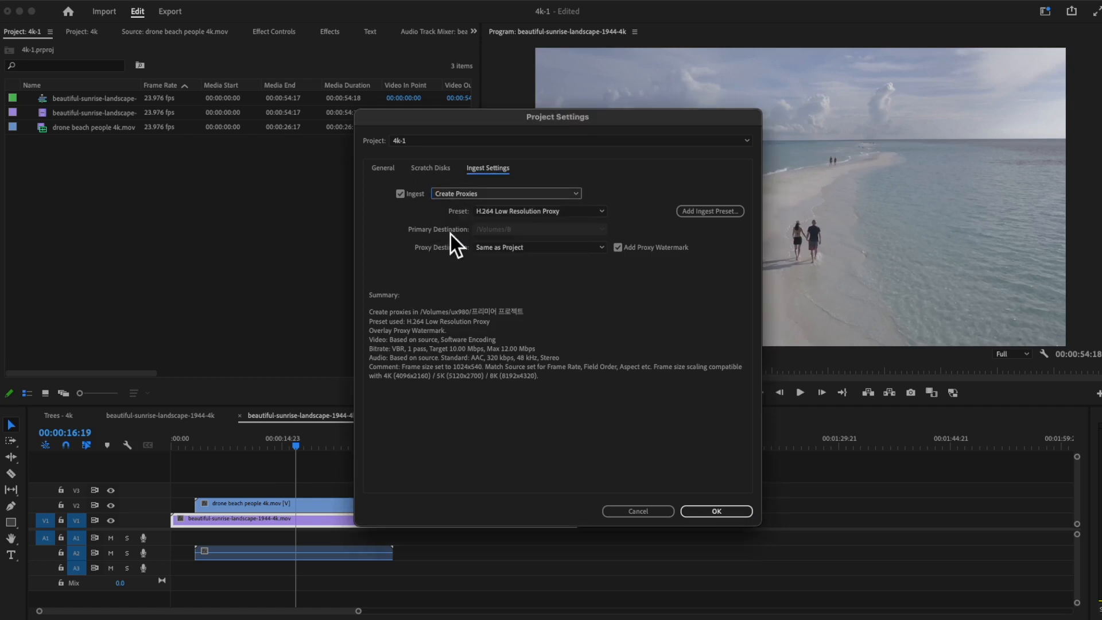
left_click(534, 212)
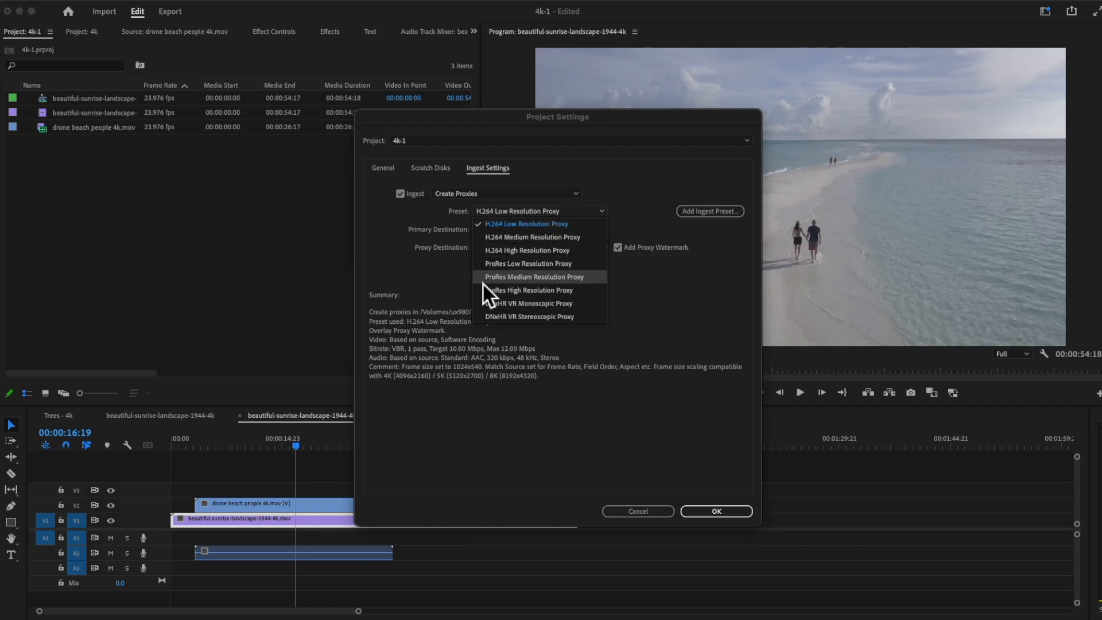
left_click(522, 266)
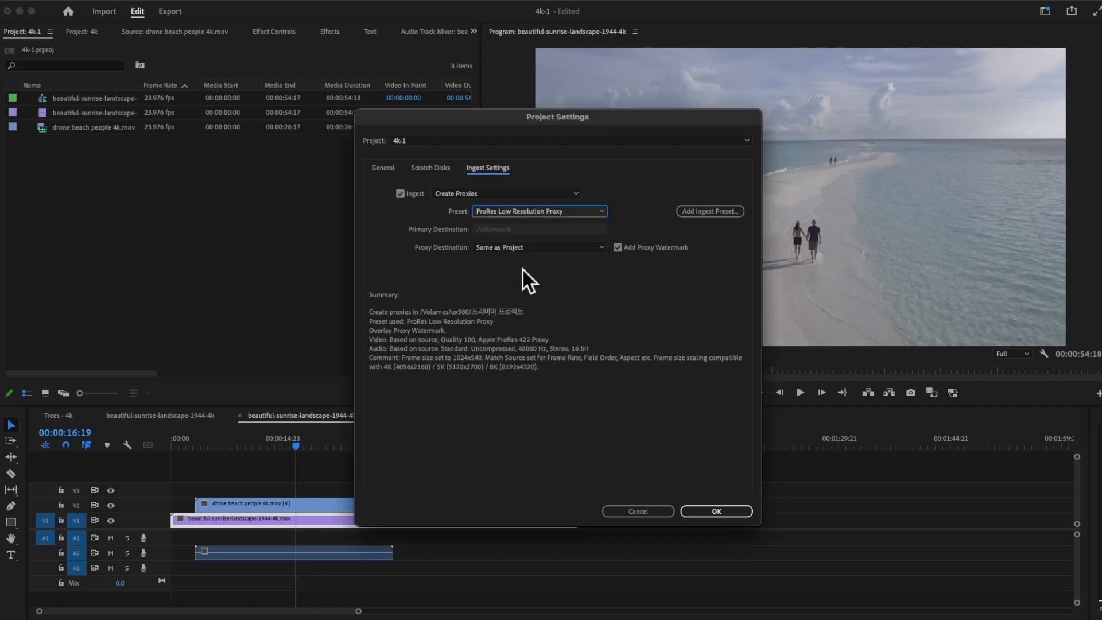
Set the proxy destination to drive B and apply the ingest settings.
left_click(554, 248)
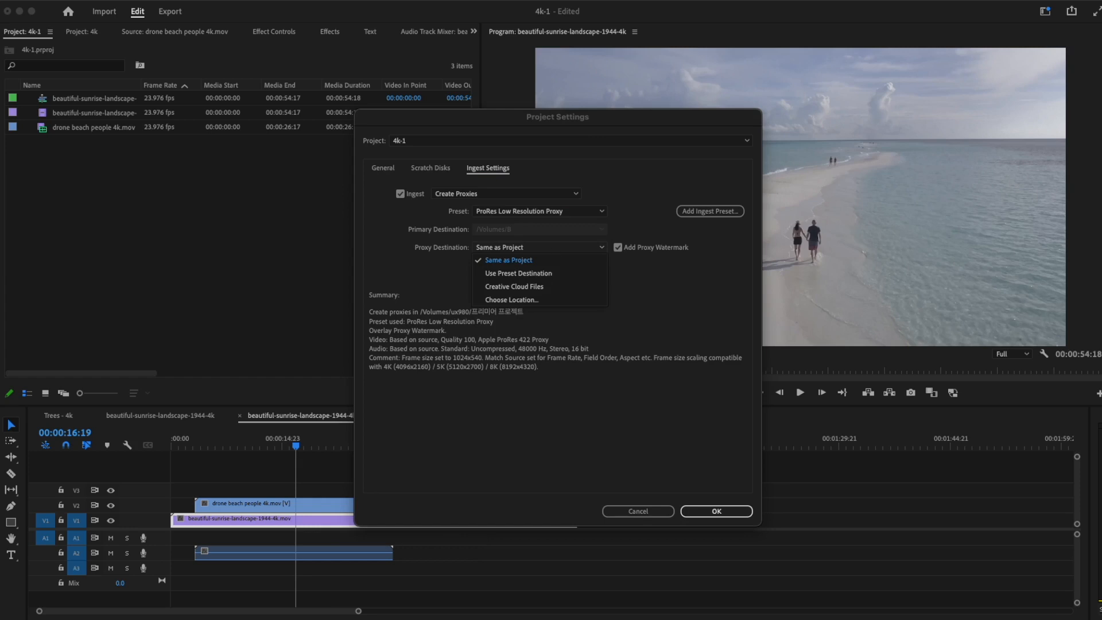
left_click(490, 301)
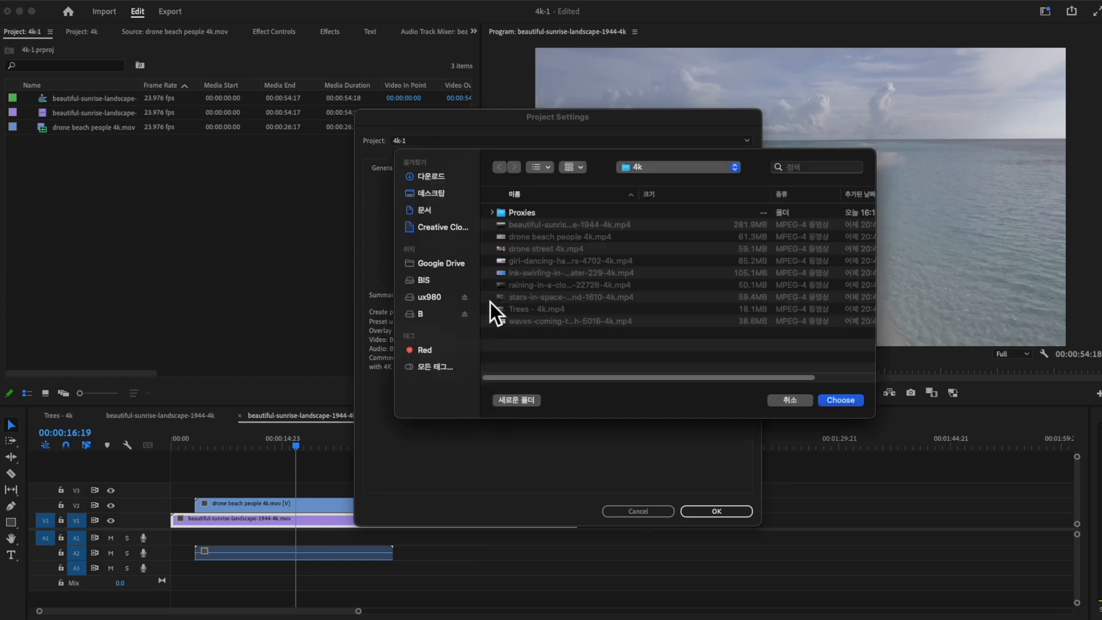
left_click(428, 316)
left_click(840, 400)
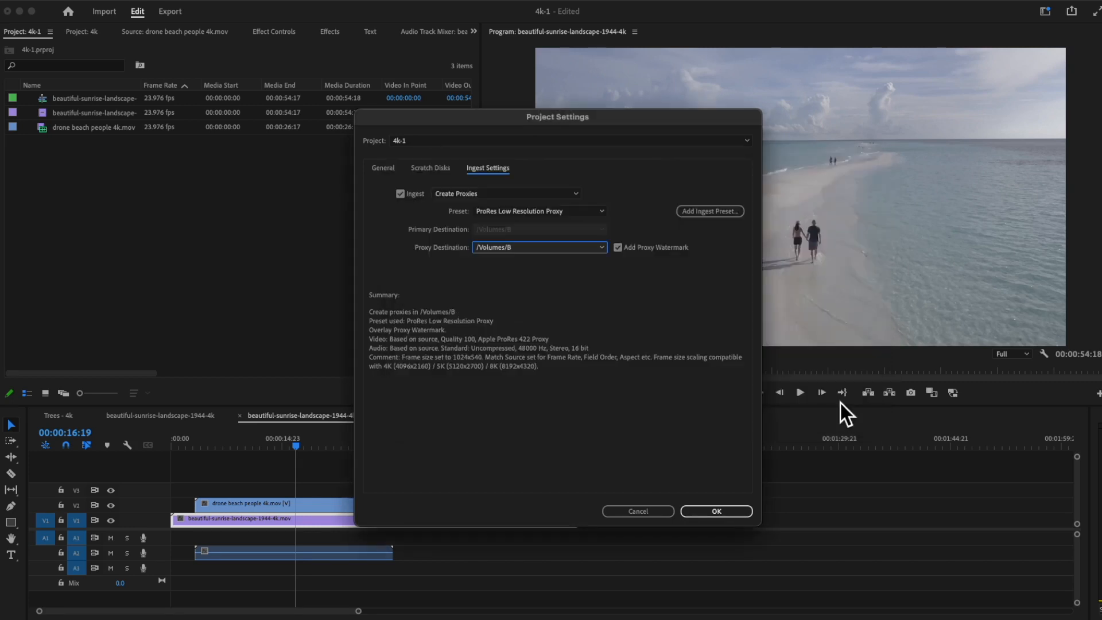
left_click(726, 515)
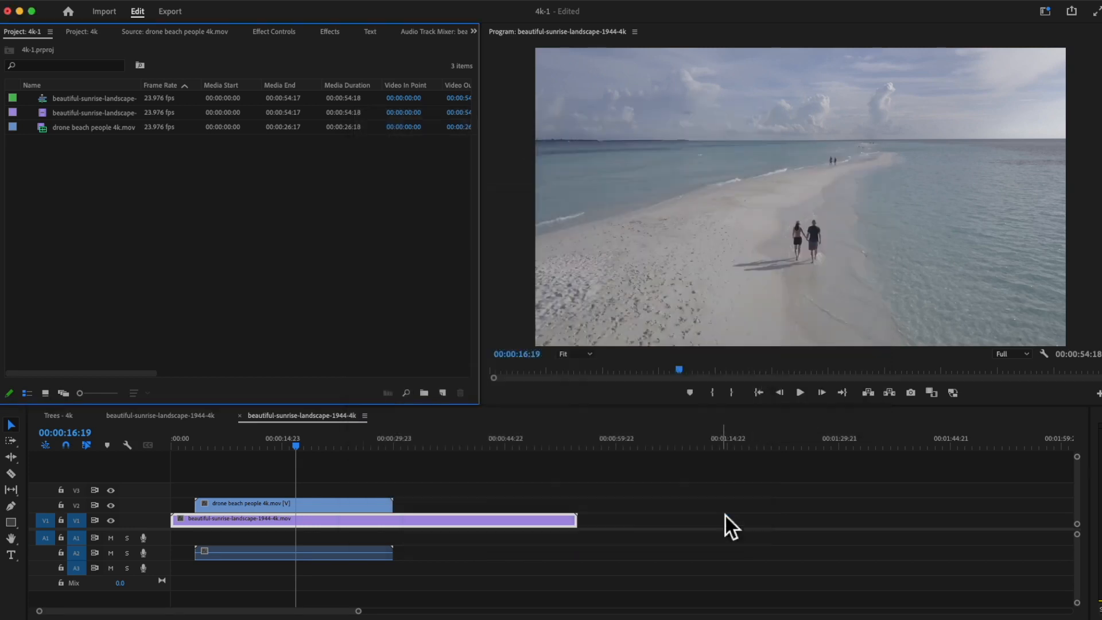
Import drone street 4k.mp4 and girl-dancing-happily-in-a-field-of-flowers-4702-4k.mp4, check their proxy encoding in Media Encoder, and return to Premiere Pro.
double_click(257, 301)
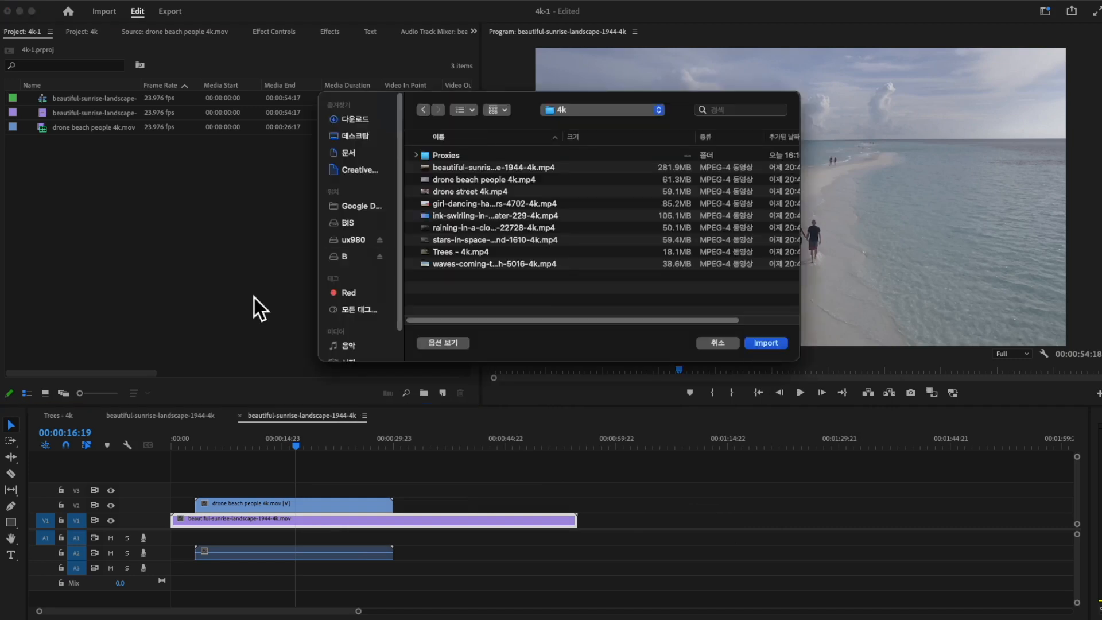
left_click(490, 196)
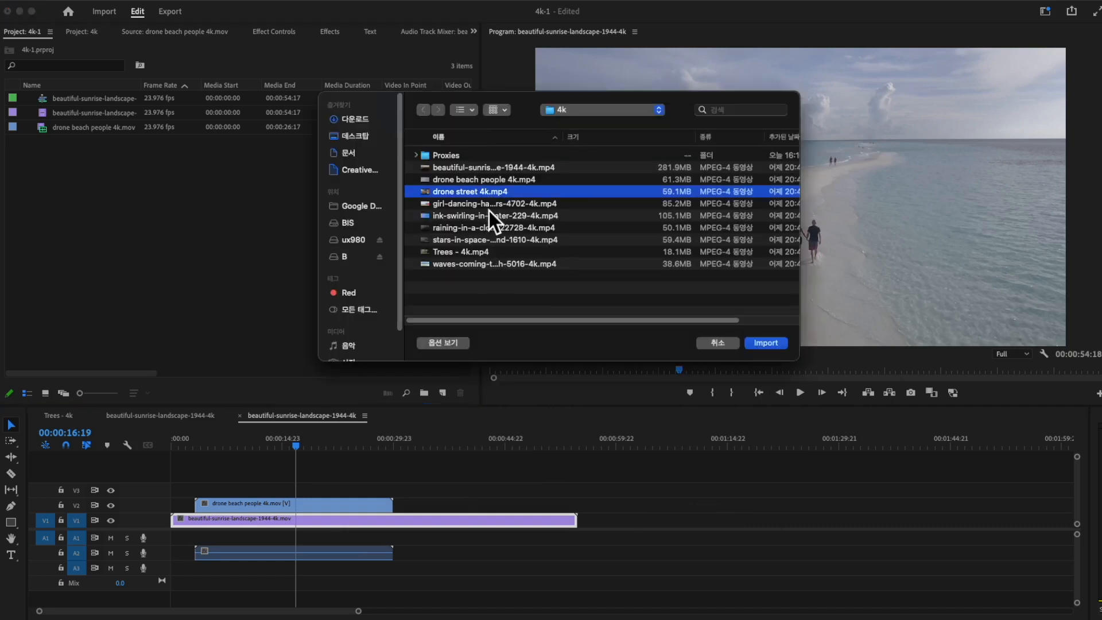
left_click(489, 205, "shift")
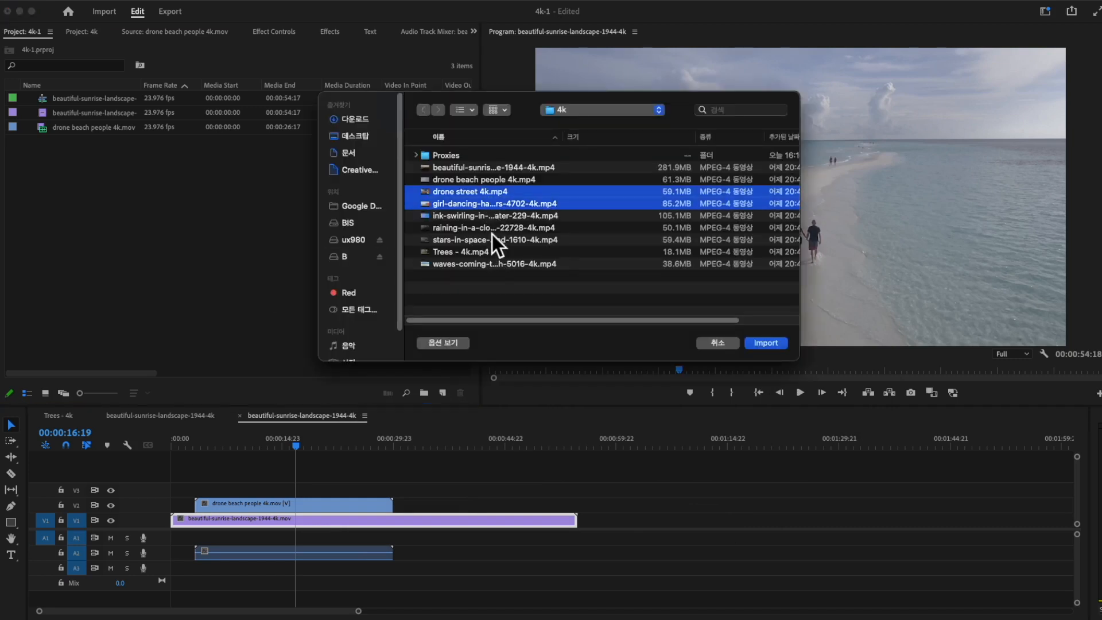
left_click(767, 343)
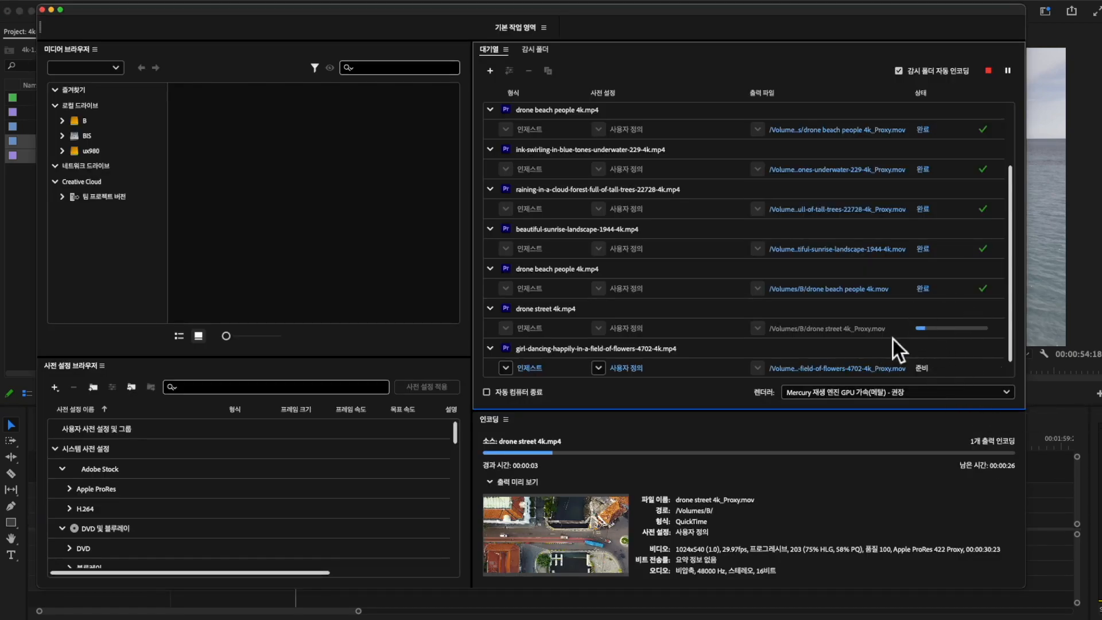
scroll(927, 340, "down", 1)
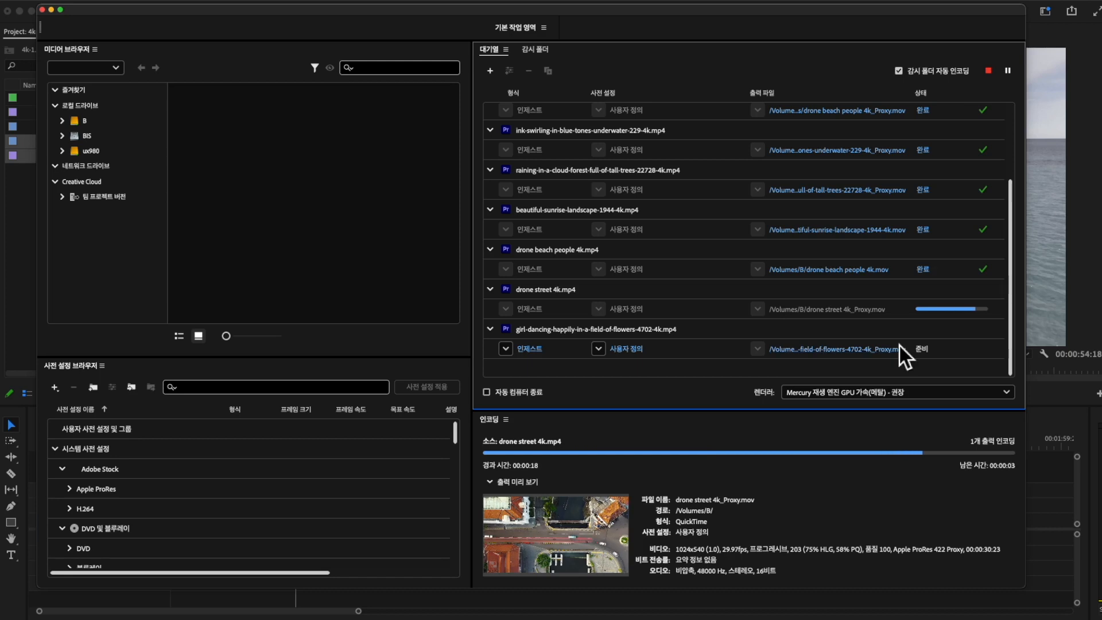
left_click(1089, 410)
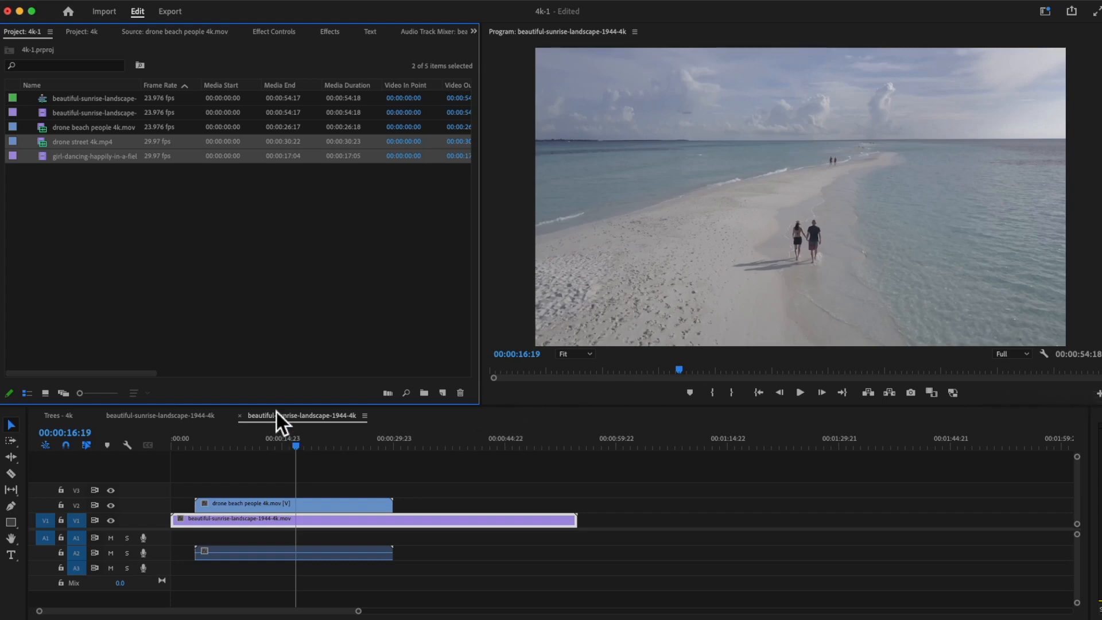
Place drone street 4k.mp4 on V1 shortly after the sunrise clip and the girl-dancing clip directly above it on V2.
left_click(73, 157)
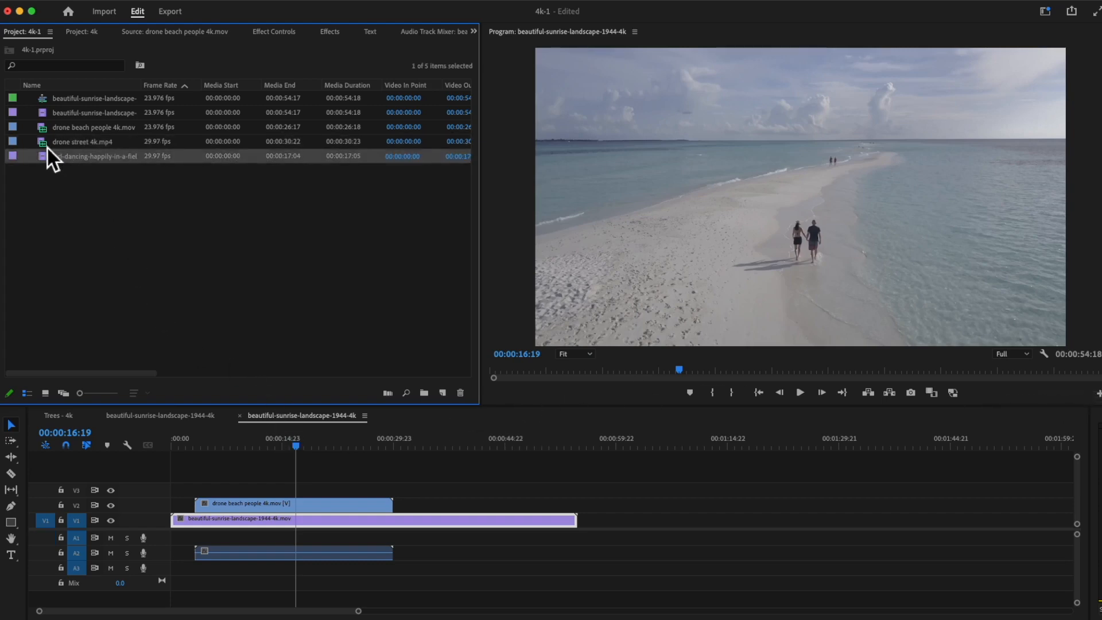
left_click_drag(47, 148, 615, 517)
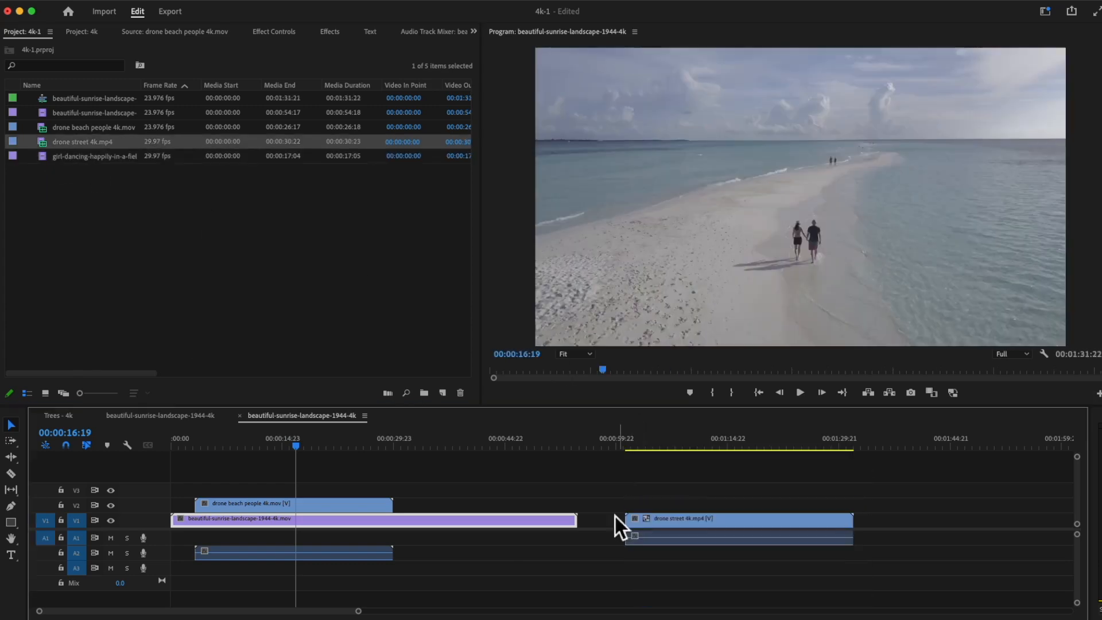
left_click(46, 160)
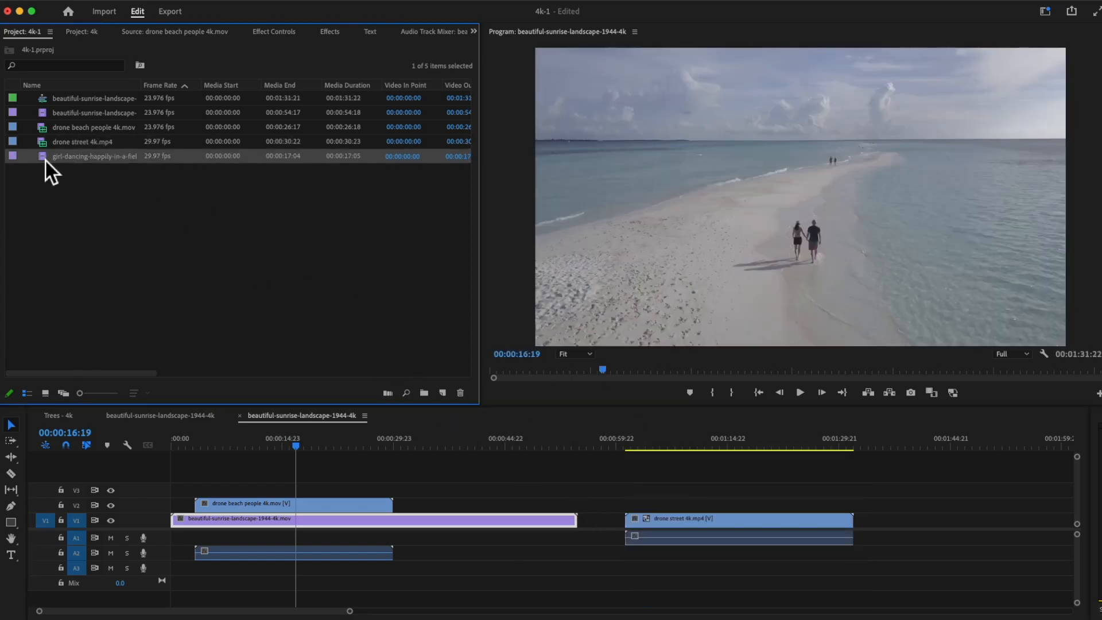
left_click_drag(48, 163, 628, 505)
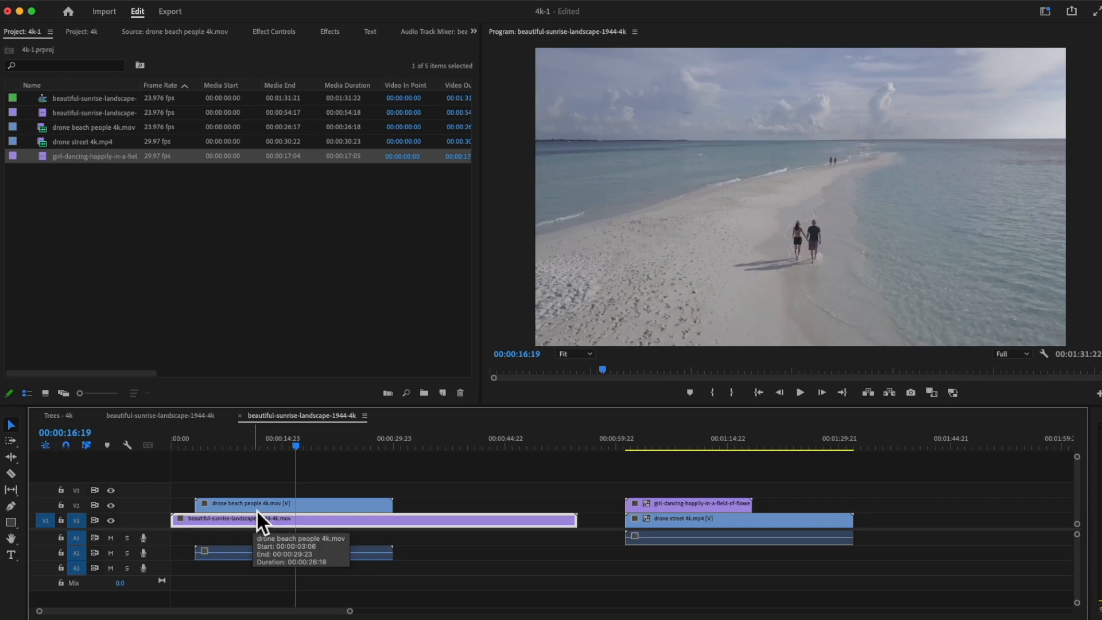
Play and scrub the girl-dancing clip, compare with the earlier drone beach section, and return the playhead to 00:01:11:11.
left_click(673, 446)
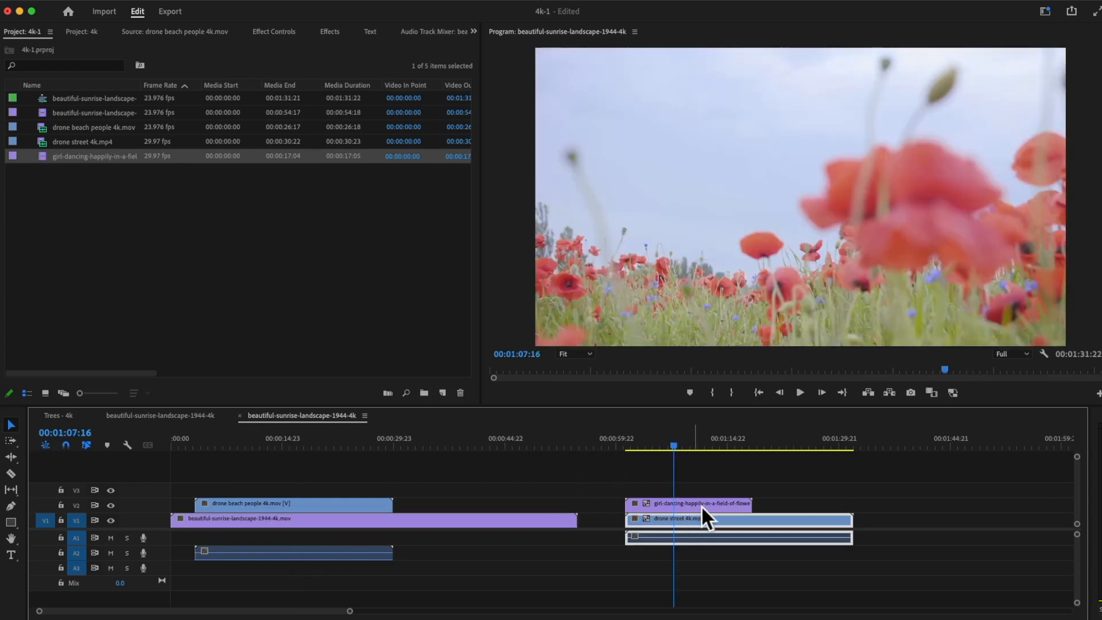
left_click(702, 503)
left_click(657, 447)
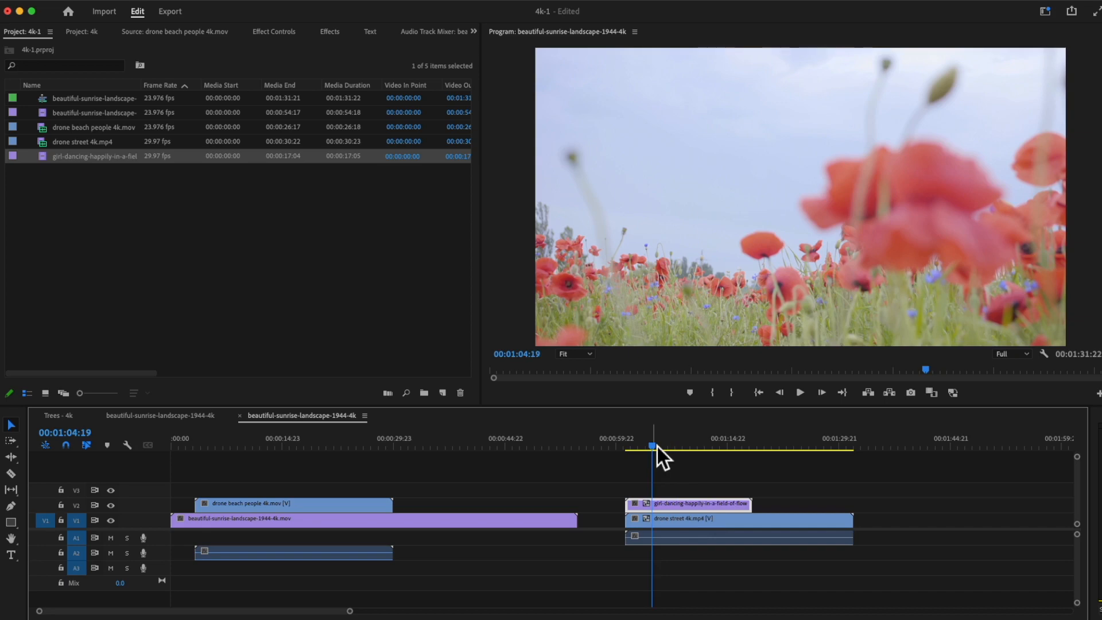
key("space")
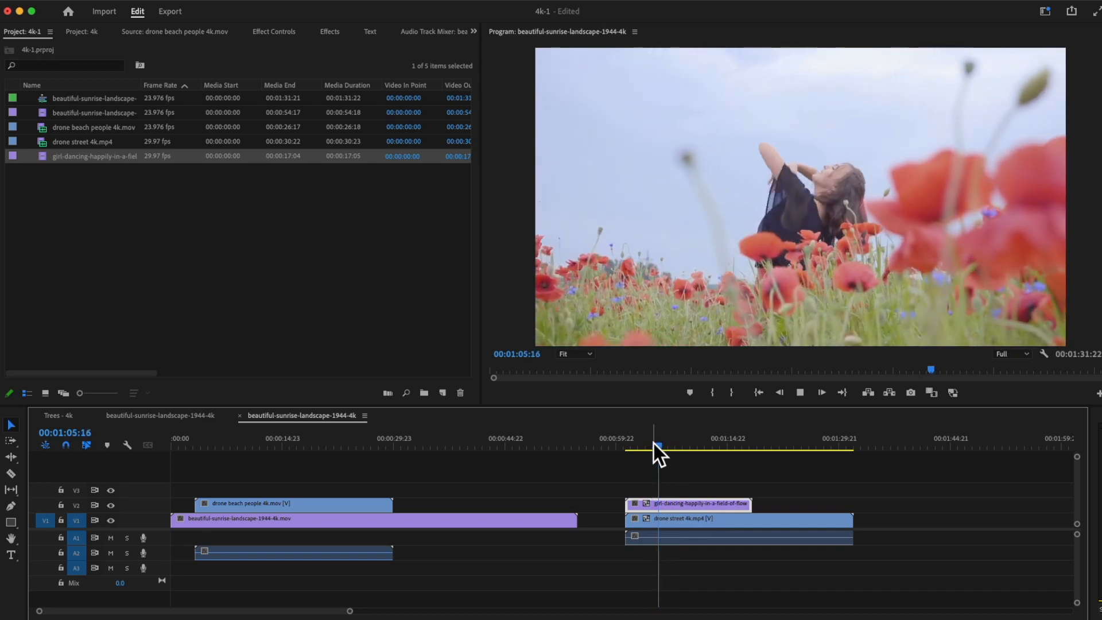
key("space")
left_click_drag(658, 447, 697, 467)
left_click(335, 442)
left_click_drag(340, 440, 300, 453)
left_click(684, 446)
left_click_drag(685, 446, 706, 449)
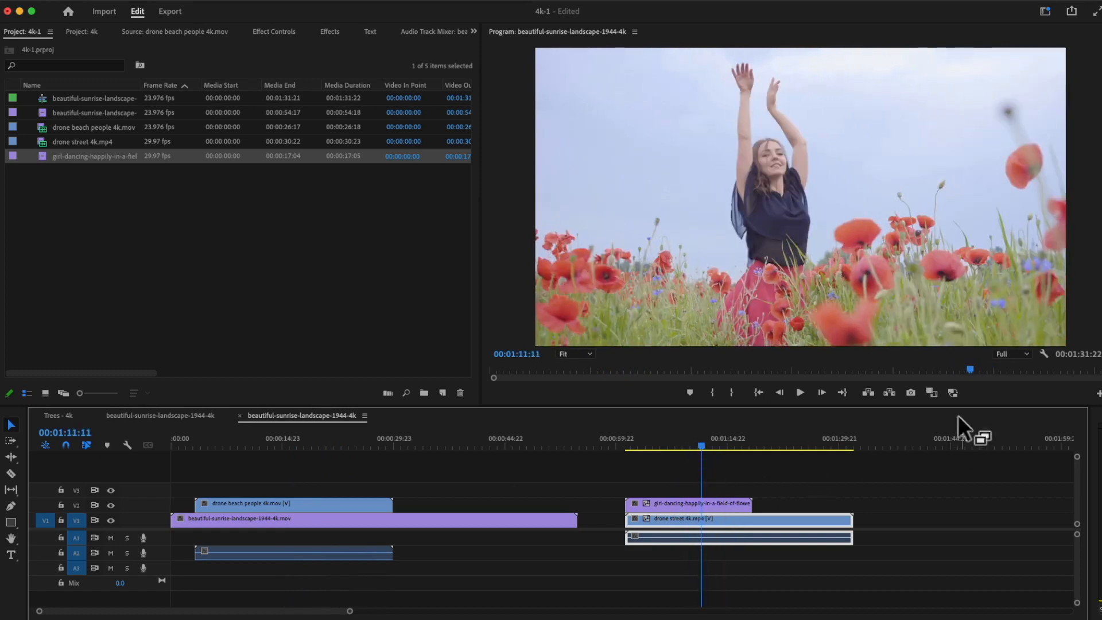
Turn proxies on, scrub the girl-dancing clip, turn proxies off again, and scrub to 00:01:21:01.
left_click(953, 393)
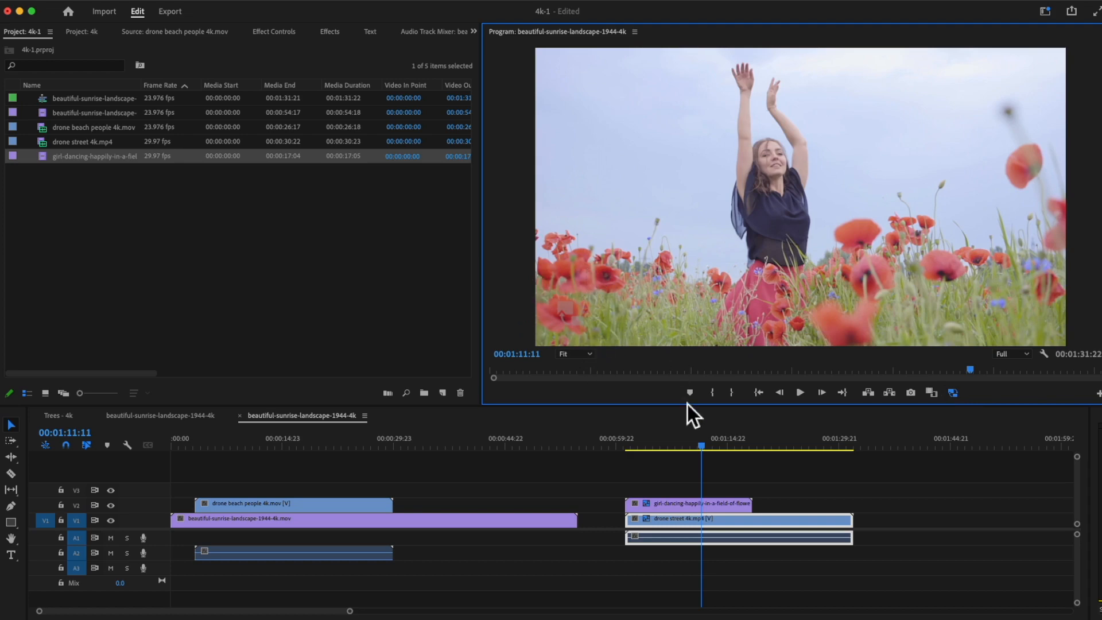
mouse_move(707, 449)
left_mouse_down()
mouse_move(687, 449)
mouse_move(730, 452)
mouse_move(713, 451)
left_mouse_up()
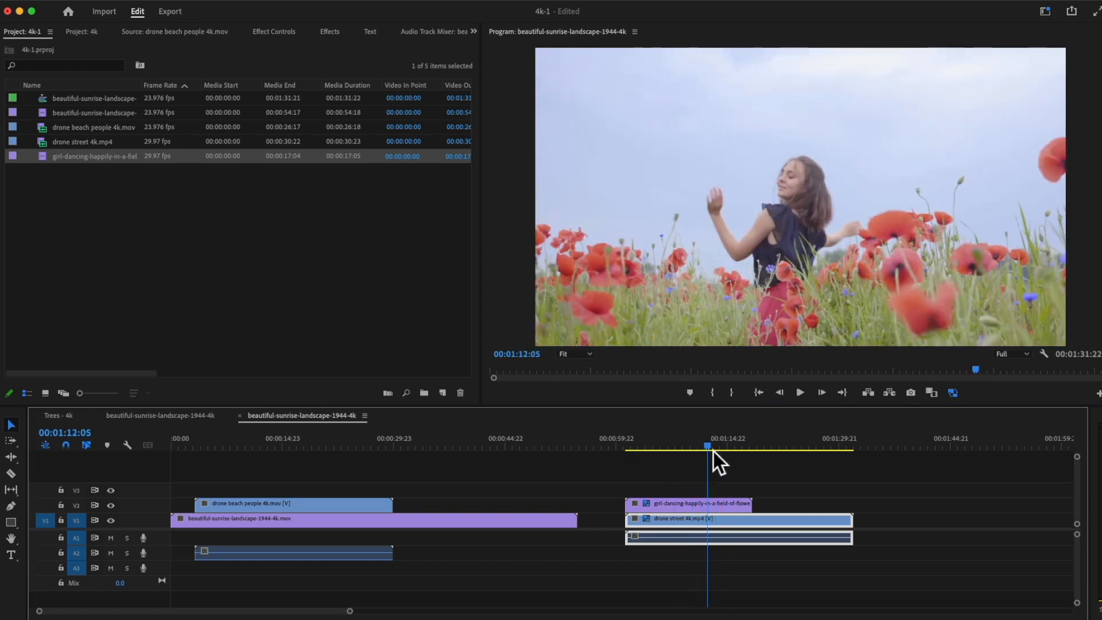
left_click(953, 393)
left_click_drag(714, 449, 783, 473)
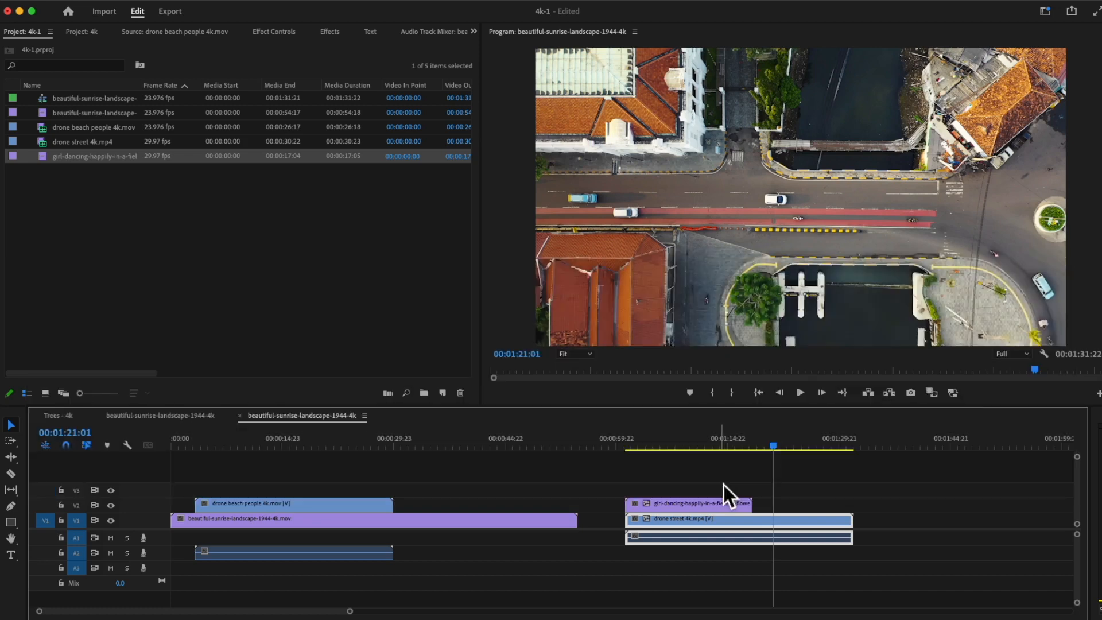
Turn off ingest in the ingest settings of project 4k-1.
left_click(208, 267)
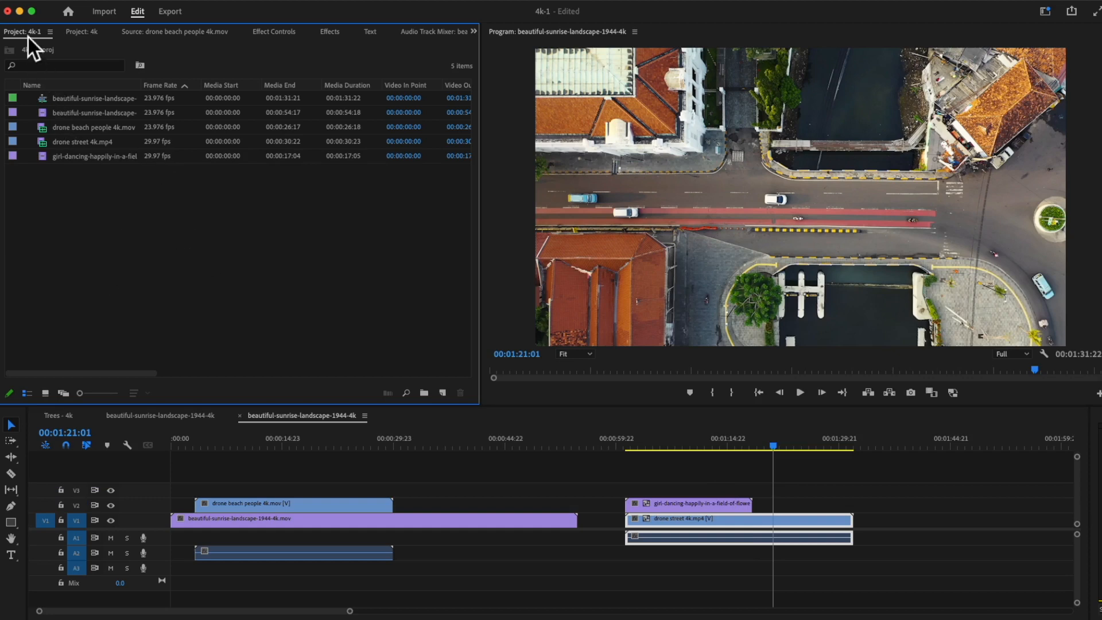
left_click(99, 7)
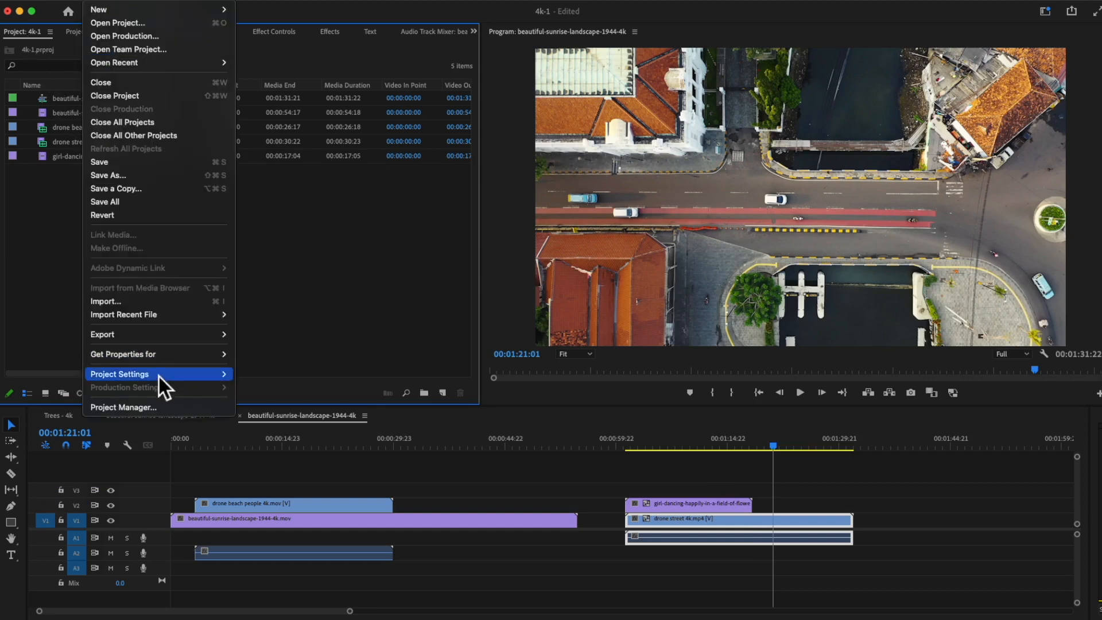
mouse_move(159, 376)
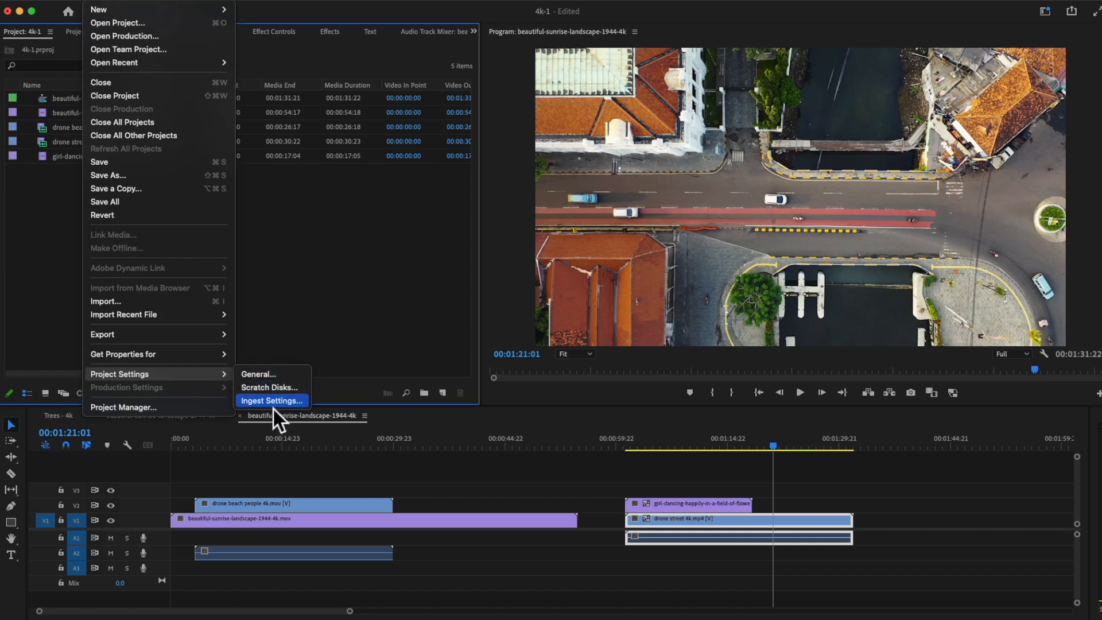
left_click(349, 304)
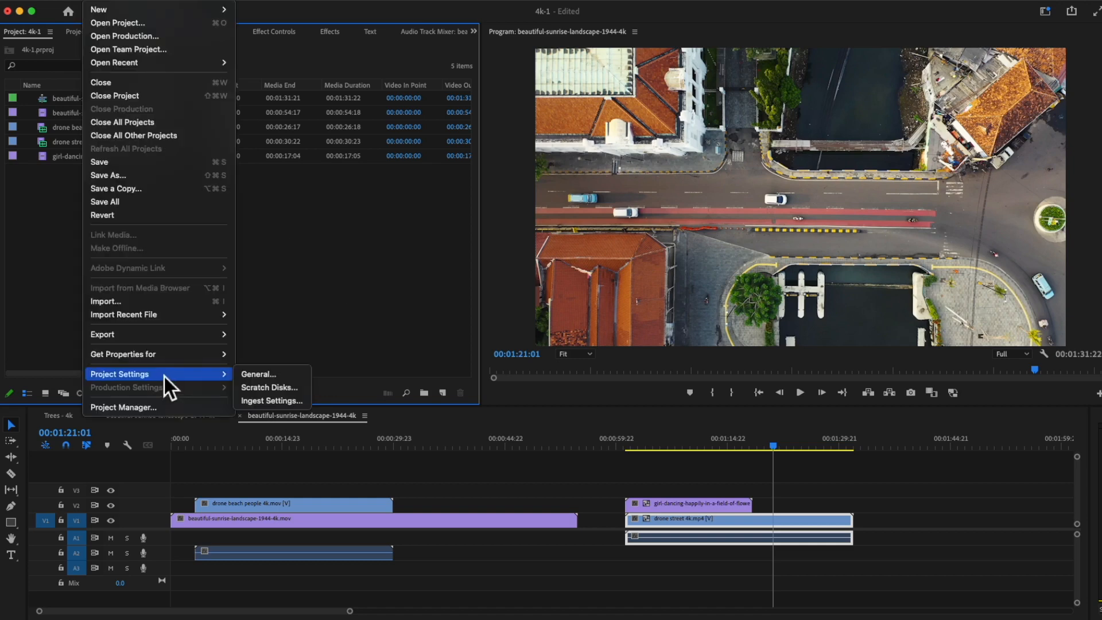
left_click(273, 401)
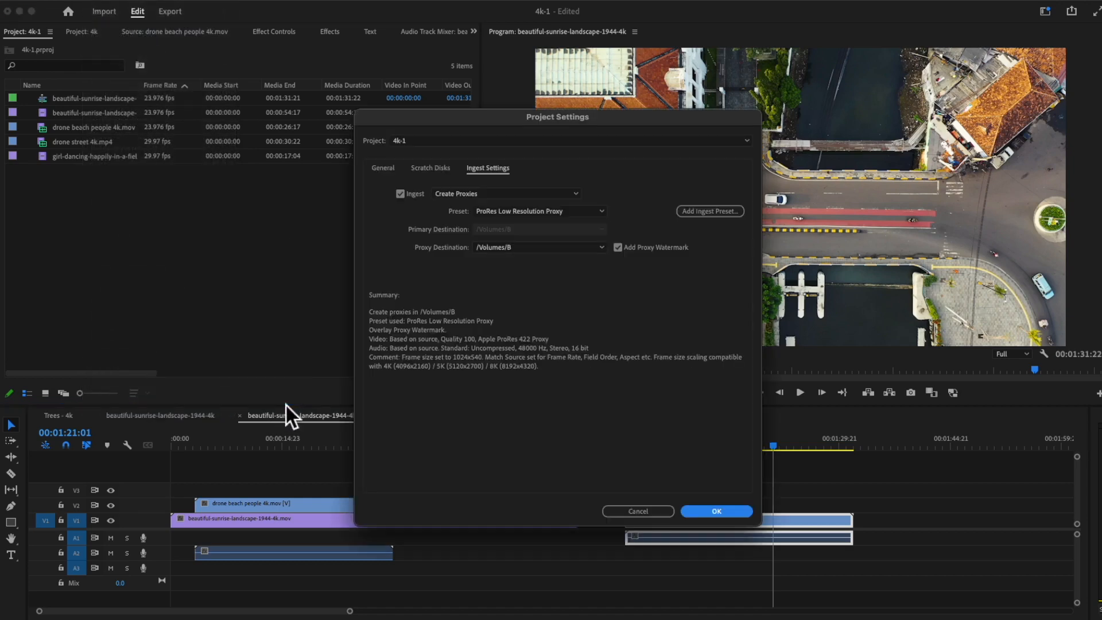
left_click(400, 194)
left_click(700, 510)
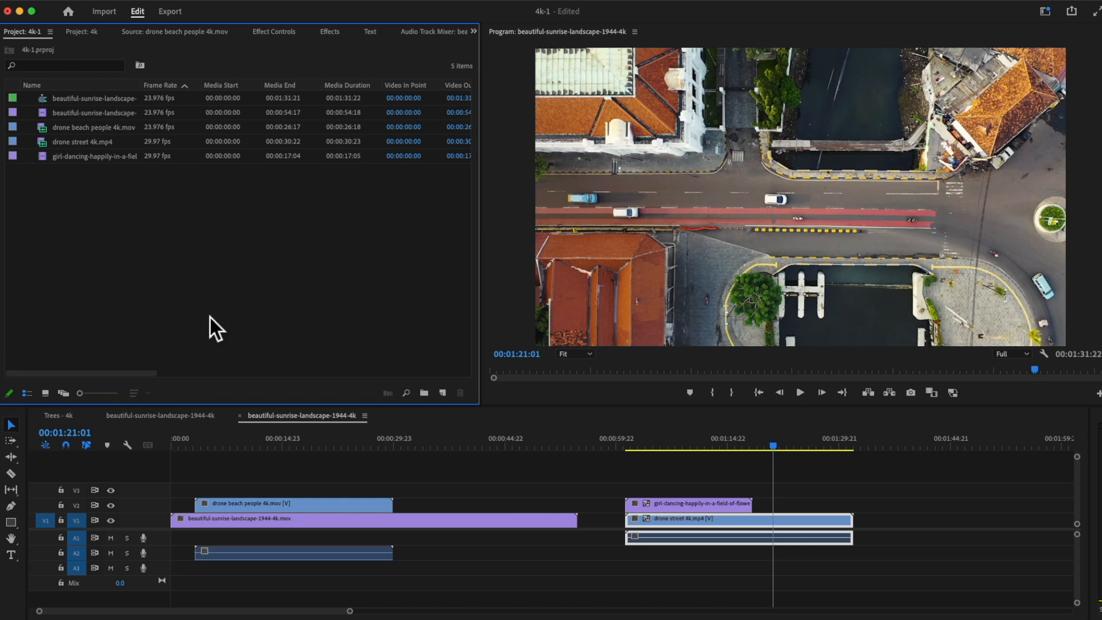
Show the Media Browser and dock it in the same group as the project bin and Effect Controls.
left_click(390, 10)
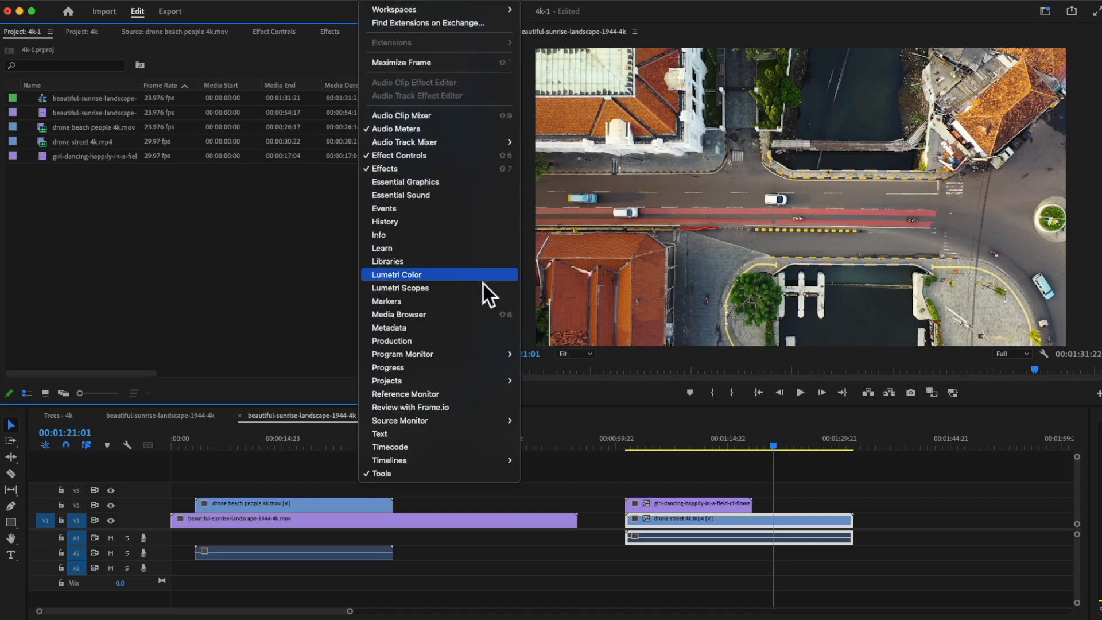
left_click(377, 319)
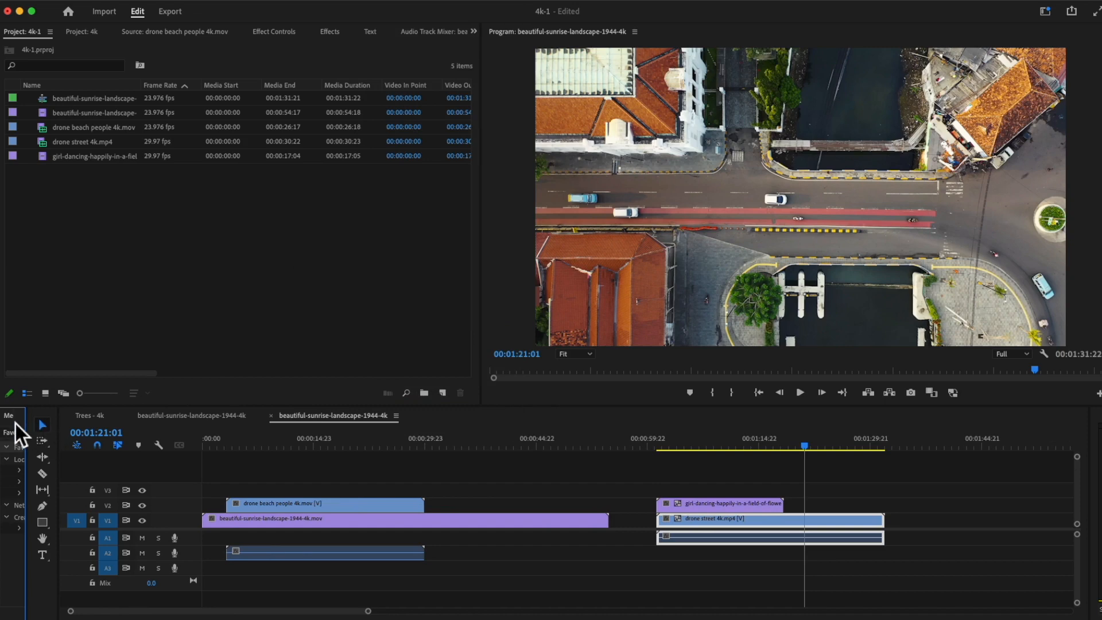
left_click_drag(15, 421, 187, 278)
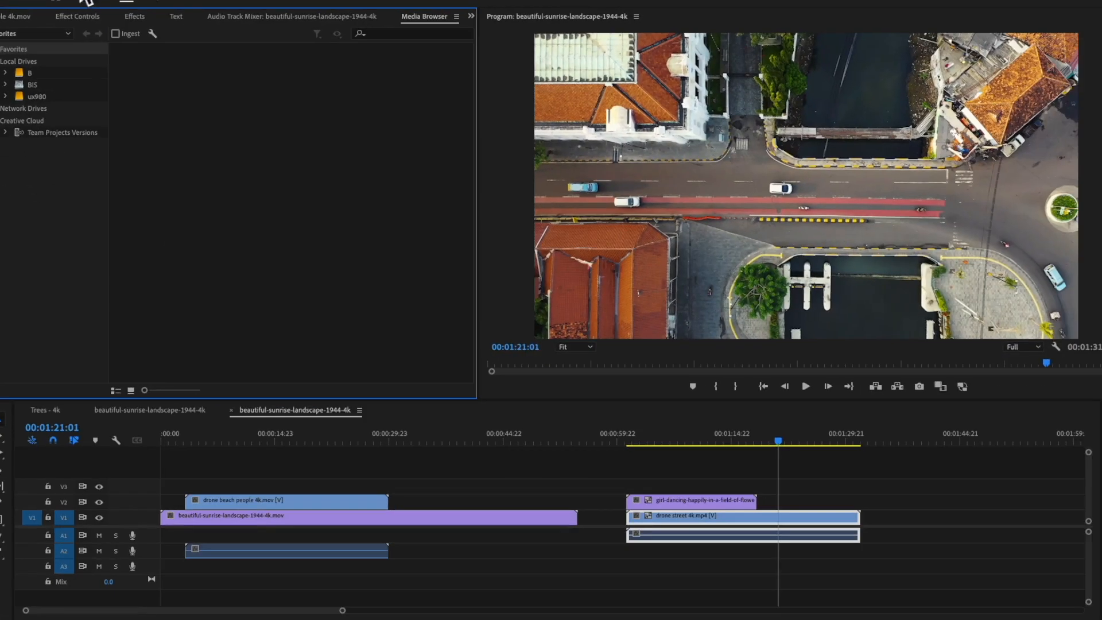
Turn on ingest from the Media Browser, check the matching project ingest settings, and close the dialog.
left_click(236, 0)
mouse_move(150, 367)
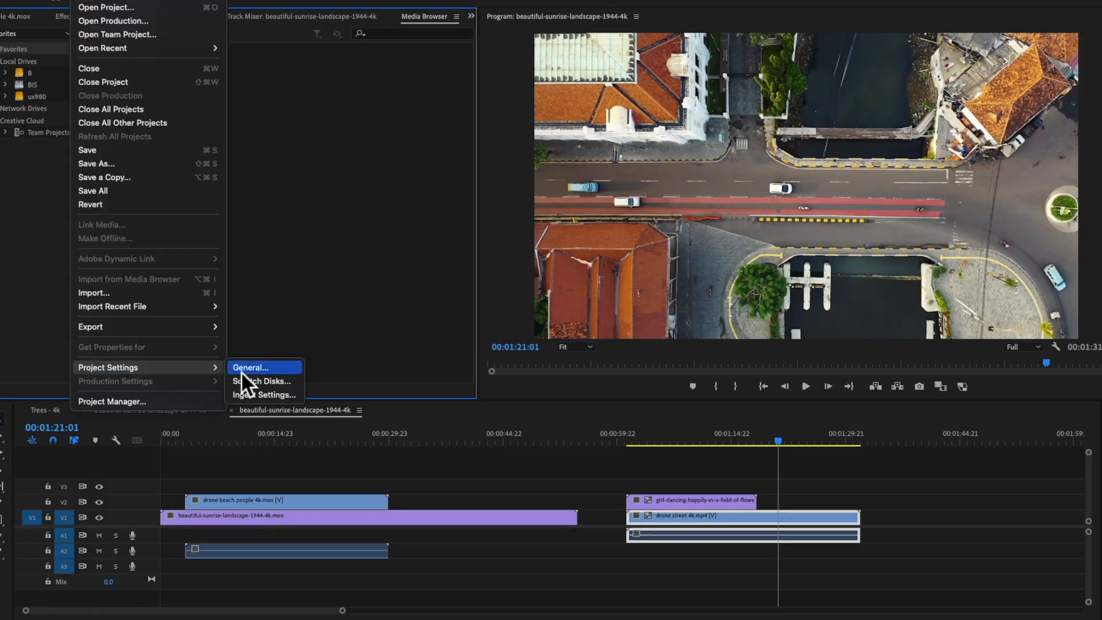
left_click(268, 397)
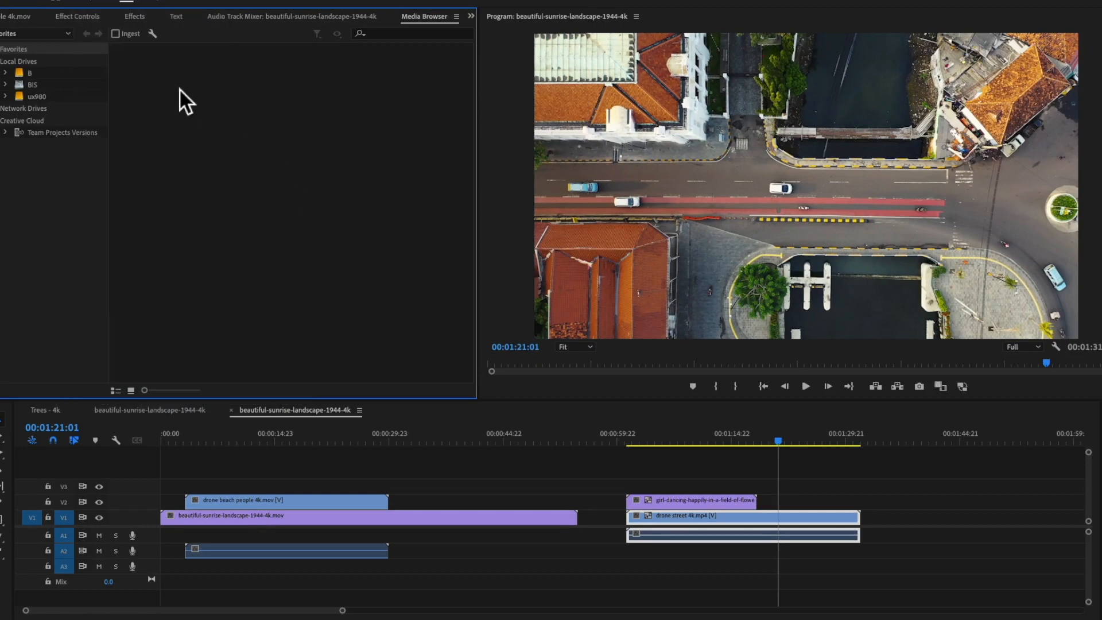
left_click(152, 33)
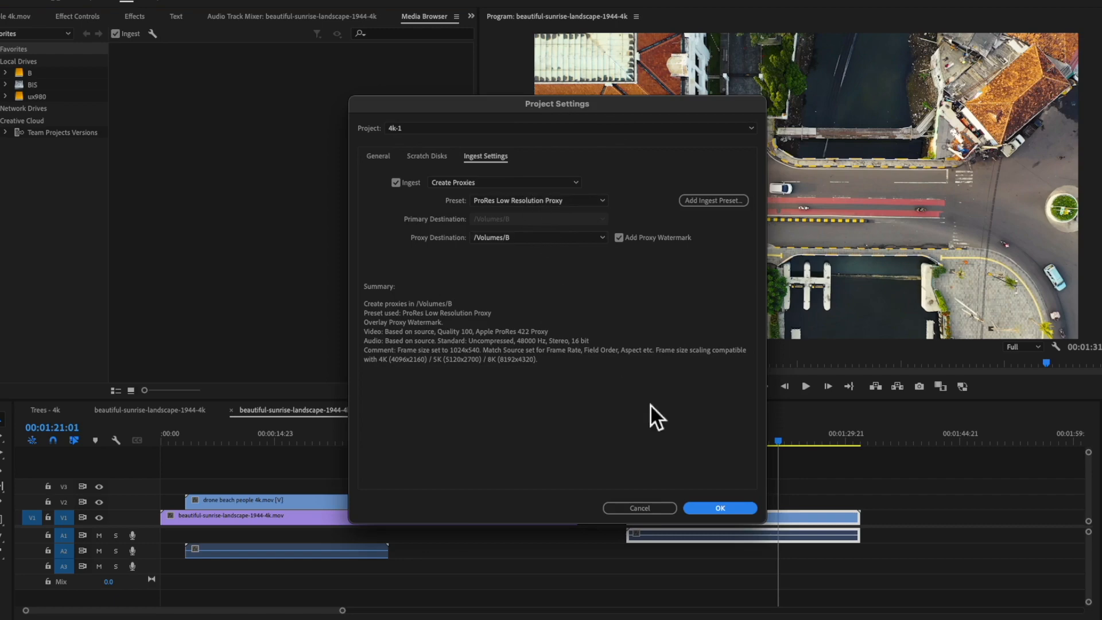
left_click(653, 511)
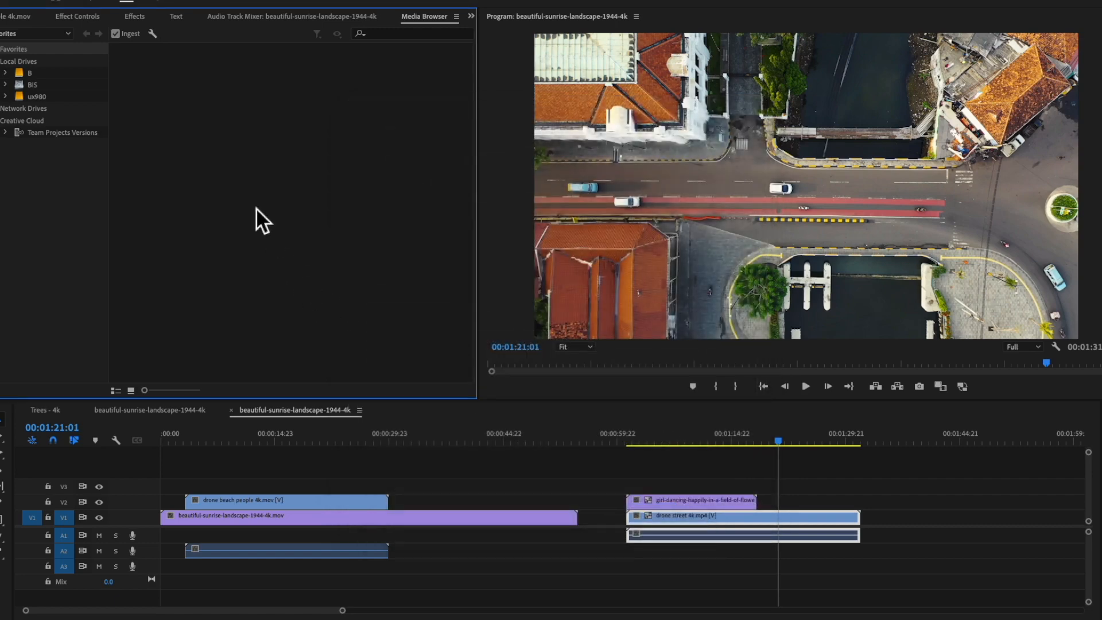
Turn ingest off from the Media Browser, check the project's ingest settings, and cancel out of the dialog.
left_click(95, 2)
left_click(297, 198)
left_click(95, 2)
mouse_move(178, 367)
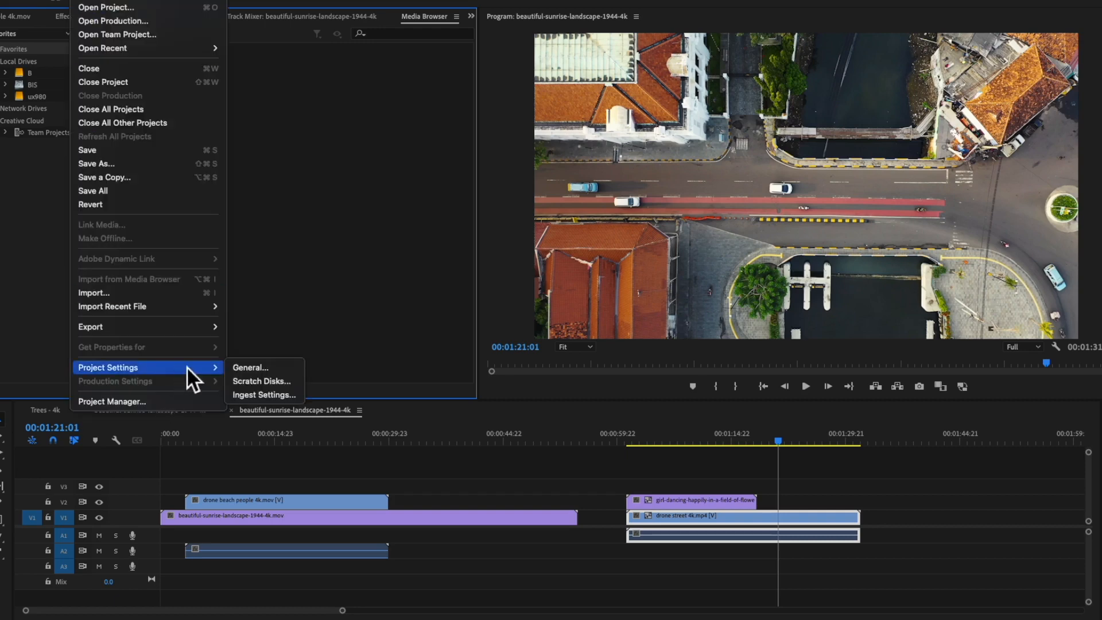
left_click(259, 396)
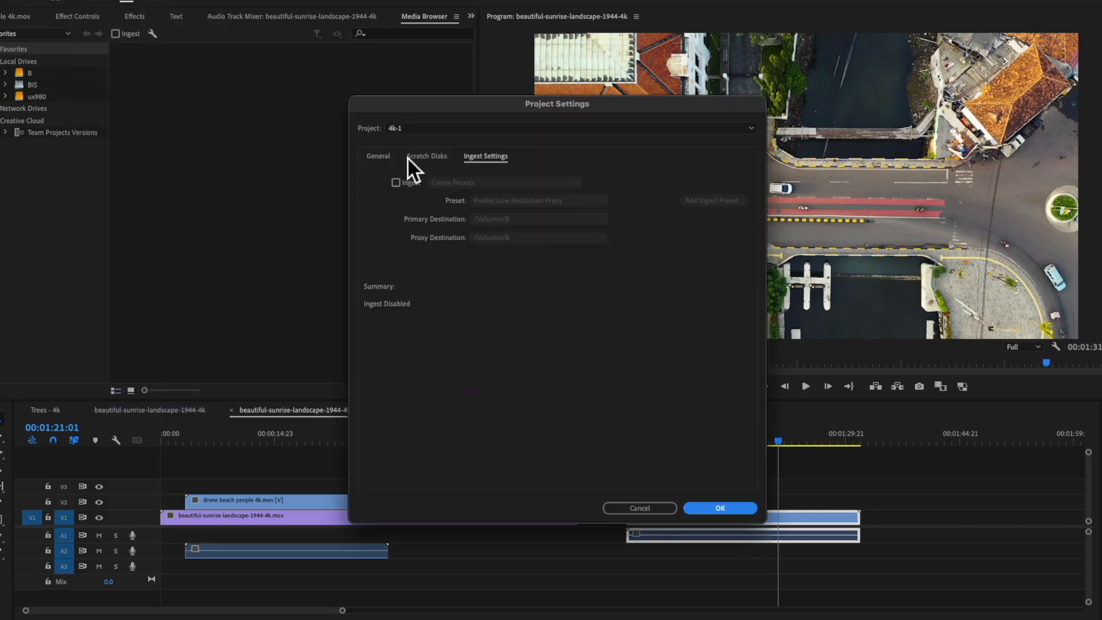
left_click(660, 509)
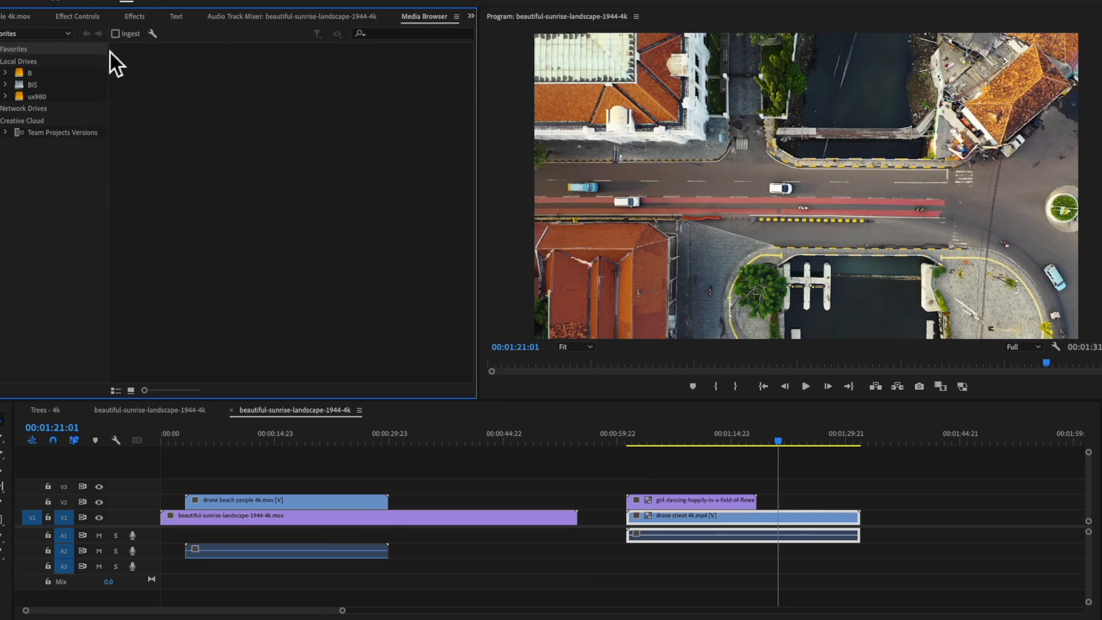
Turn ingest back on from the Media Browser and reopen the project's ingest settings.
left_click(89, 3)
mouse_move(214, 367)
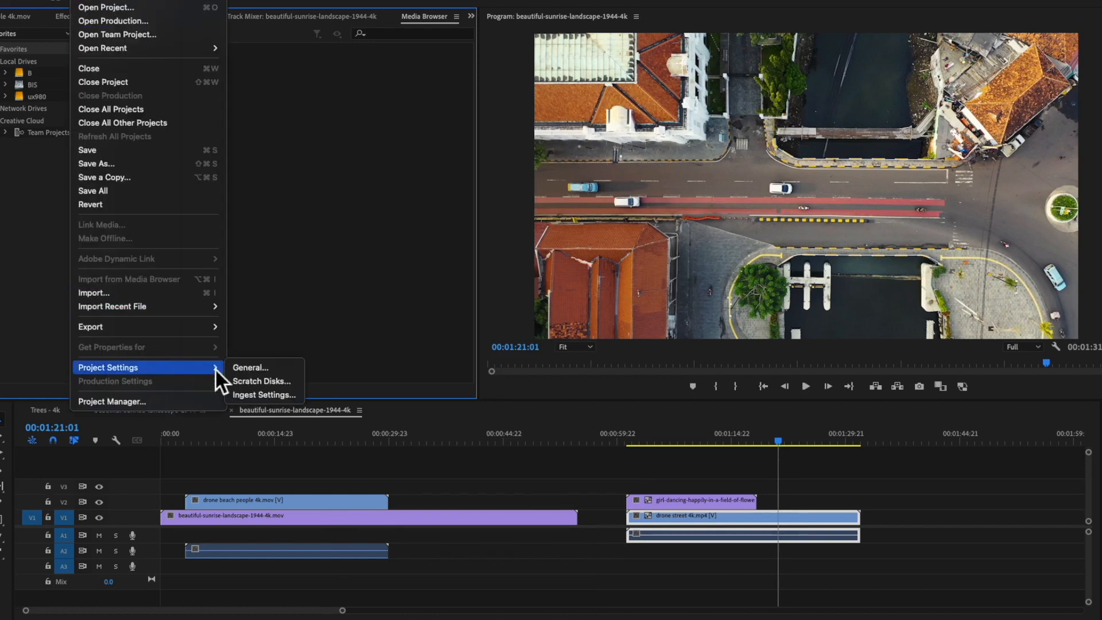
left_click(257, 394)
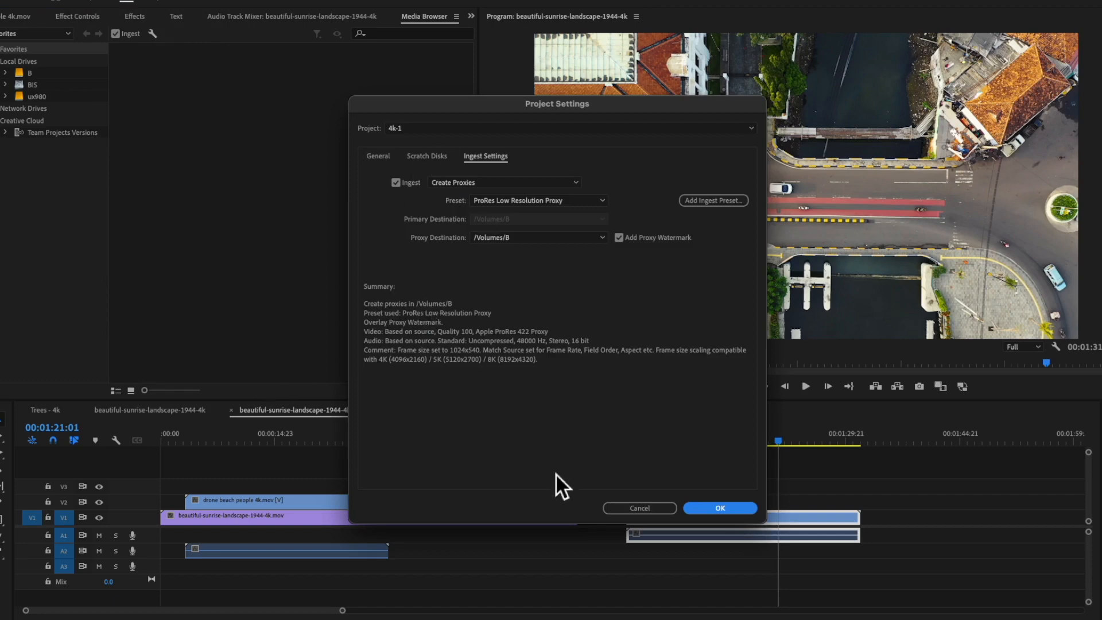